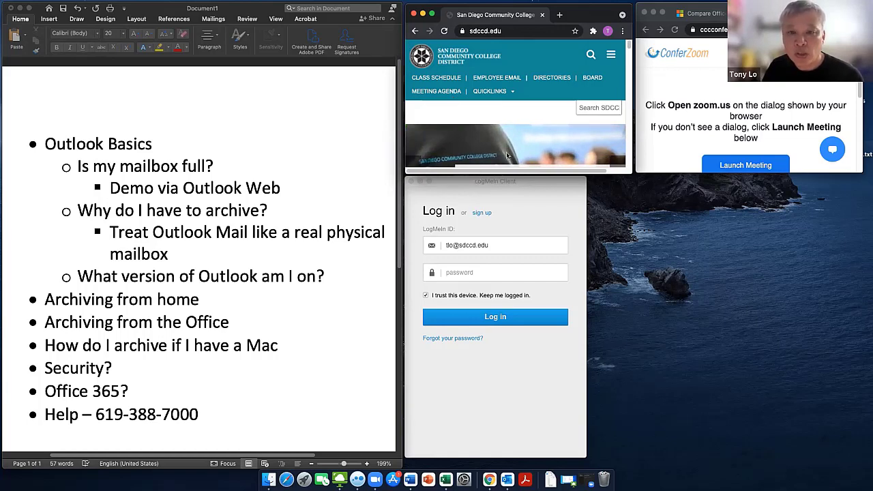
Enlarge the sdccd.edu browser window downward and sideways until the full-width site layout shows.
left_click_drag(524, 174, 517, 205)
left_click_drag(518, 238, 577, 399)
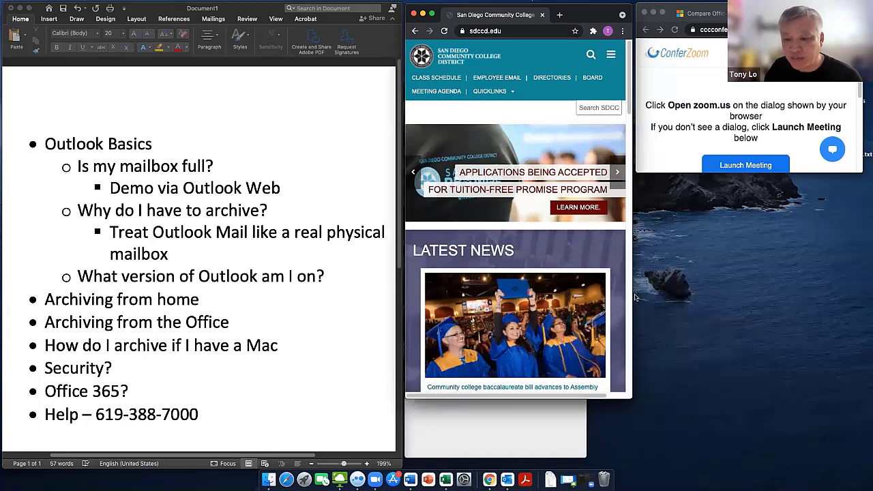
left_click_drag(634, 298, 855, 333)
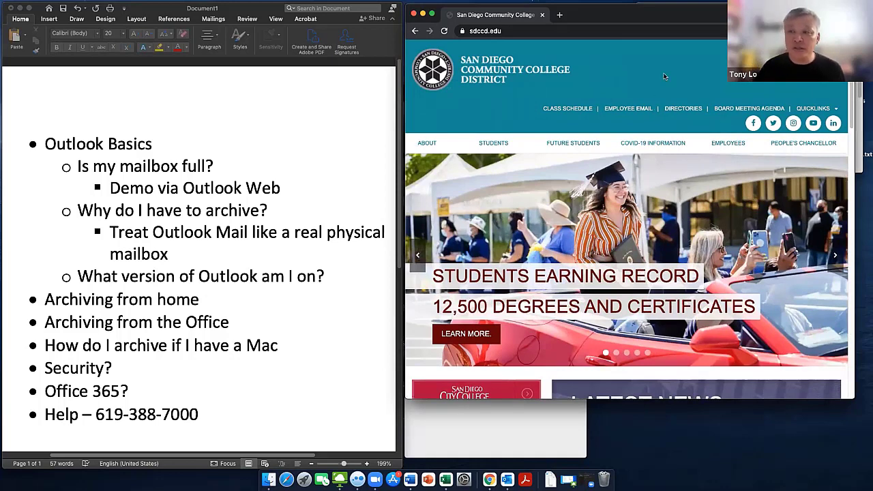
Open the Employee Email web mailbox from the sdccd.edu site and go to its mail Options.
mouse_move(314, 4)
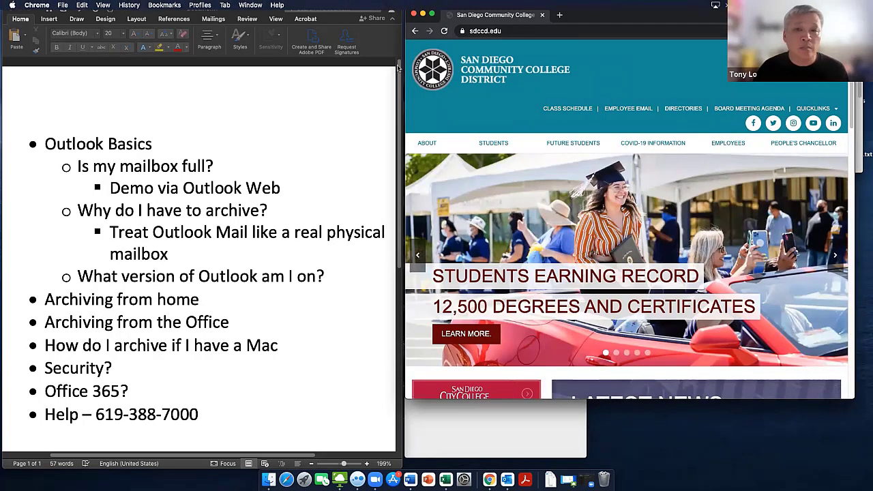
left_click(629, 109)
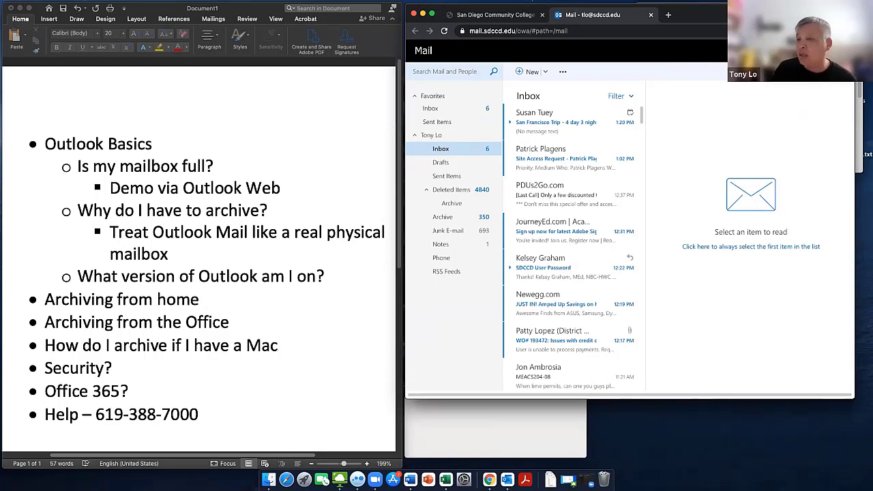
left_click(842, 51)
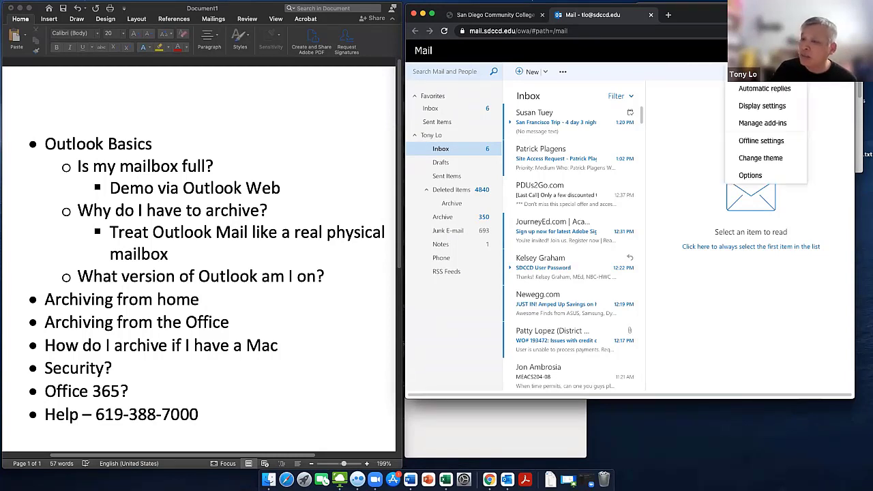
left_click(751, 175)
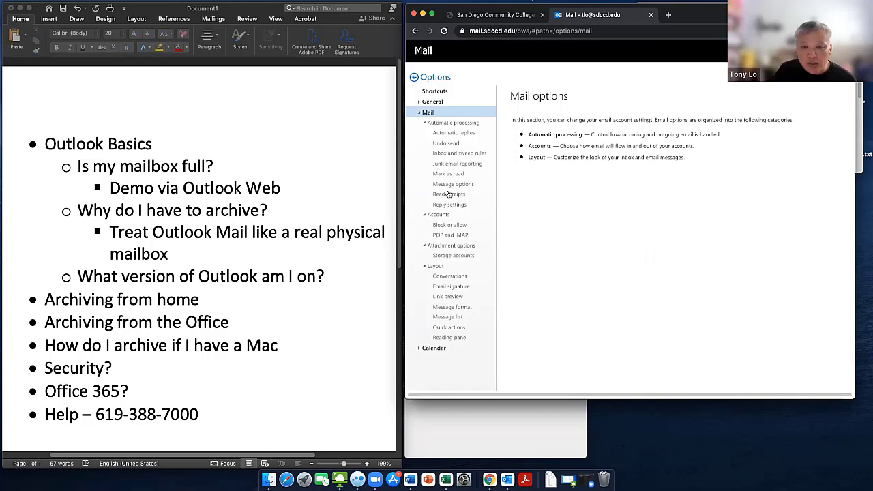
Check the mailbox usage in the My account settings under General, and return to the inbox.
left_click(455, 257)
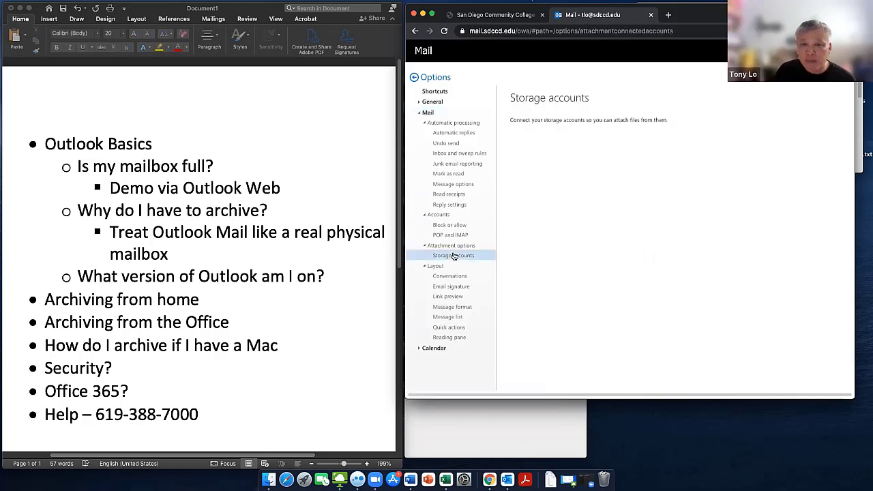
left_click(419, 104)
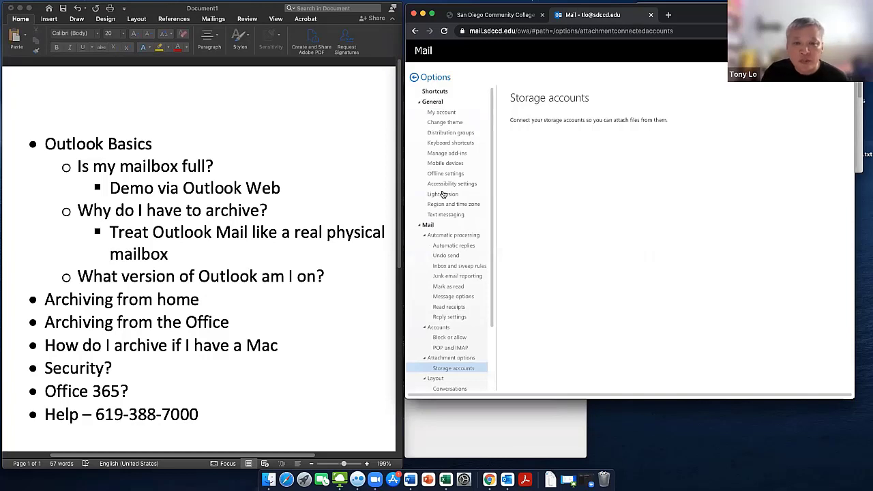
left_click(443, 114)
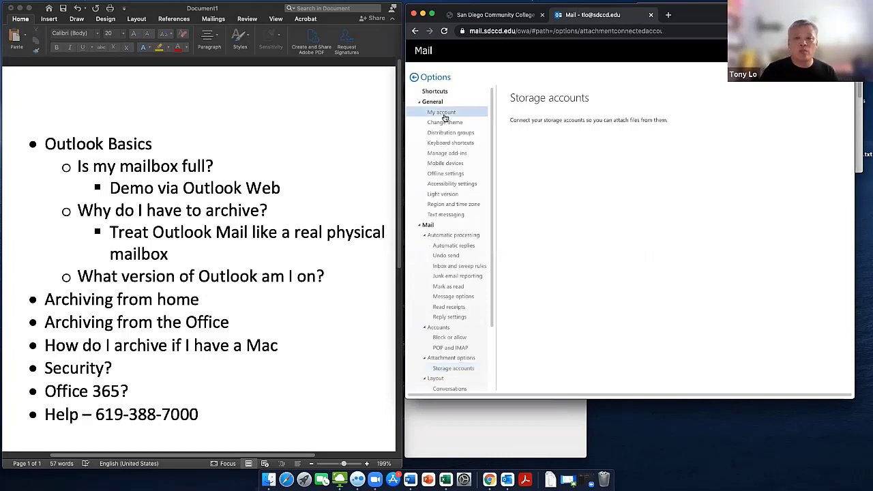
scroll(599, 198, "down", 2)
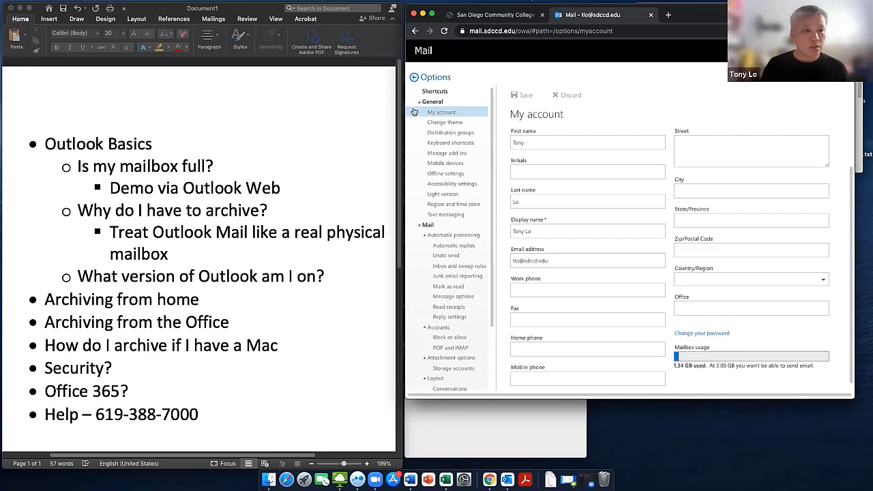
left_click(414, 80)
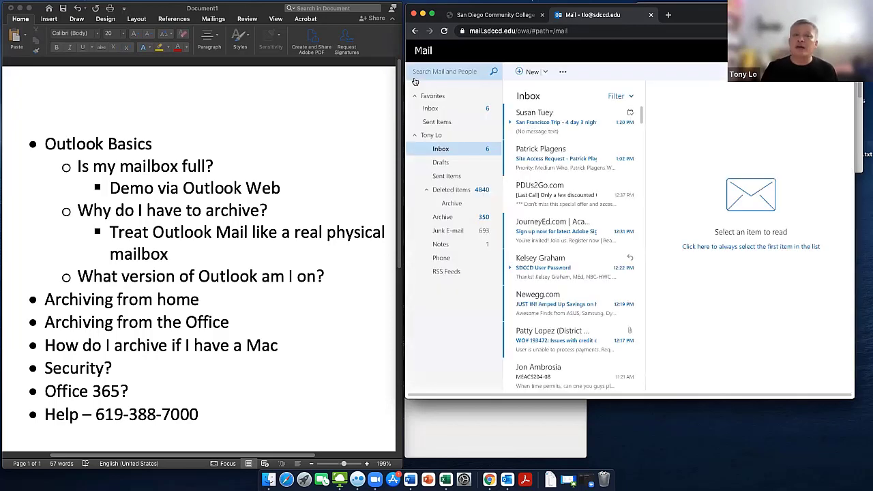
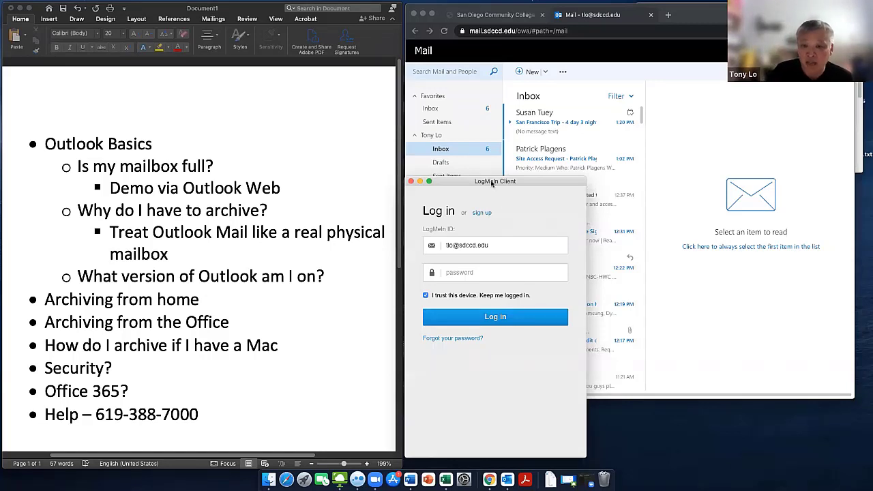
Move the LogMeIn Client window higher over the browser and try to log in with the account password.
left_click_drag(491, 183, 539, 122)
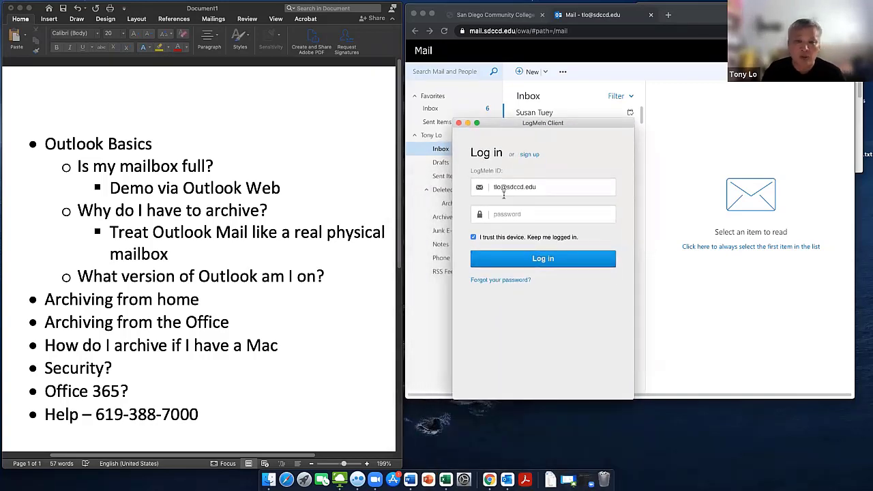
left_click(501, 217)
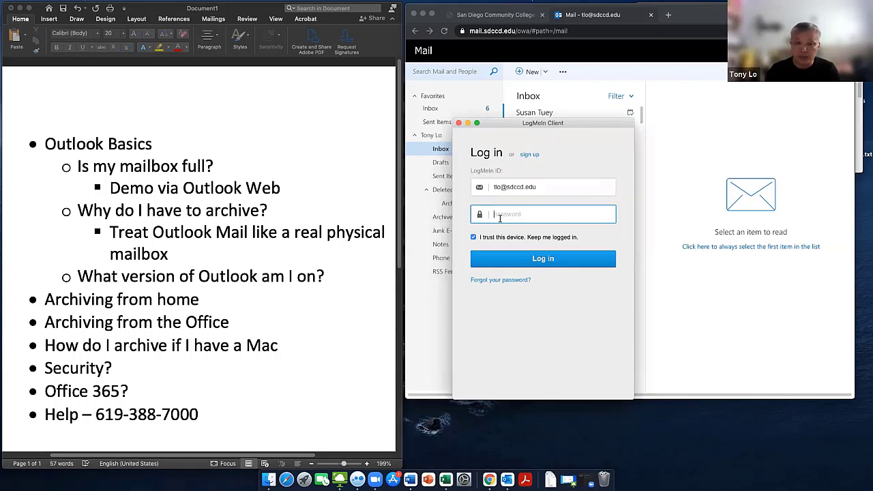
type("*********")
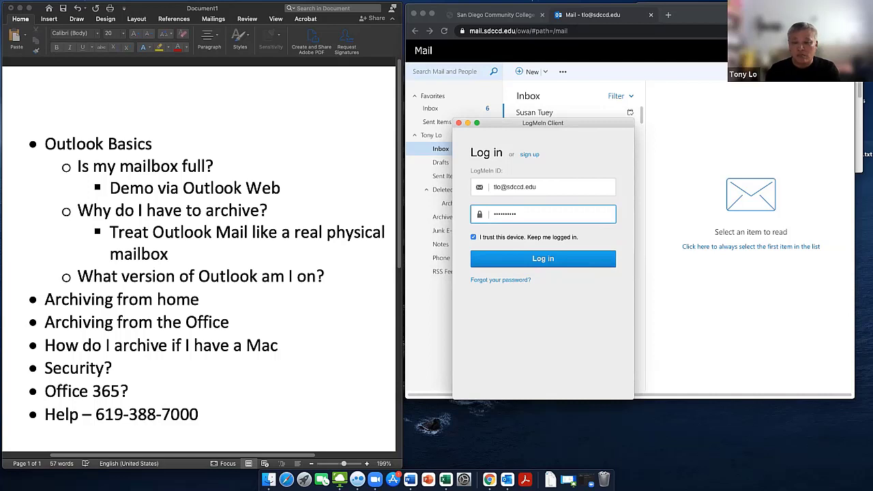
key("Return")
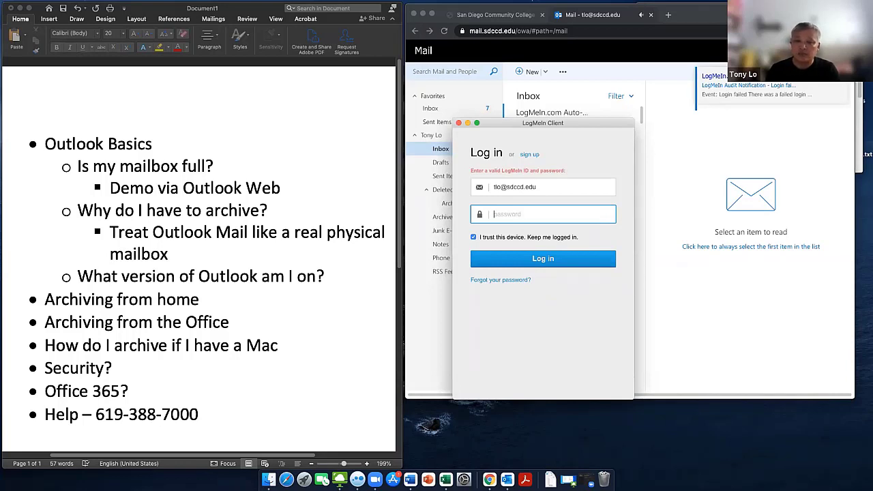
Enter the LogMeIn account password again and submit the login.
type("********")
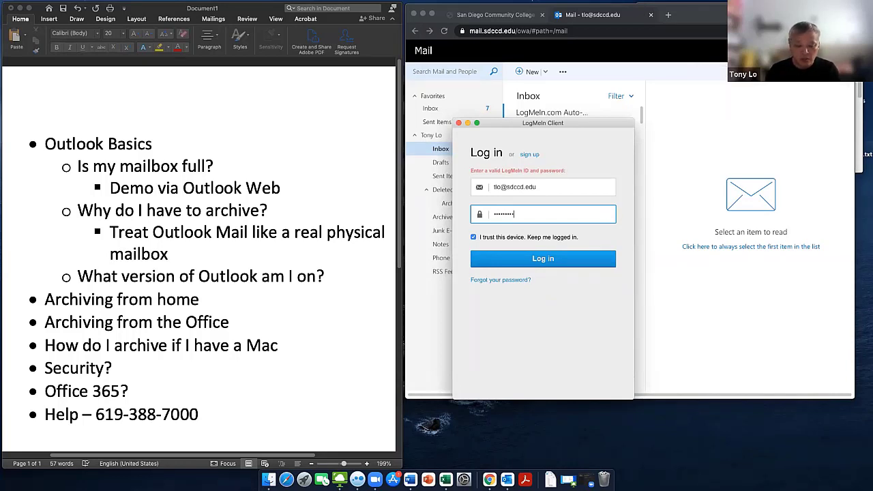
type("******")
key("Return")
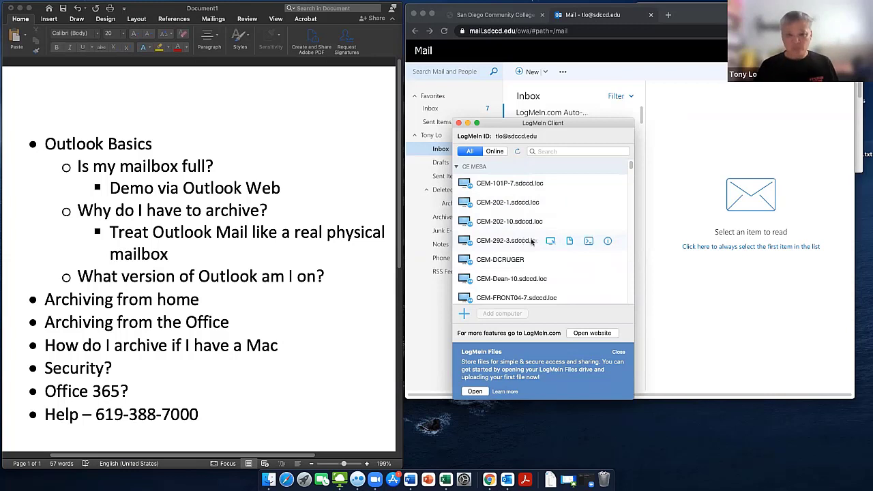
Search the LogMeIn computer list for "metlo" and start a remote control session on METLO-02.sdccd.loc.
left_click(550, 151)
type("metlo")
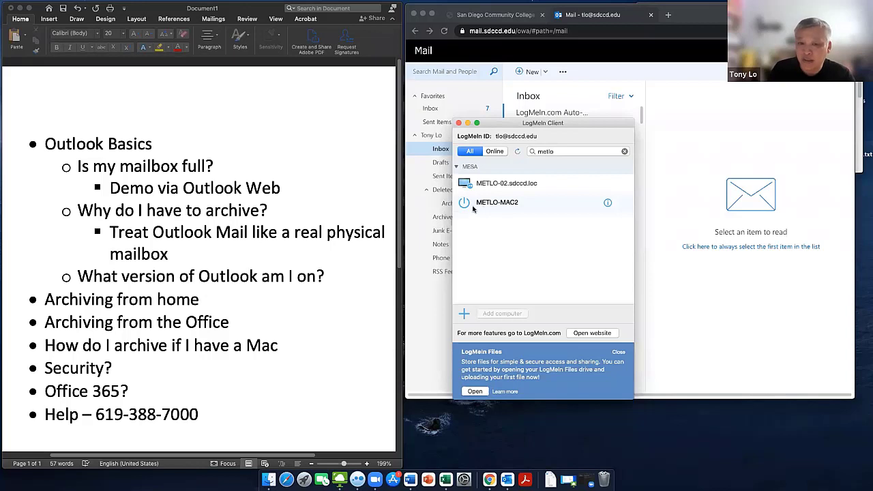
left_click(468, 203)
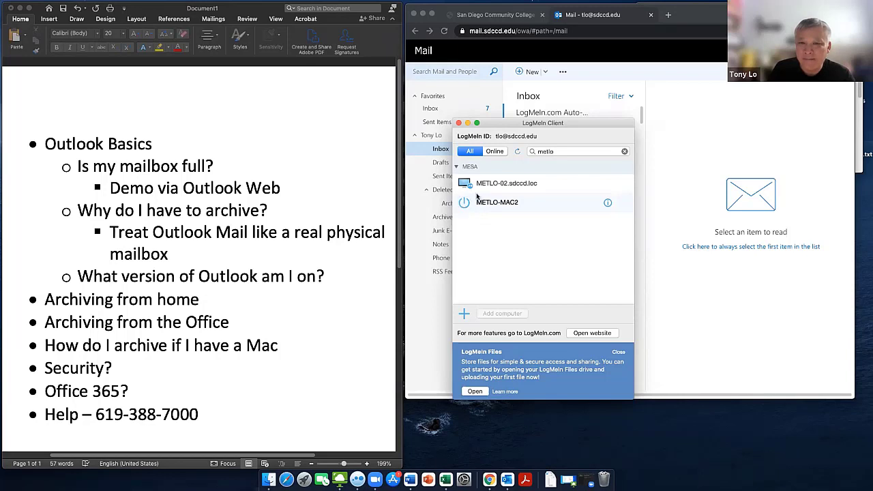
mouse_move(518, 193)
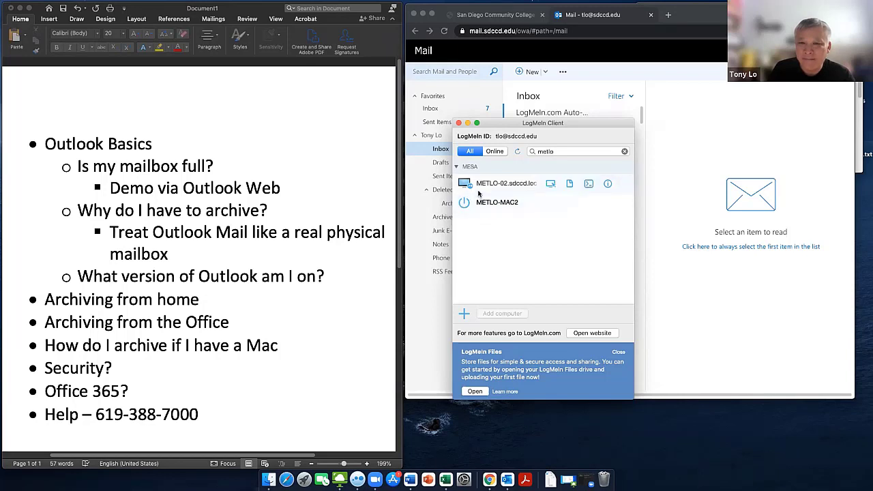
left_click(552, 184)
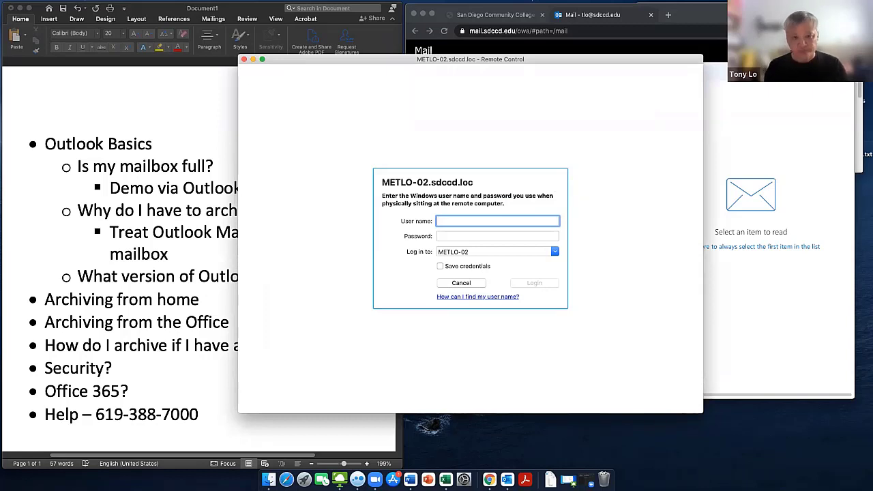
Log in to the remote computer METLO-02 with the Windows user name and password, using the SDCCD domain.
type("tlo")
key("Tab")
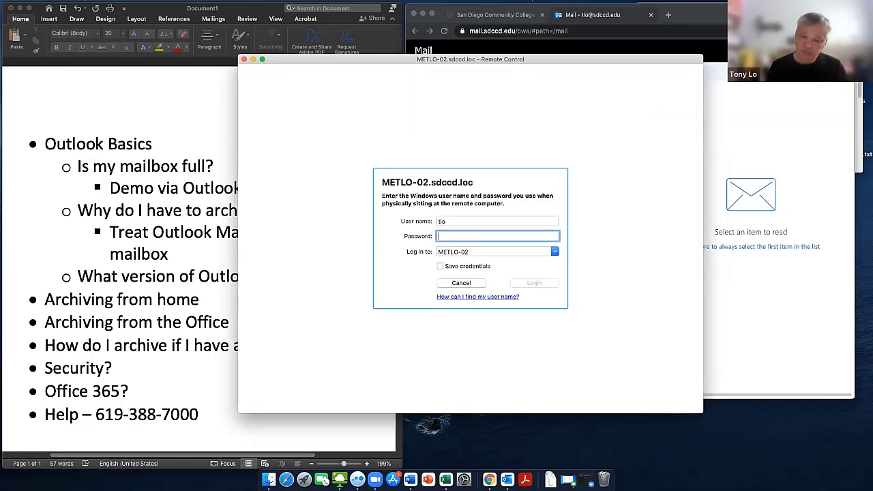
type("********")
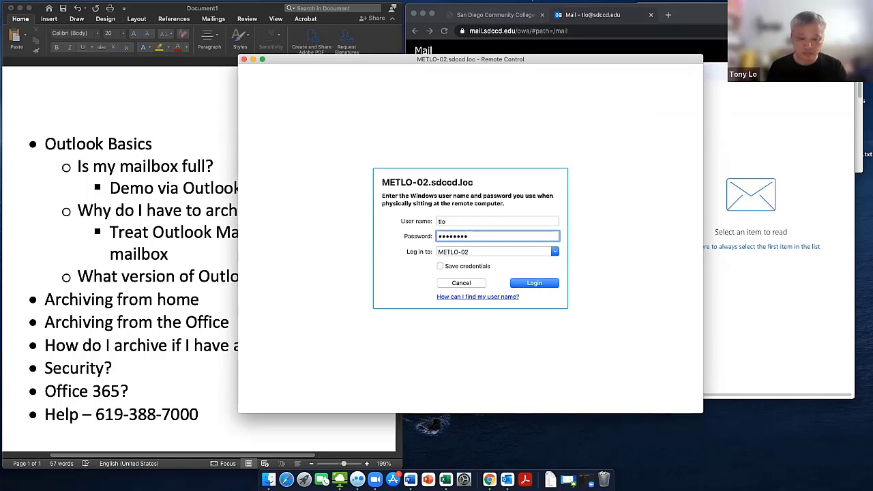
type("**")
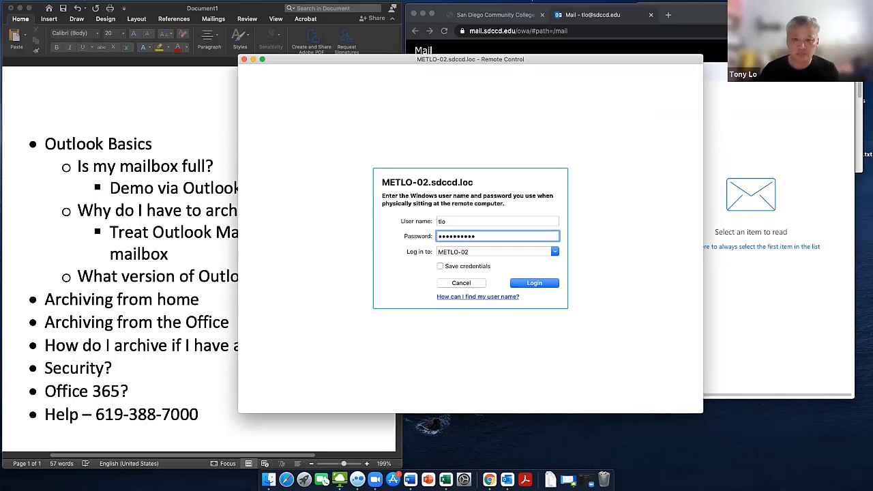
left_click(555, 252)
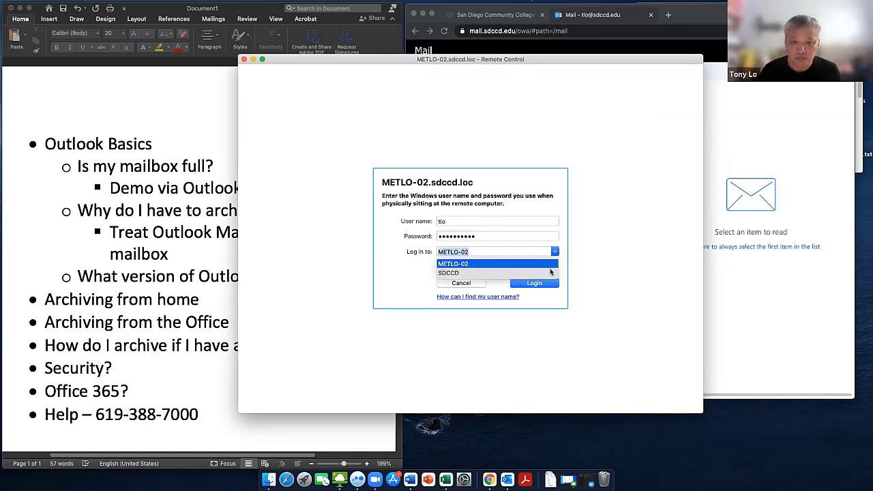
left_click(536, 273)
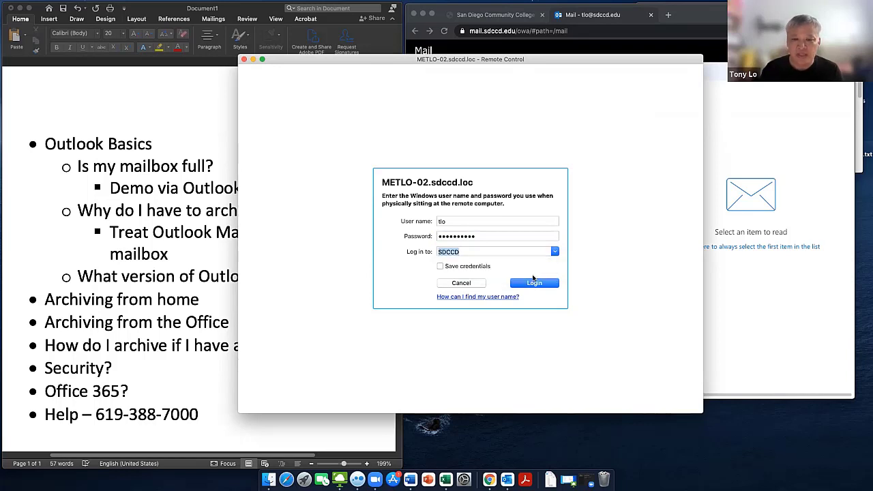
left_click(534, 283)
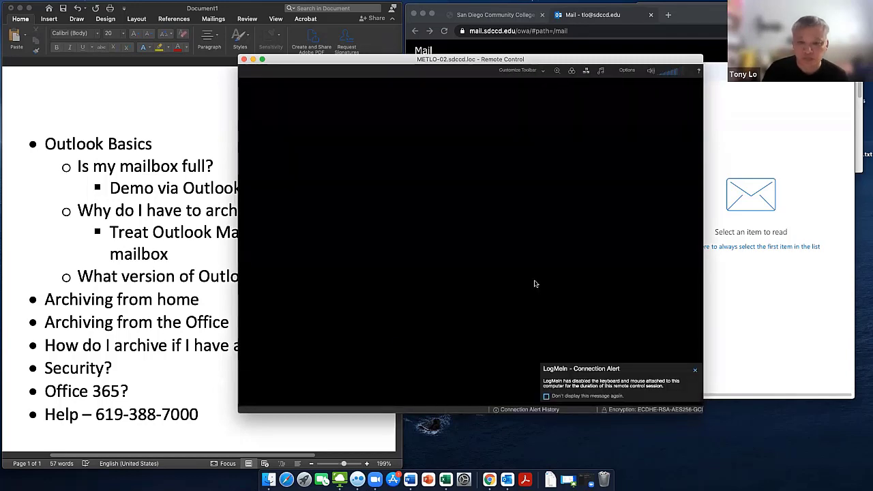
left_click(452, 377)
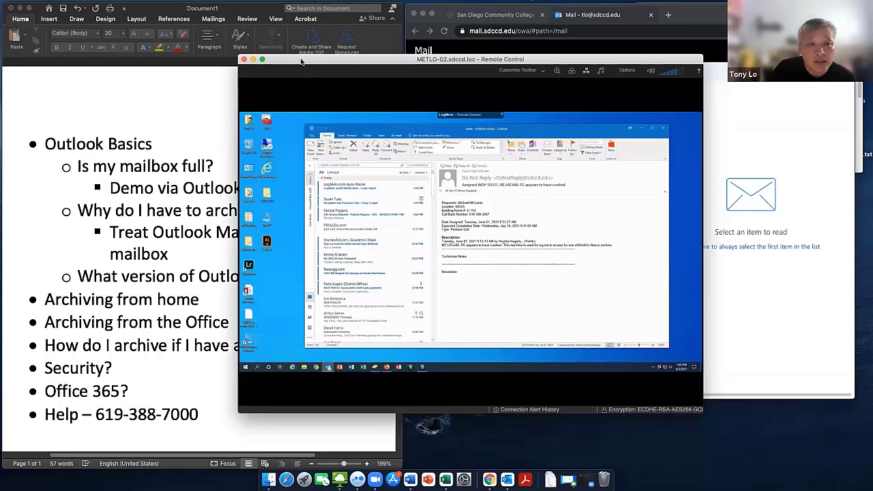
Move the METLO-02 Remote Control window to the screen's upper-left area and enlarge it to fill most of the screen.
left_click_drag(301, 62, 109, 26)
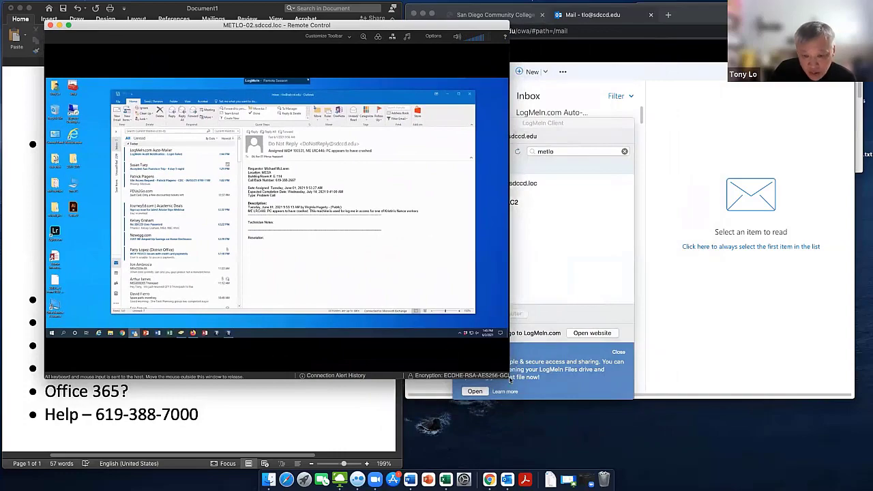
left_click_drag(509, 380, 617, 408)
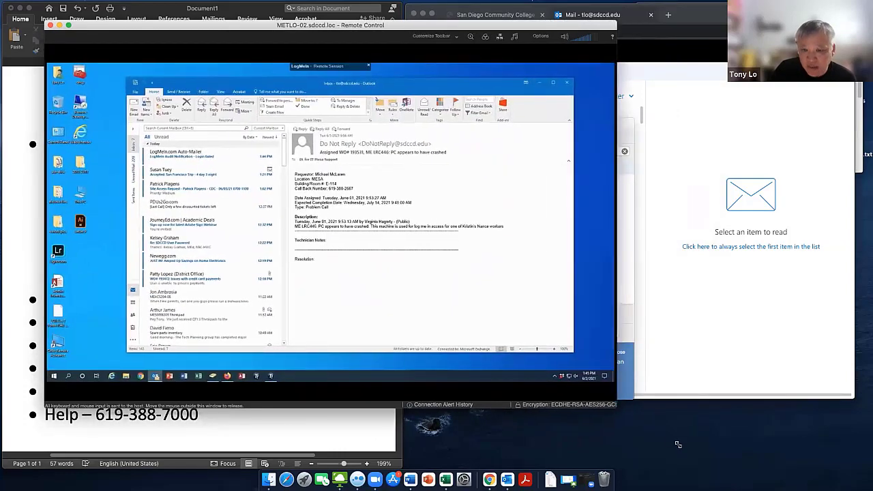
left_click_drag(678, 444, 807, 456)
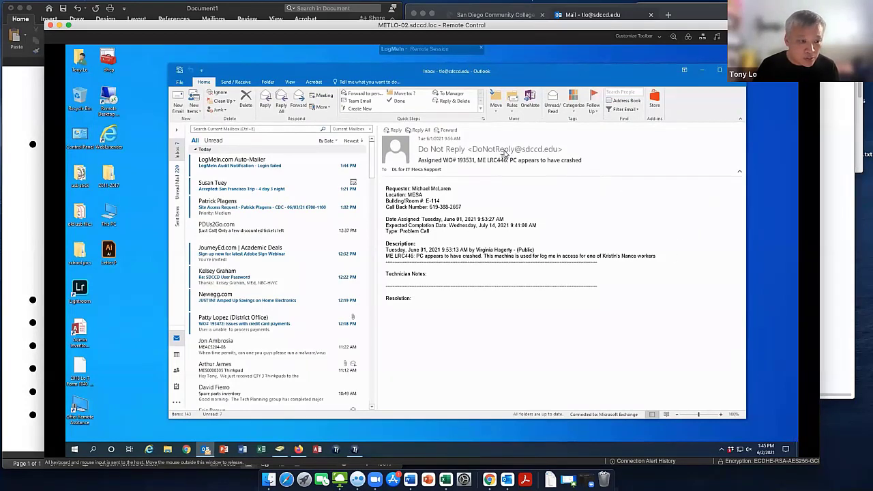
Check the Office version in the remote Outlook's Office Account information and return to the inbox.
left_click(179, 83)
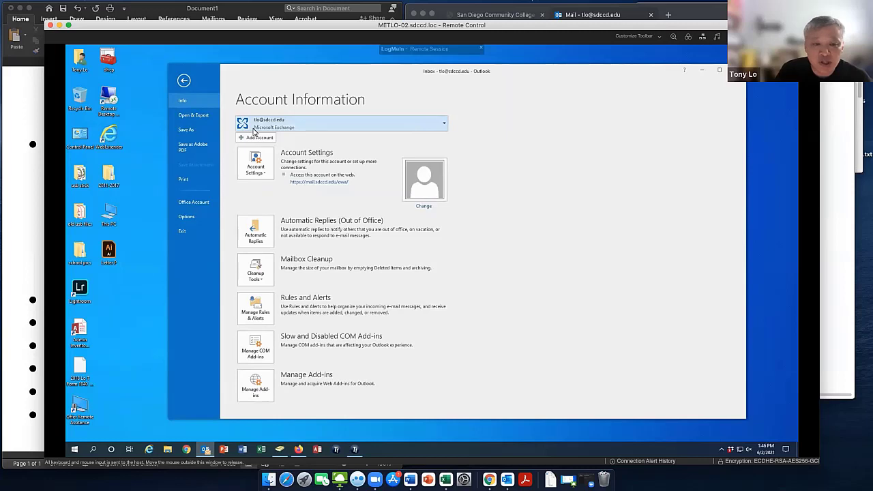
left_click(194, 202)
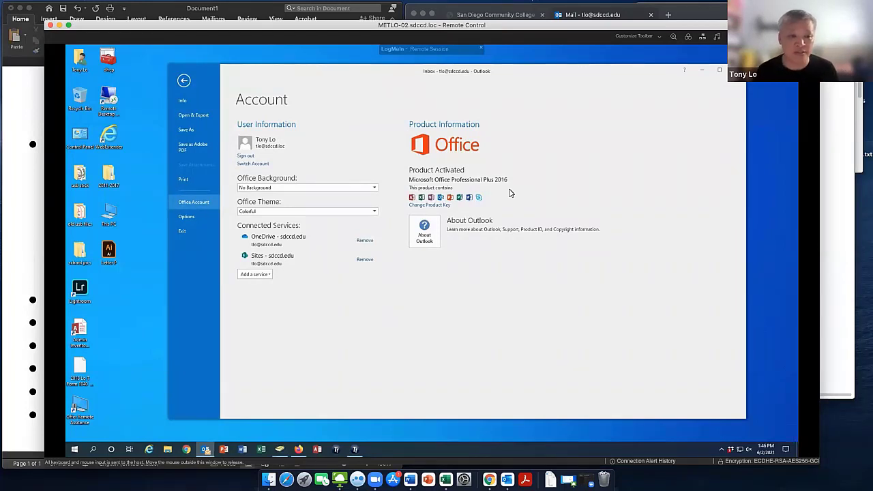
left_click(182, 82)
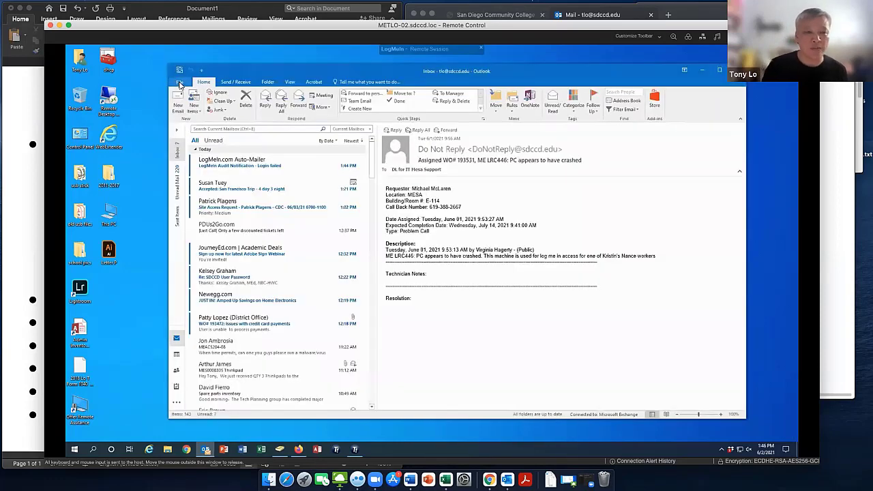
Check the training outline in the Word document and return to the METLO-02 remote session.
left_click(12, 183)
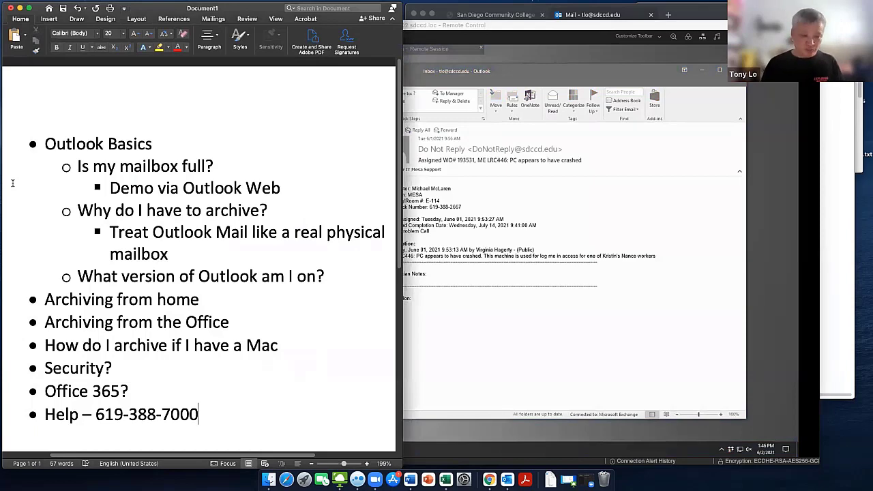
left_click(538, 342)
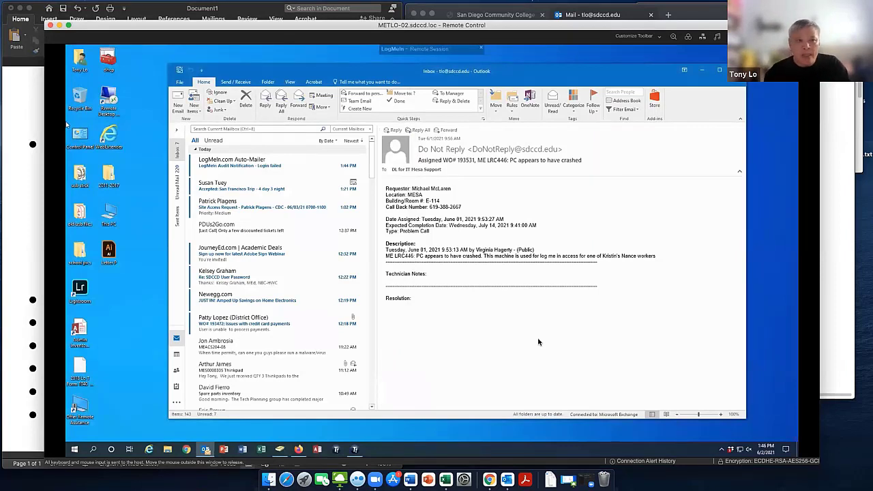
Show the main mailbox's folders in the remote Outlook and look through the yearly backup archives listed below them.
left_click(176, 133)
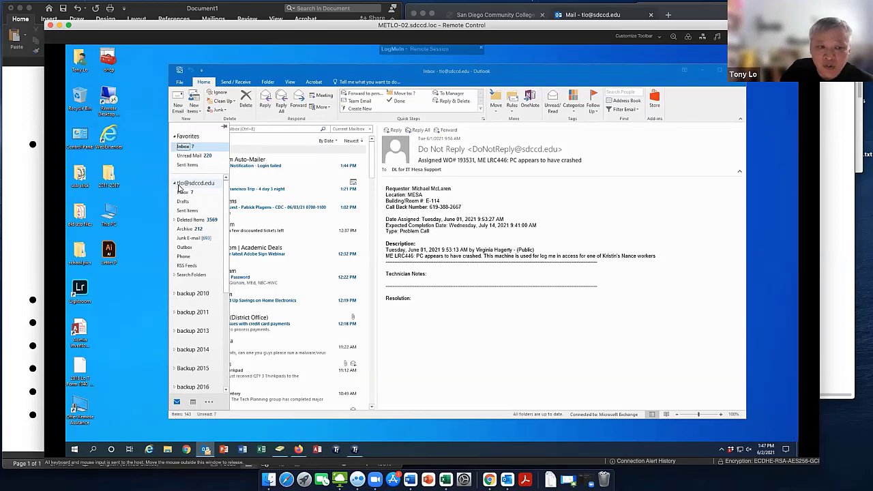
left_click(179, 187)
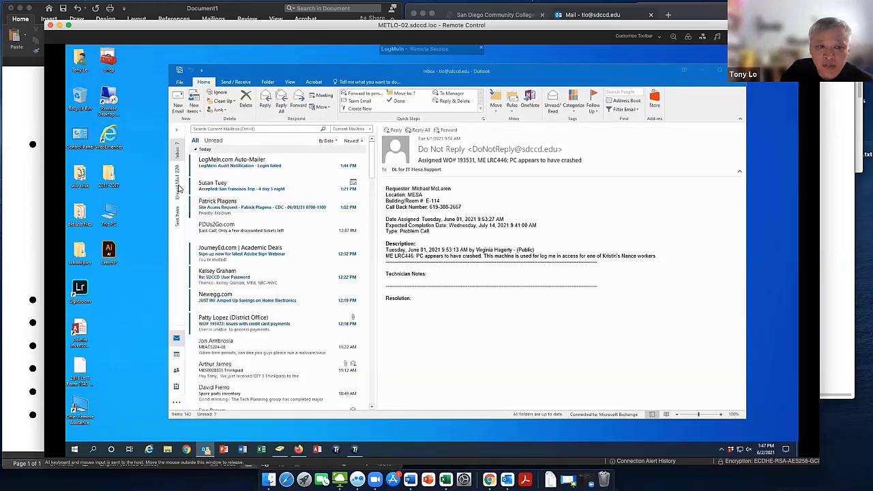
left_click(176, 133)
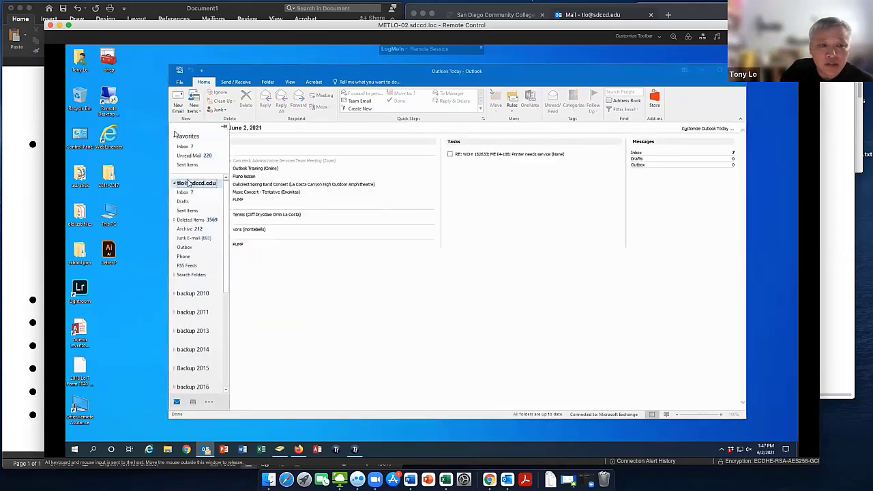
left_click(176, 184)
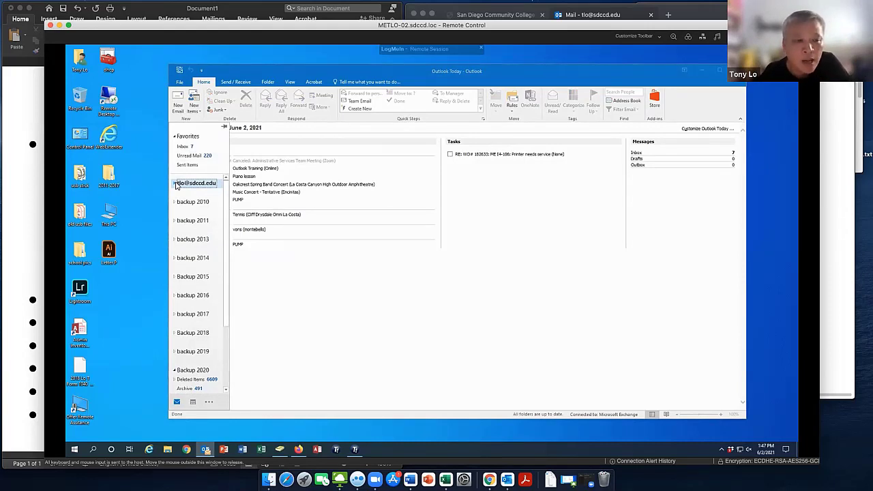
left_click(176, 184)
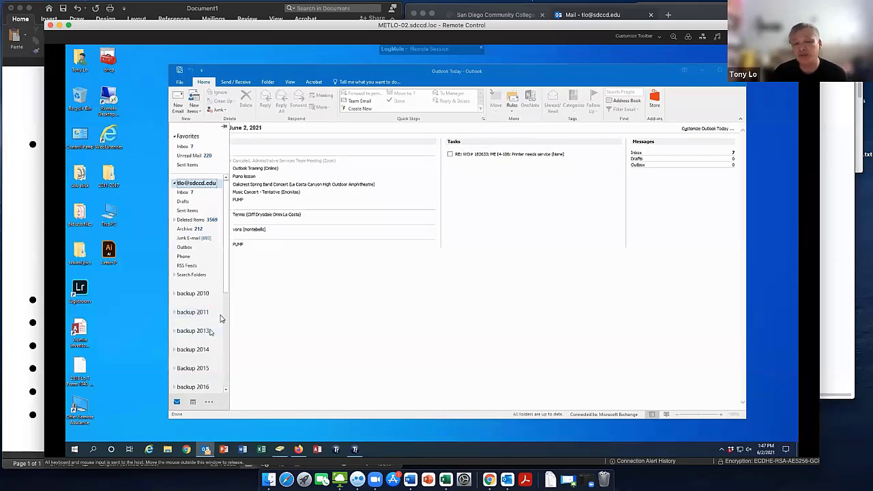
left_click_drag(226, 293, 225, 341)
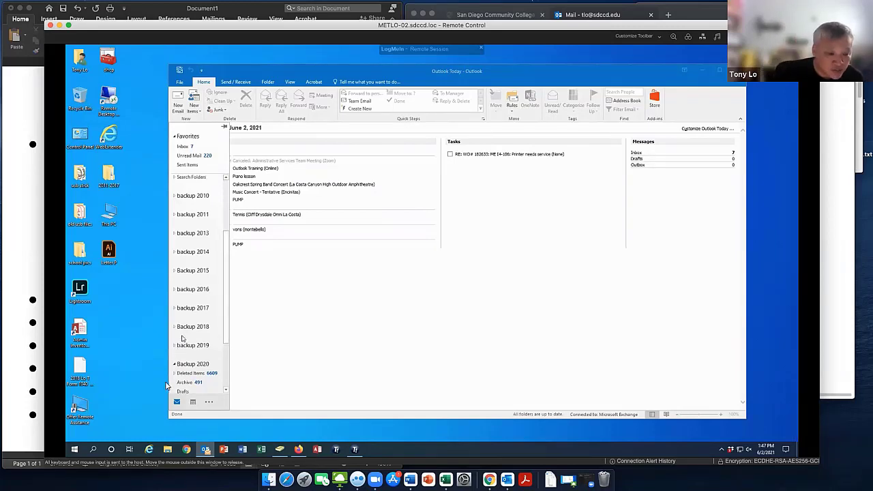
Examine the backup data files in the remote computer's Documents\Outlook folder and close the file window.
left_click(166, 450)
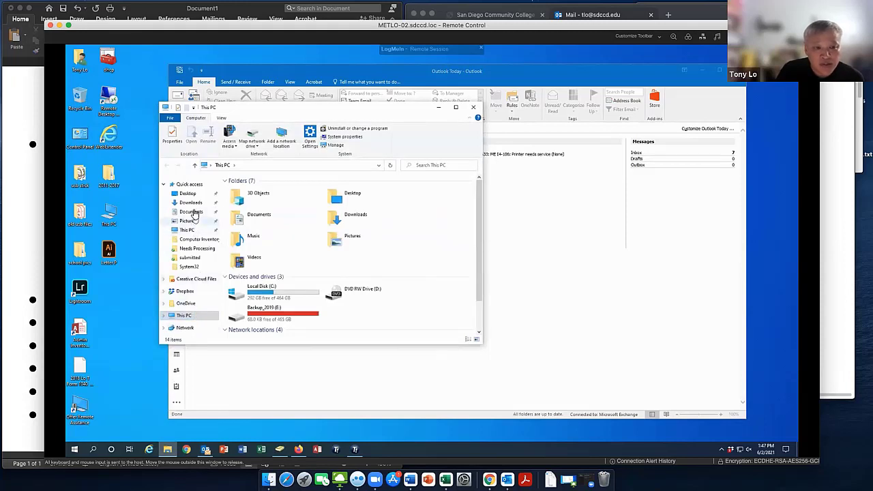
left_click(192, 212)
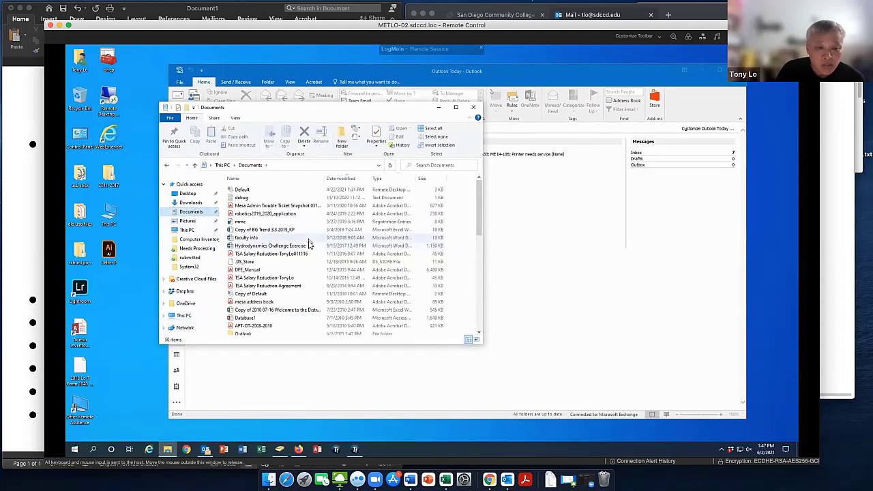
scroll(311, 247, "down", 1)
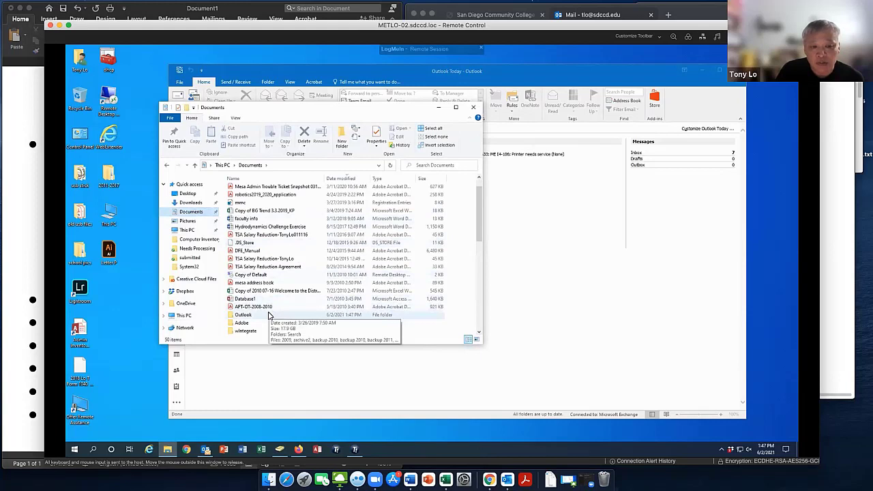
double_click(269, 315)
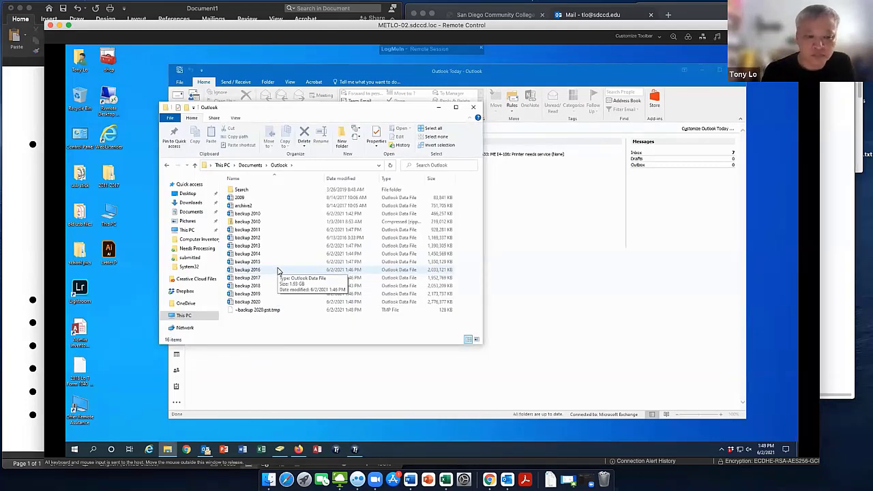
left_click(473, 109)
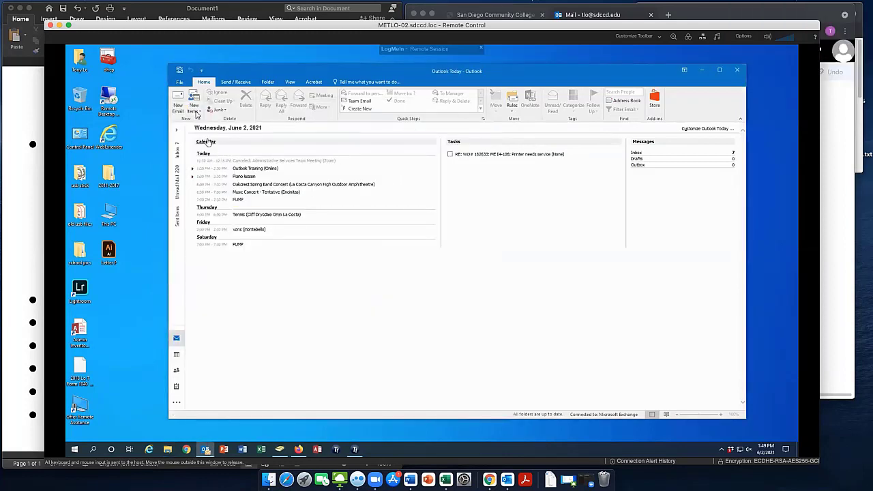
View the Deleted Items and Inbox folders of the Backup 2015 archive in the remote Outlook, then collapse the archive.
left_click(179, 82)
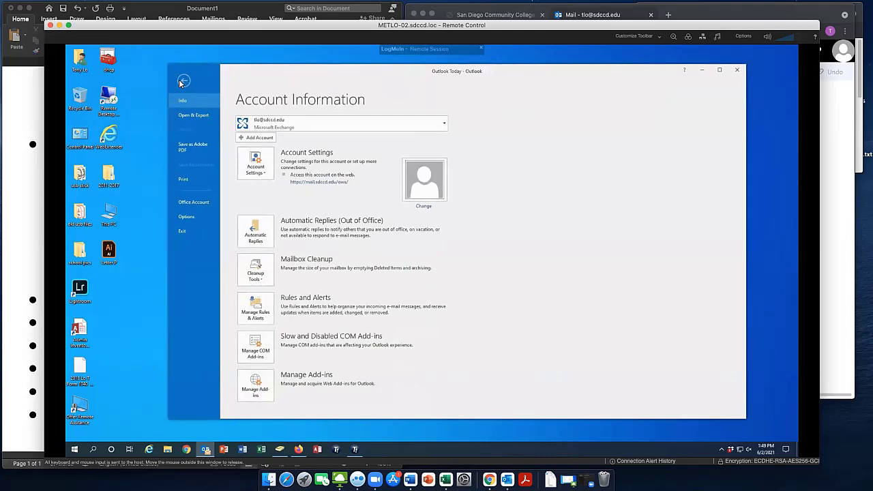
left_click(182, 81)
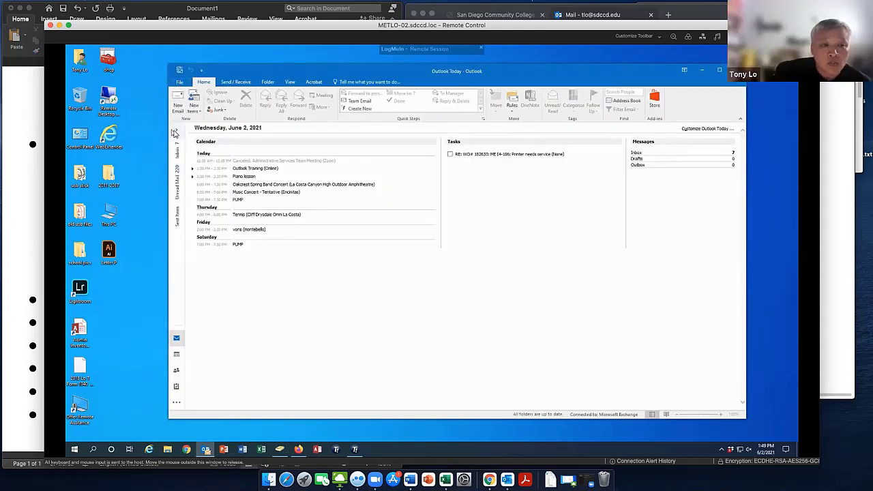
left_click(175, 132)
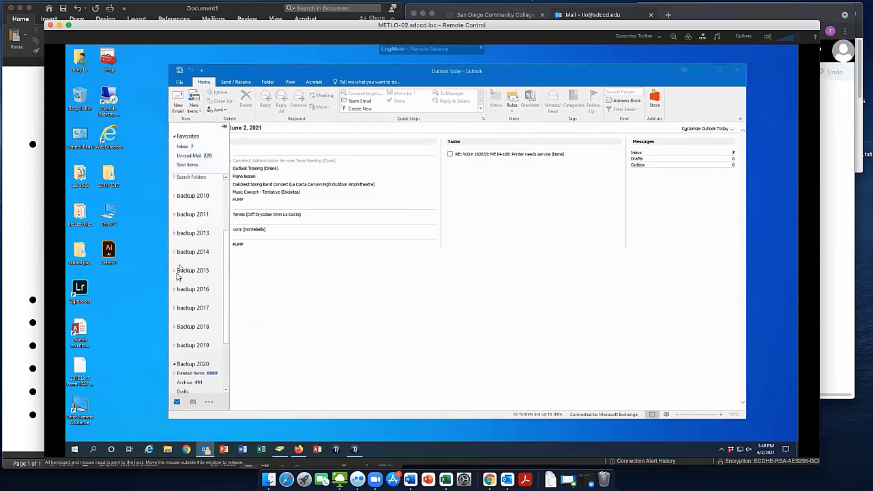
left_click(174, 271)
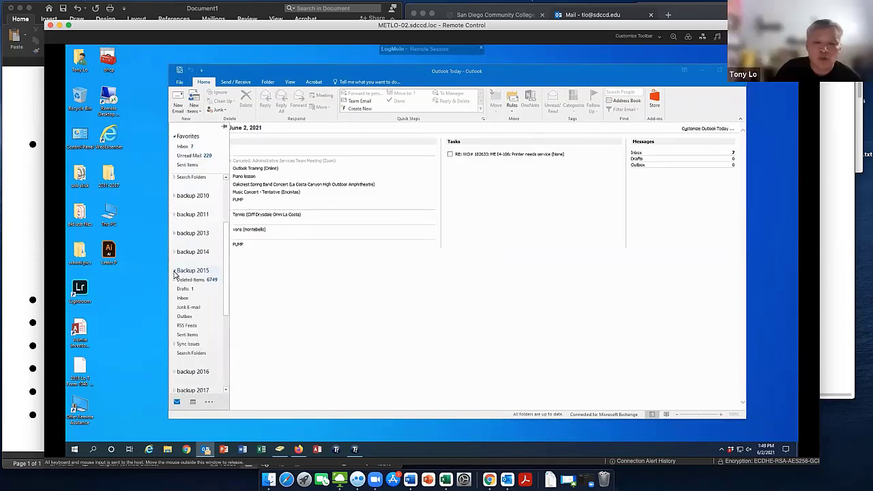
left_click(183, 280)
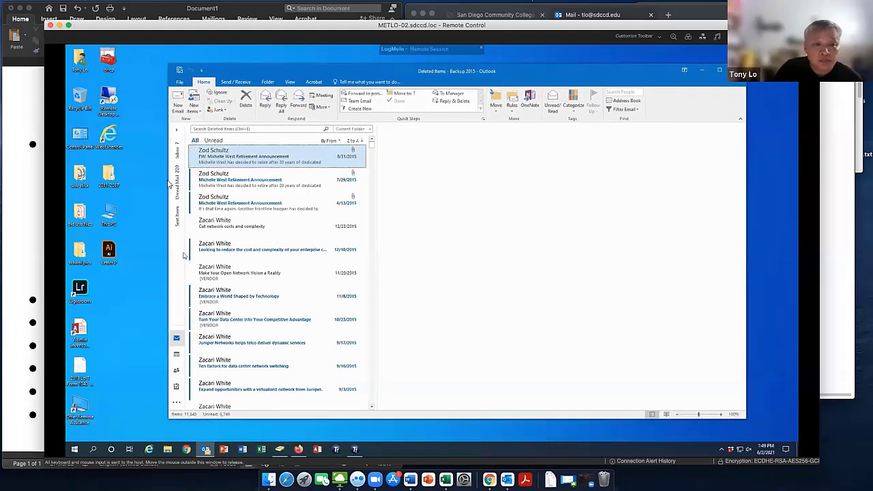
left_click(175, 132)
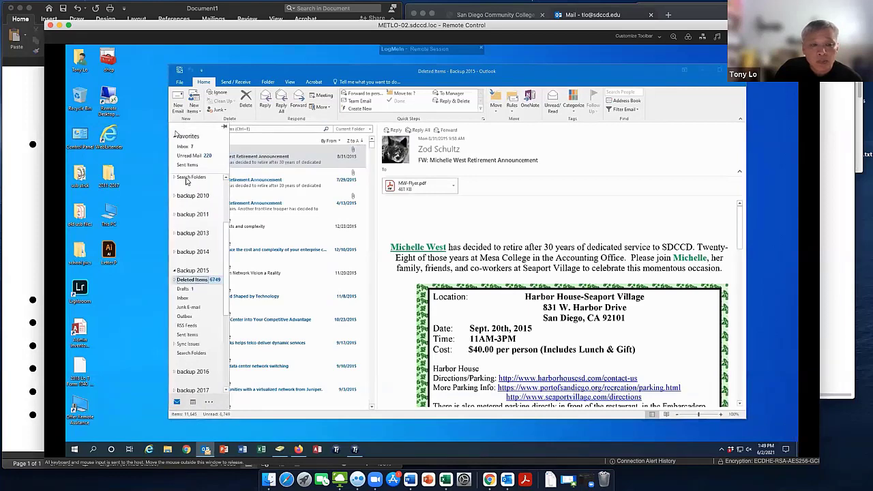
left_click(181, 299)
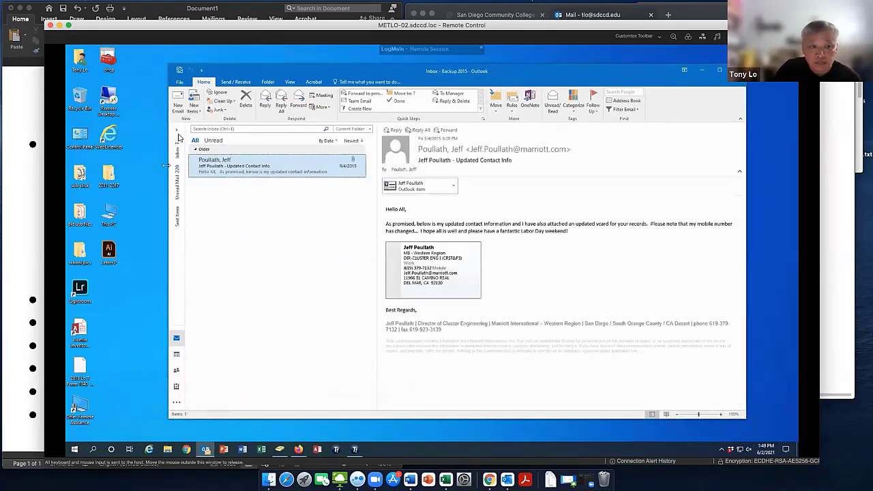
left_click(176, 132)
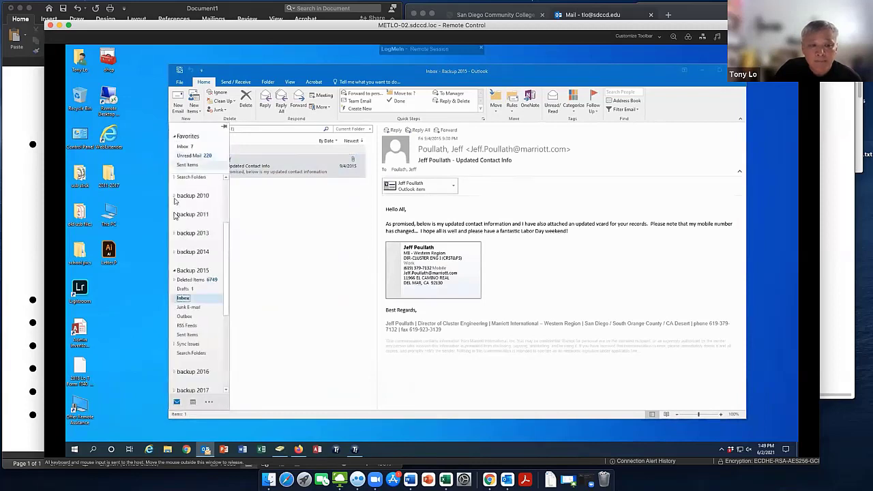
left_click(174, 272)
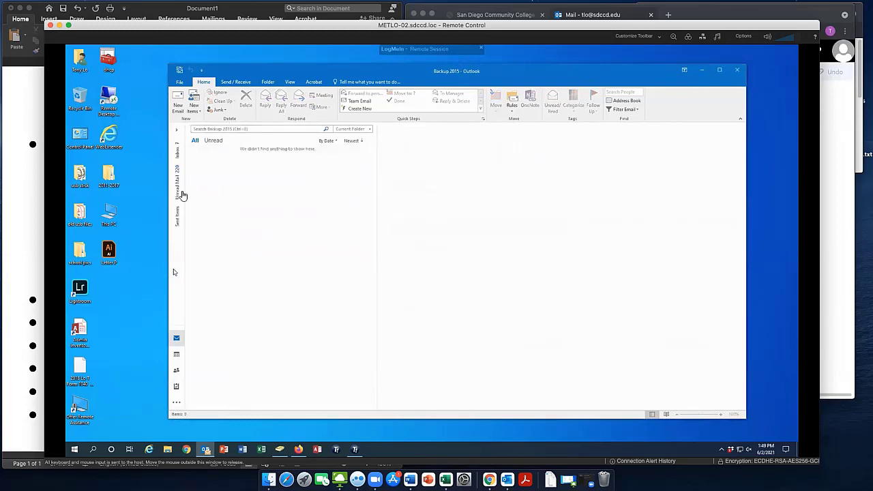
Start Outlook's Archive cleanup tool and choose the entire mailbox, including all subfolders, as the folder to archive.
left_click(179, 83)
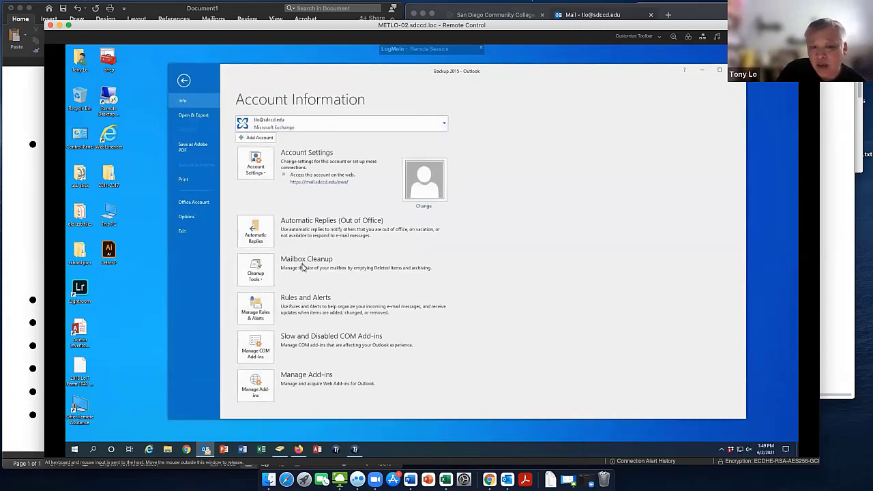
left_click(258, 273)
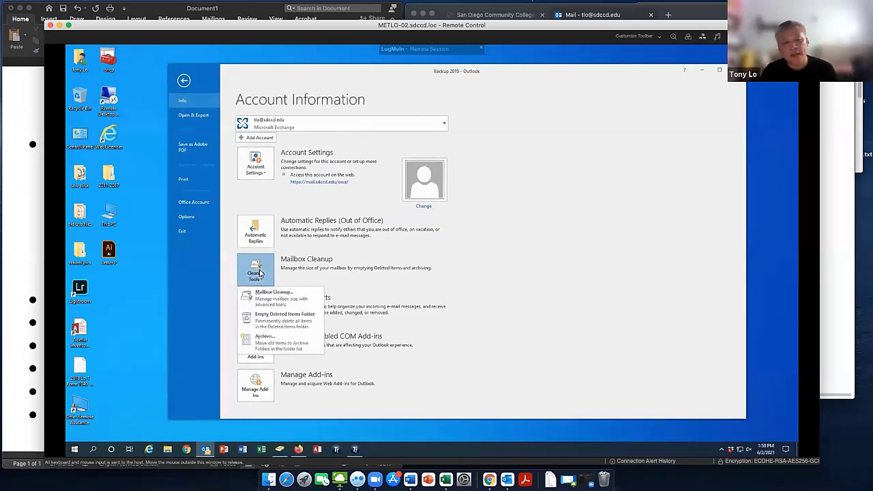
left_click(277, 343)
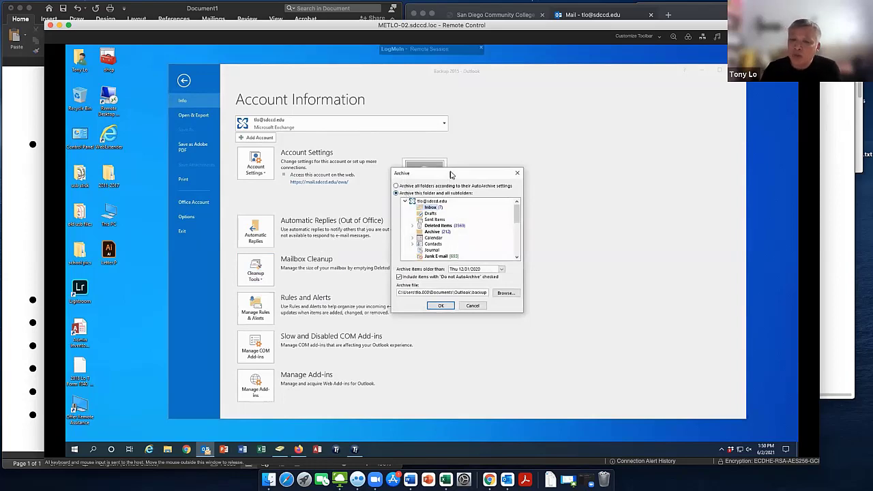
left_click_drag(450, 175, 500, 114)
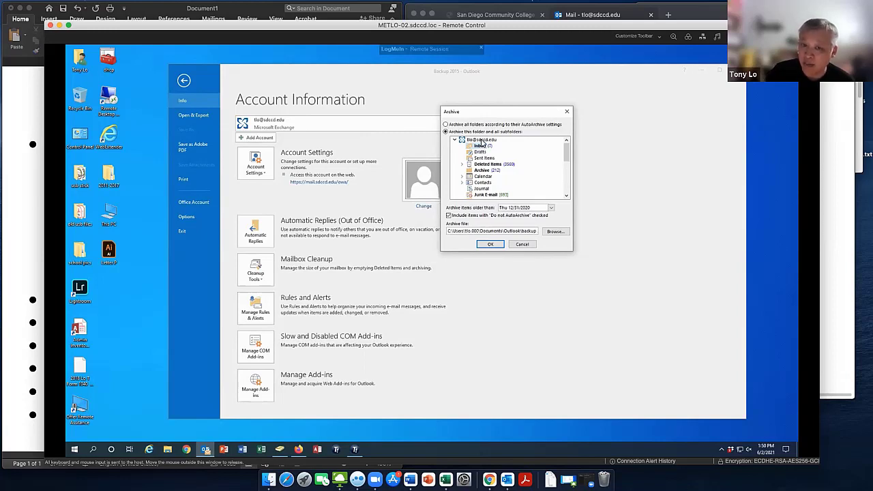
left_click(481, 139)
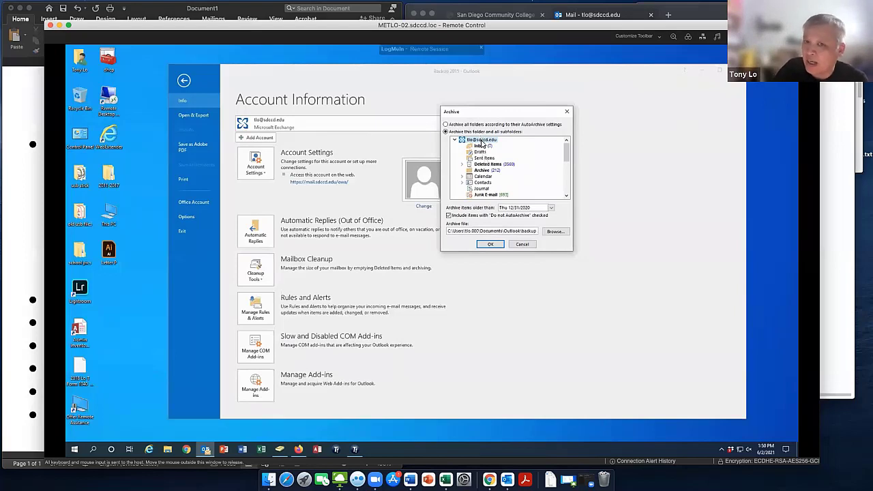
left_click(481, 146)
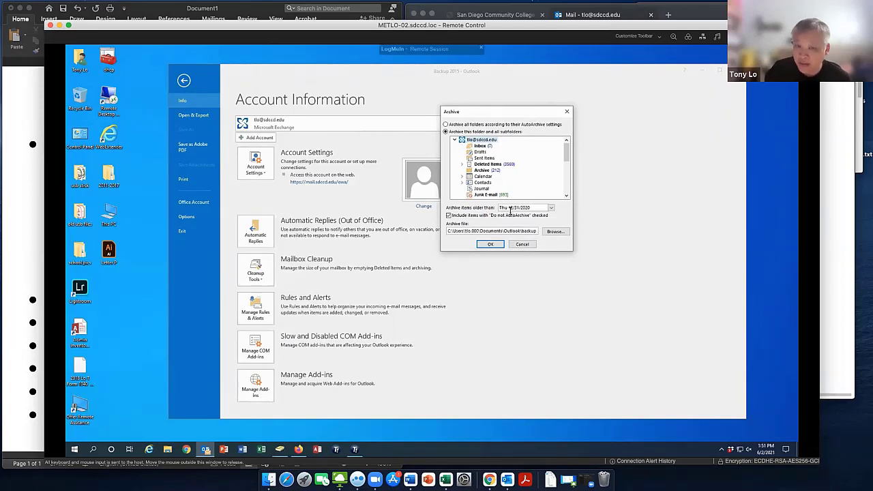
Set the archive cutoff so that items older than 3/31/2021 are archived.
left_click(551, 208)
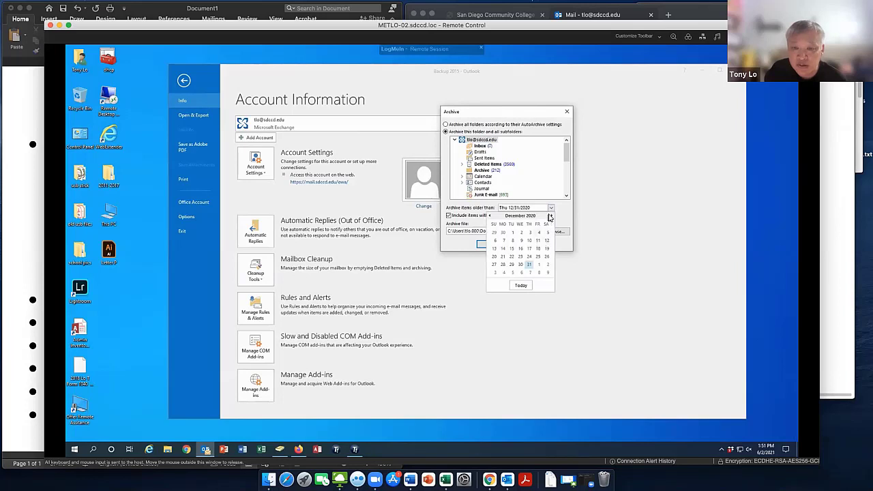
left_click(550, 216)
left_click(551, 217)
left_click(551, 217)
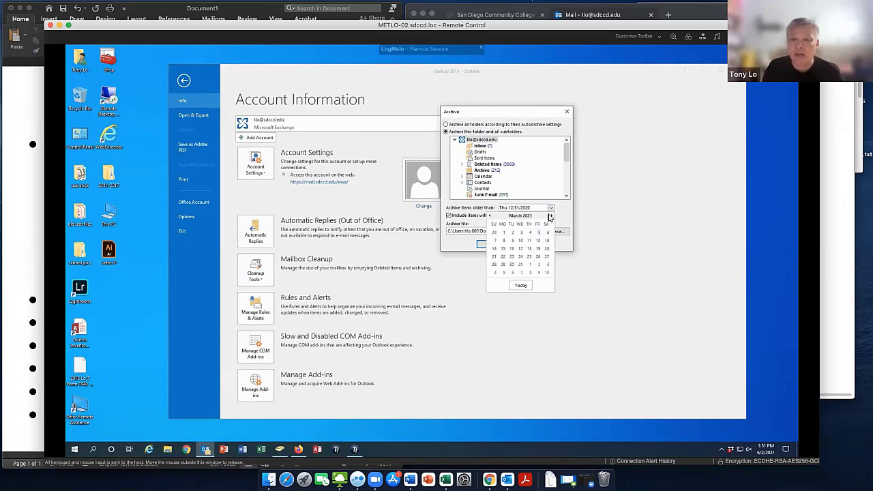
left_click(520, 265)
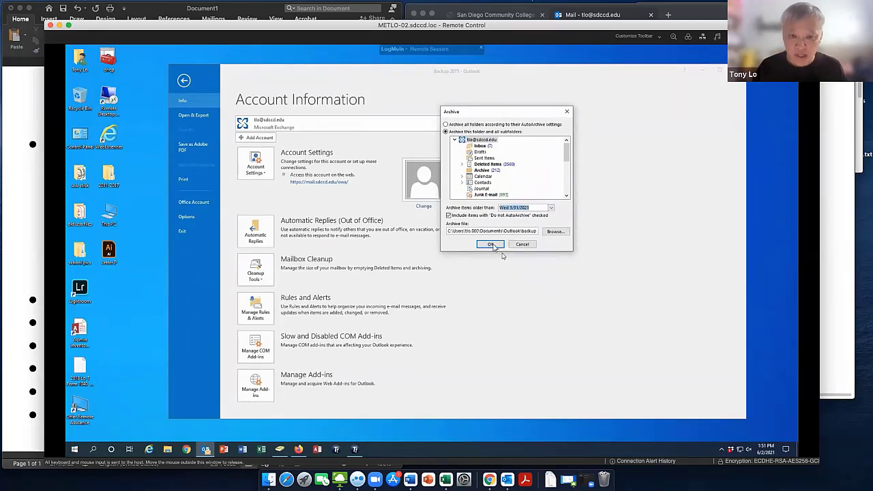
Change the archive file name to backup 2021.pst, keeping it in the Documents\Outlook folder.
left_click(492, 231)
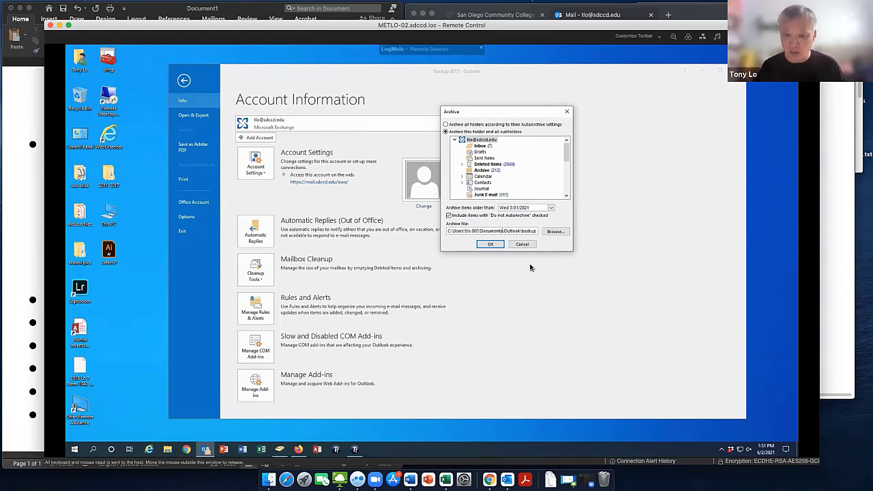
key("Right")
key("Right")
key("Right")
key("Right")
key("Right")
key("Right")
key("Right")
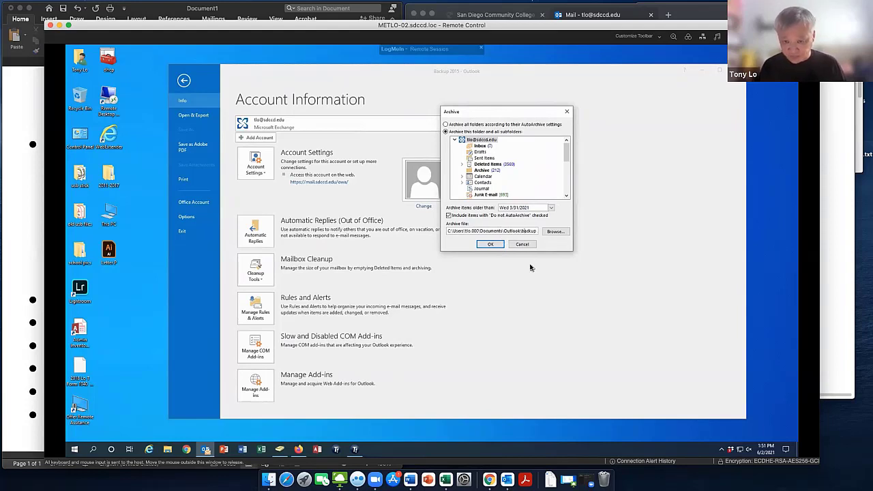
key("Right")
key("Right")
key("Right")
type("2020")
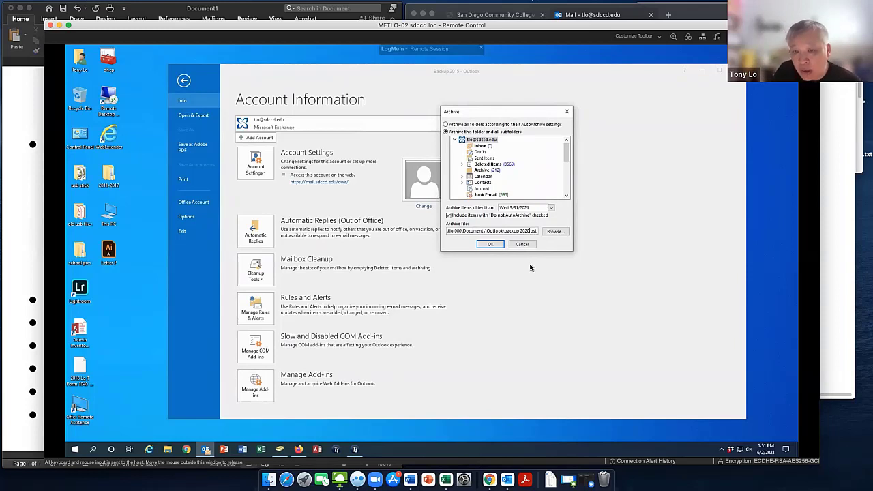
key("BackSpace")
type("1")
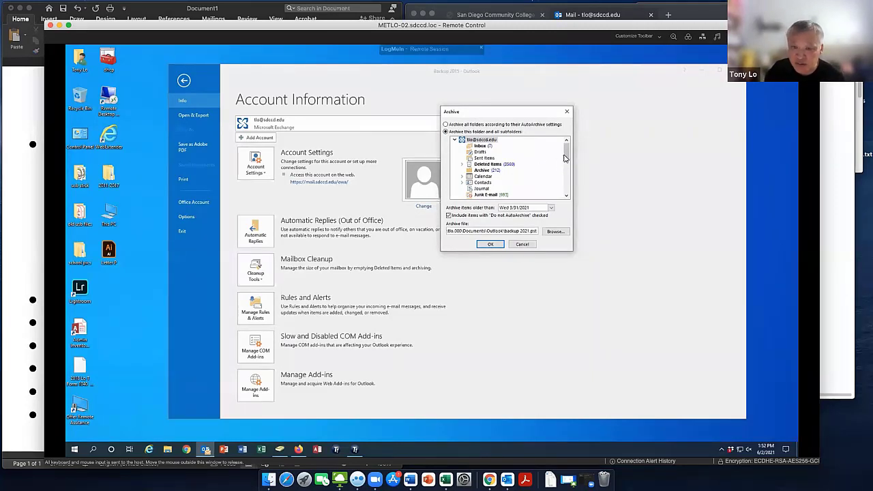
Check the folder list, run the archive with the configured settings, and return to the mailbox's Inbox.
mouse_move(565, 159)
left_mouse_down()
mouse_move(565, 176)
mouse_move(566, 168)
left_mouse_up()
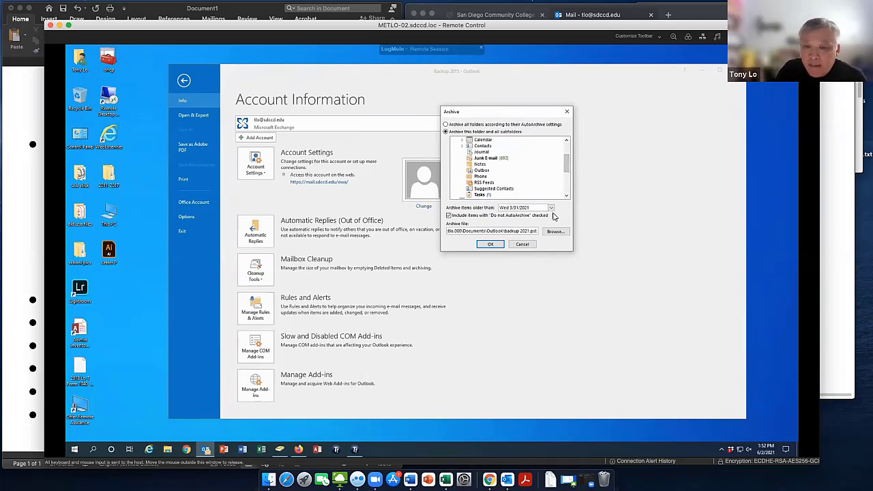
left_click(493, 245)
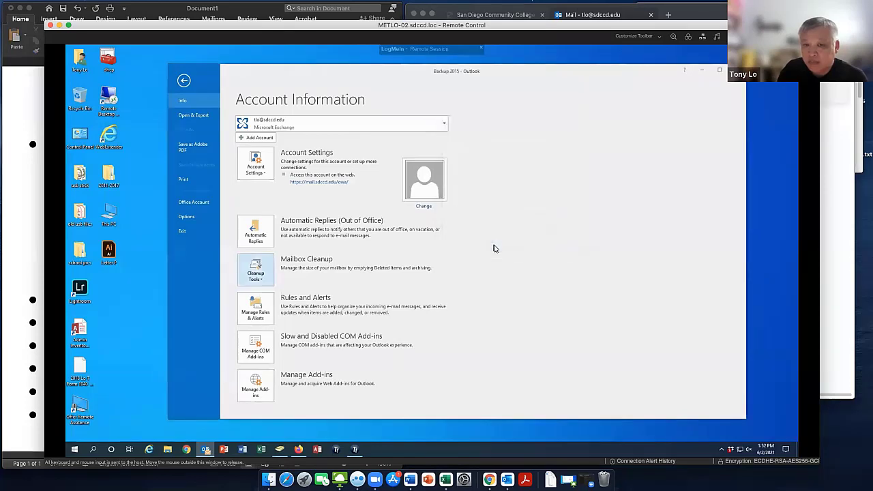
left_click(183, 81)
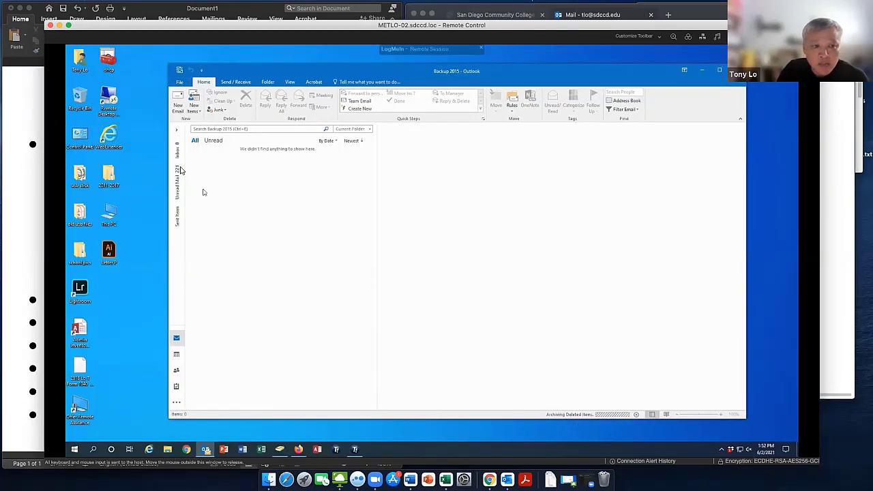
left_click(177, 153)
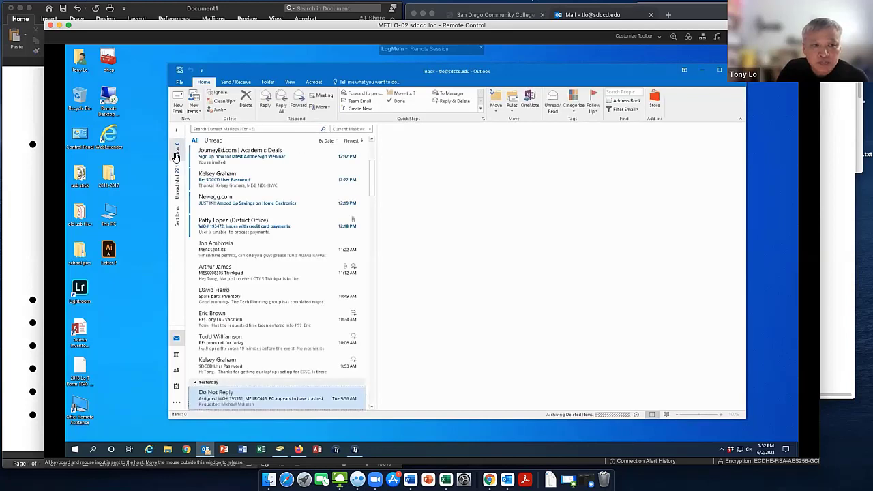
Rename the new Archives data file to Backup 2021 through its advanced data file properties.
left_click(177, 134)
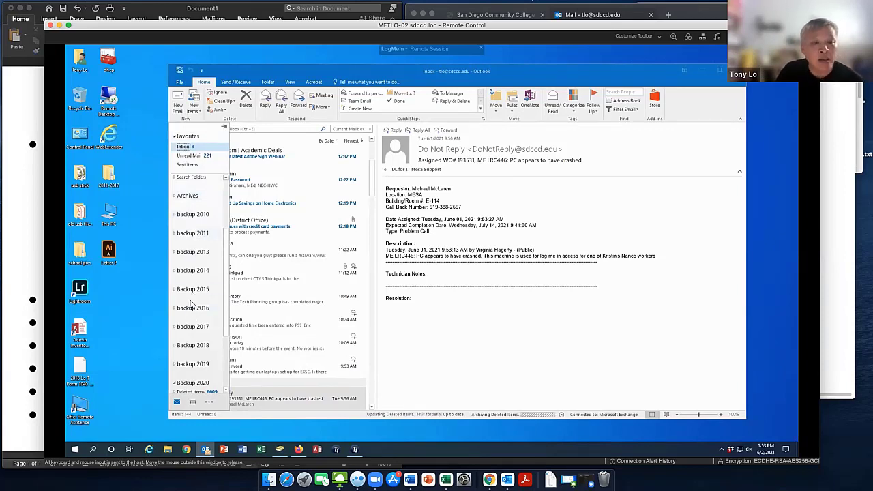
right_click(191, 199)
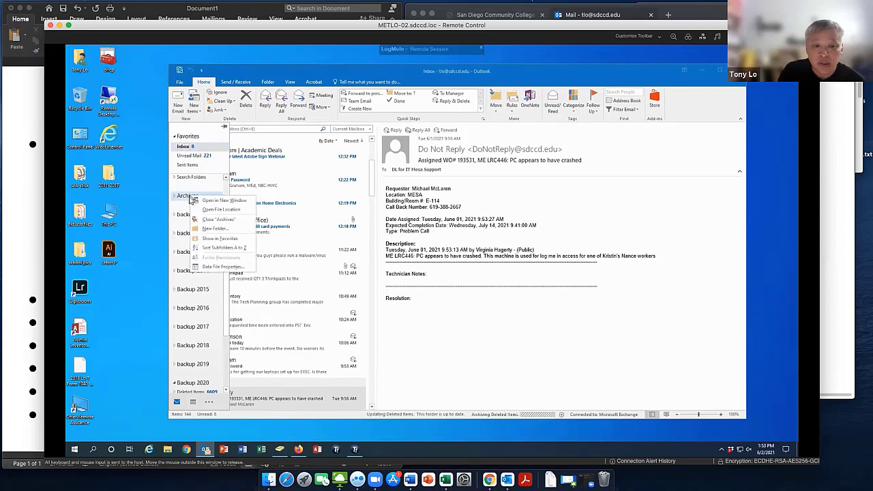
left_click(222, 267)
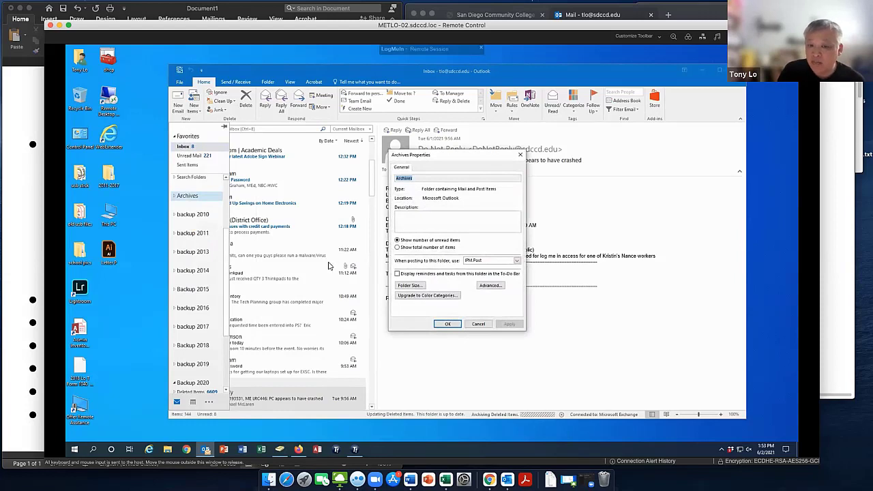
left_click(490, 286)
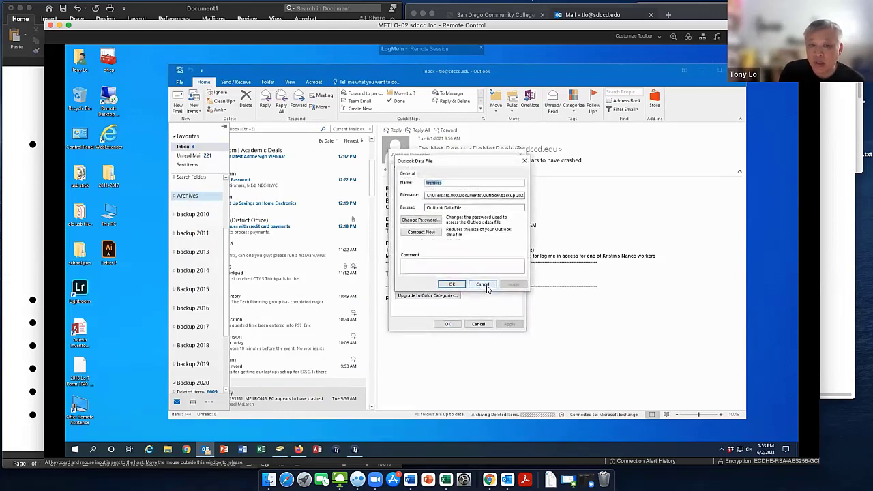
left_click(468, 182)
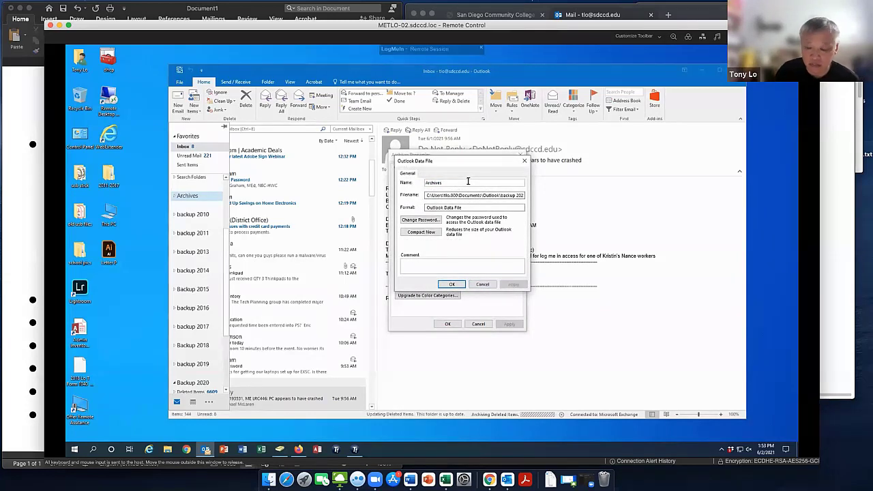
key("BackSpace")
key("BackSpace")
key("BackSpace")
key("BackSpace")
key("BackSpace")
key("BackSpace")
key("BackSpace")
key("BackSpace")
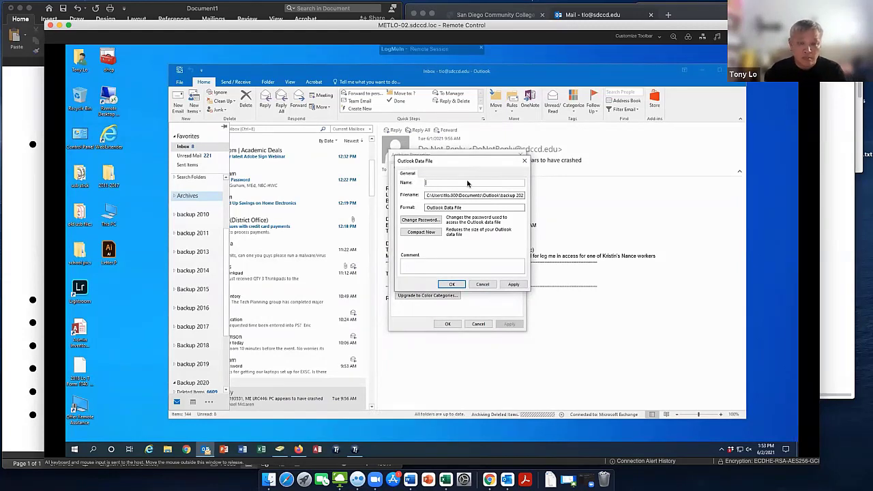
type("Backup")
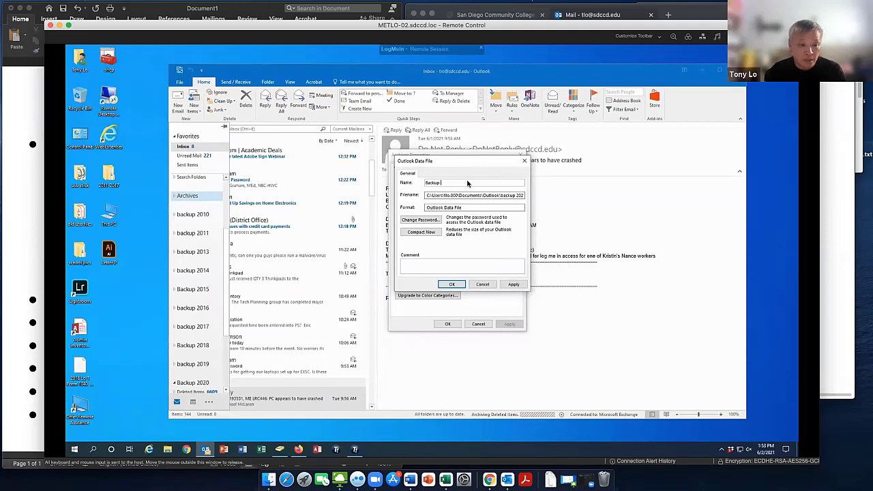
type(" 2021")
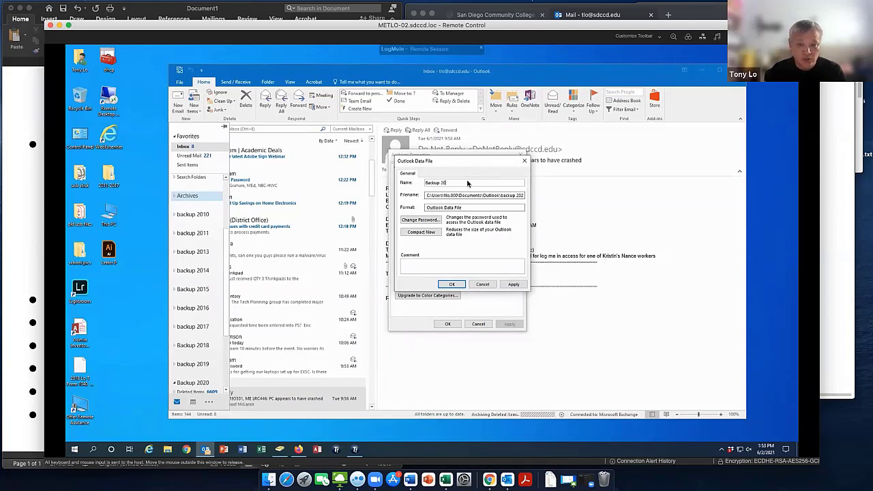
left_click(513, 285)
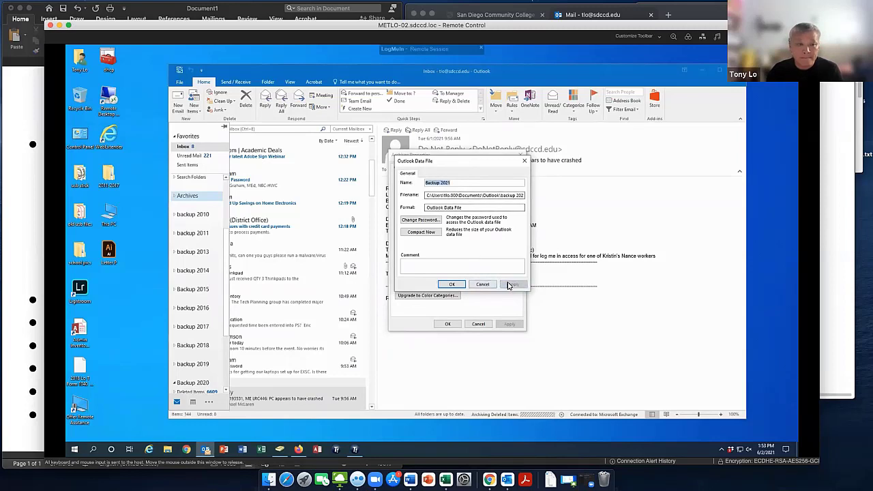
left_click(452, 285)
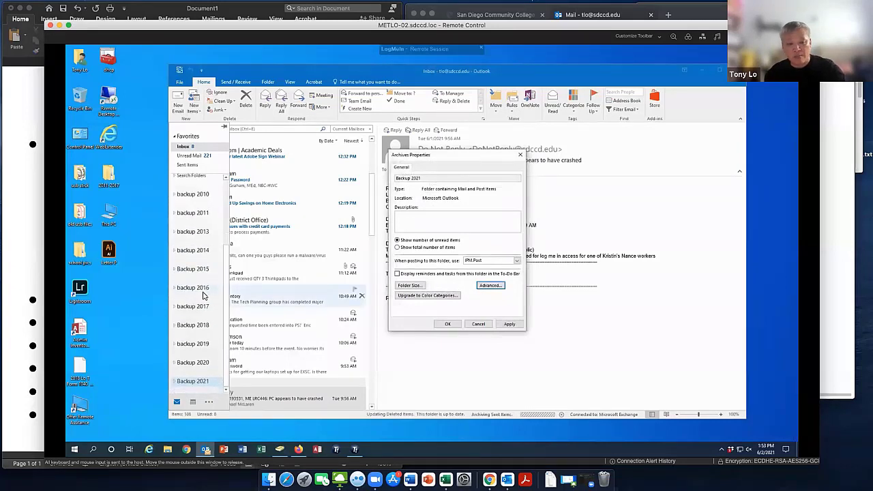
left_click(516, 324)
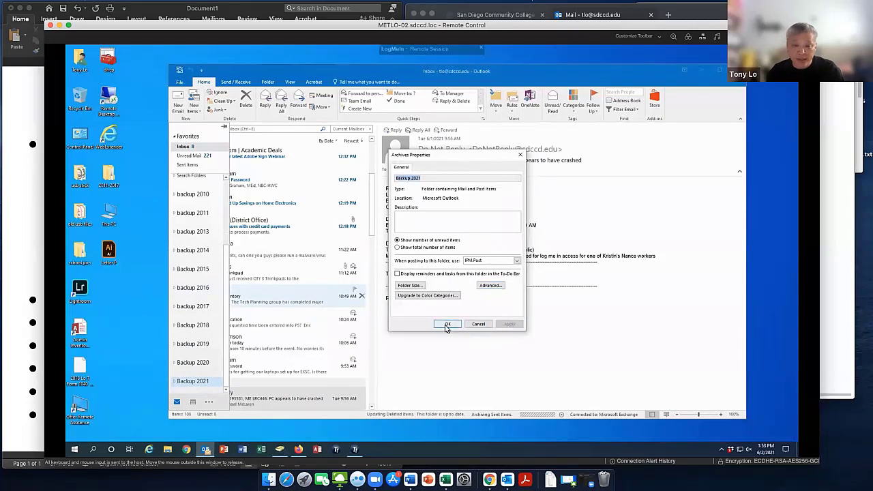
left_click(447, 326)
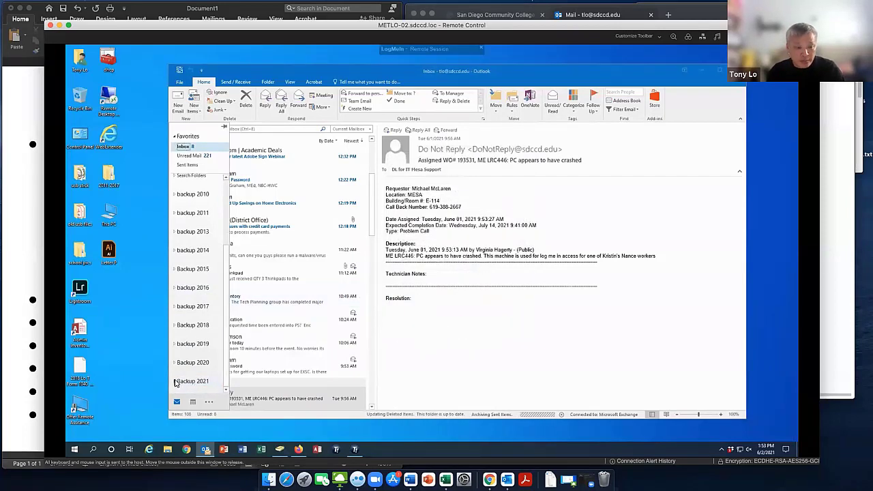
Expand the Backup 2021 archive to review its folders, and switch to the training outline in Word.
left_click(175, 382)
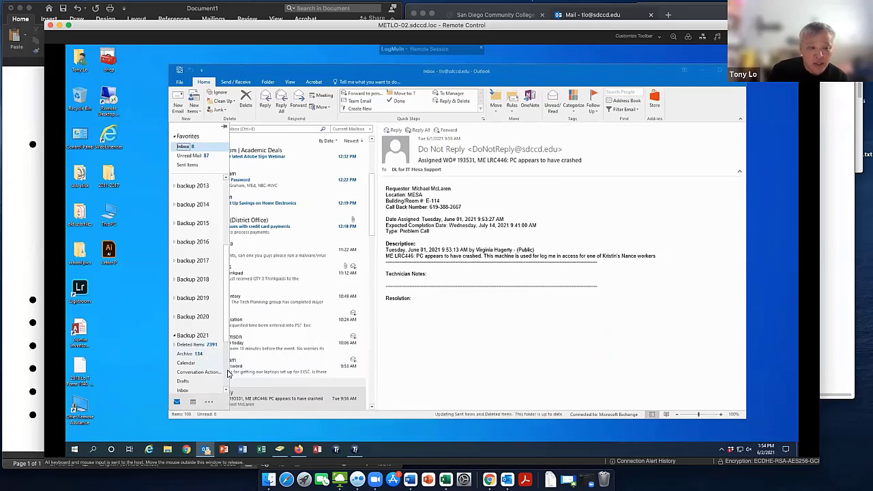
scroll(227, 372, "down", 3)
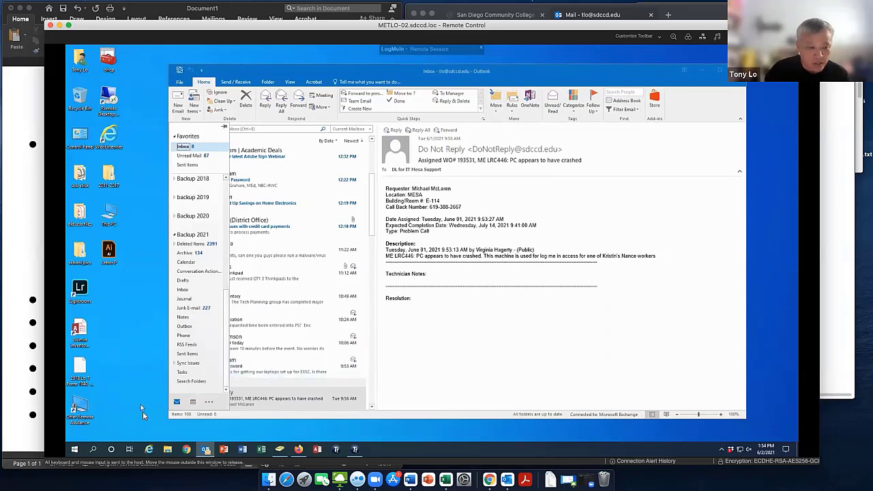
left_click(24, 250)
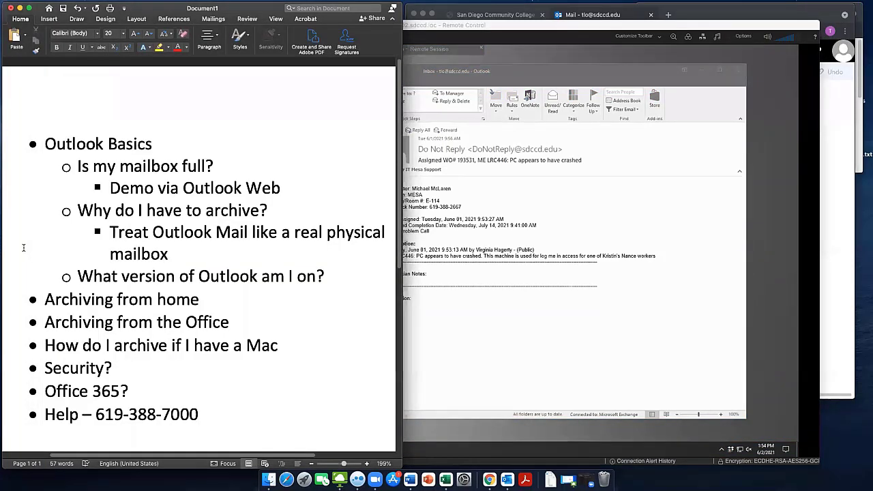
Return to the remote Outlook, review the main mailbox folders against the backups, and expand the backup 2019 archive.
left_click(457, 353)
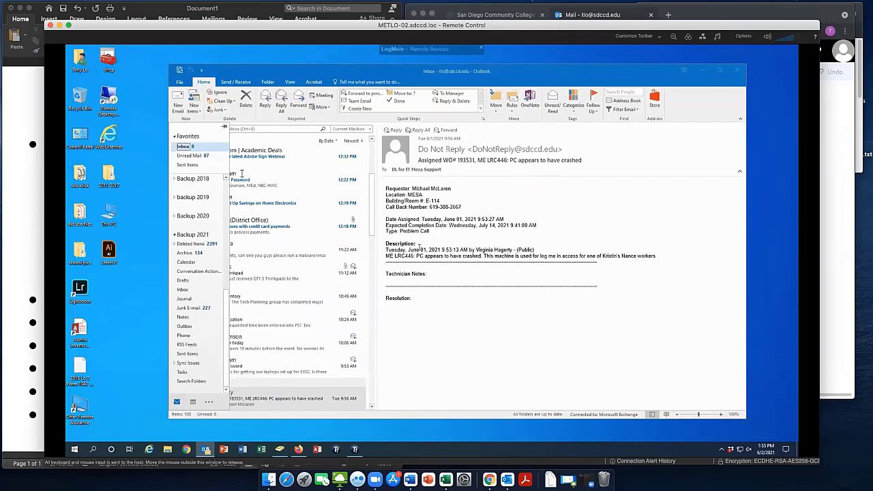
scroll(228, 194, "down", 5)
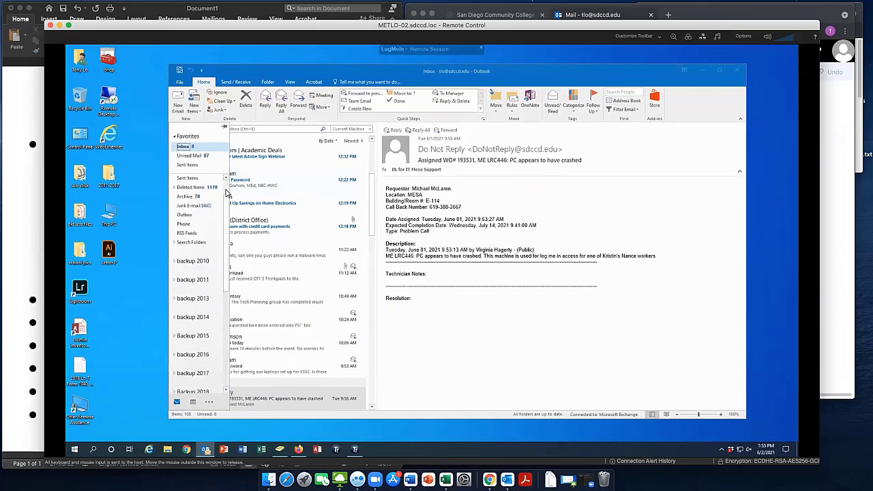
scroll(228, 193, "up", 2)
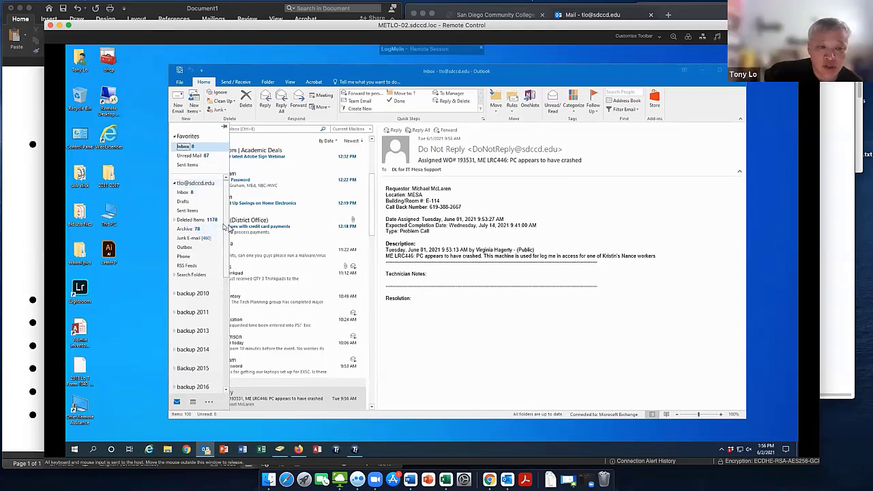
left_click_drag(230, 229, 222, 316)
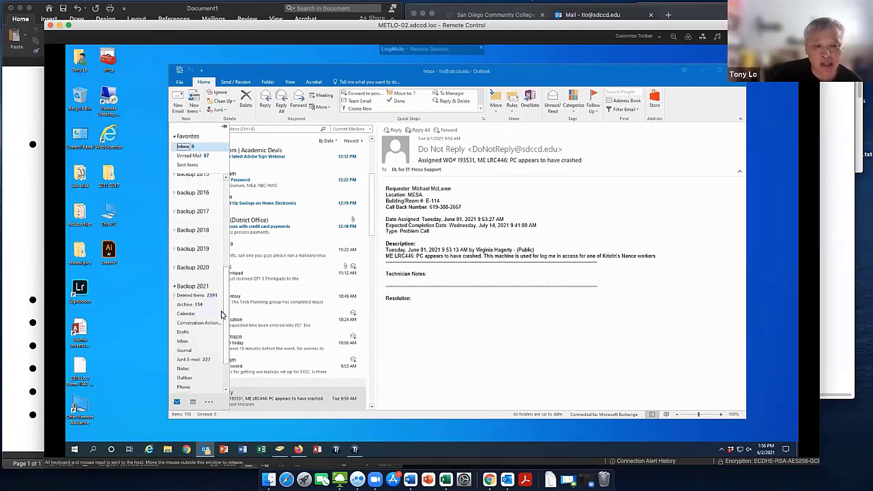
left_click(174, 250)
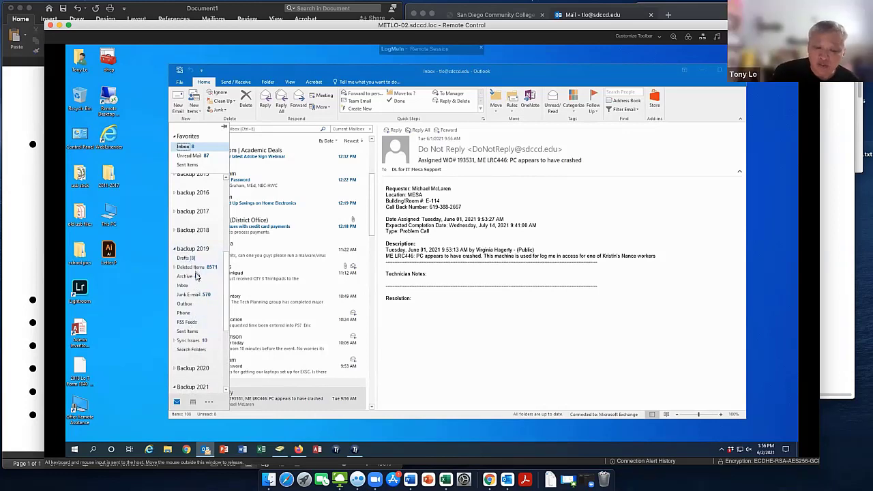
Open the calendar, widen the list of archived calendars, and show the Untitled - backup 2016 calendar beside the main one.
left_click(195, 402)
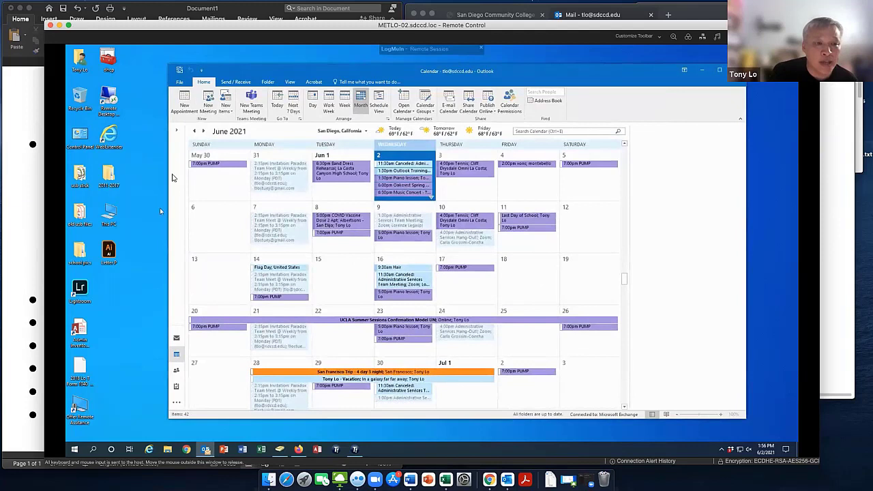
left_click(175, 131)
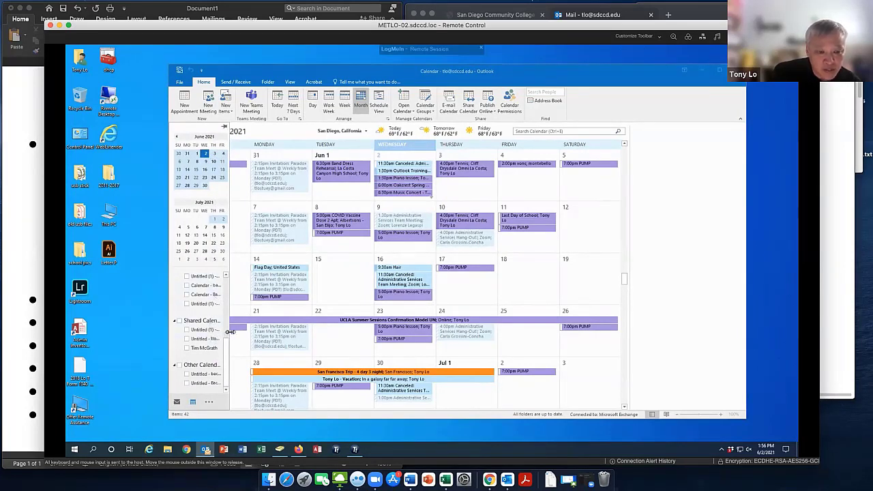
scroll(230, 335, "up", 3)
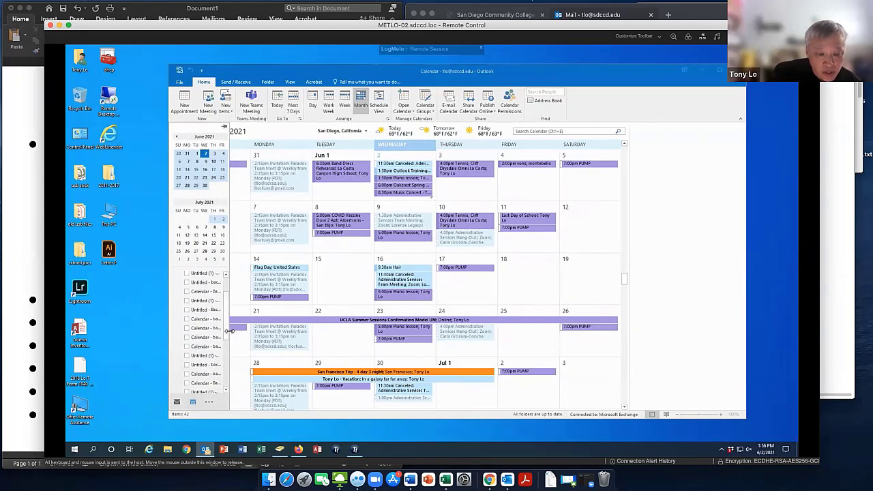
left_click_drag(230, 334, 287, 333)
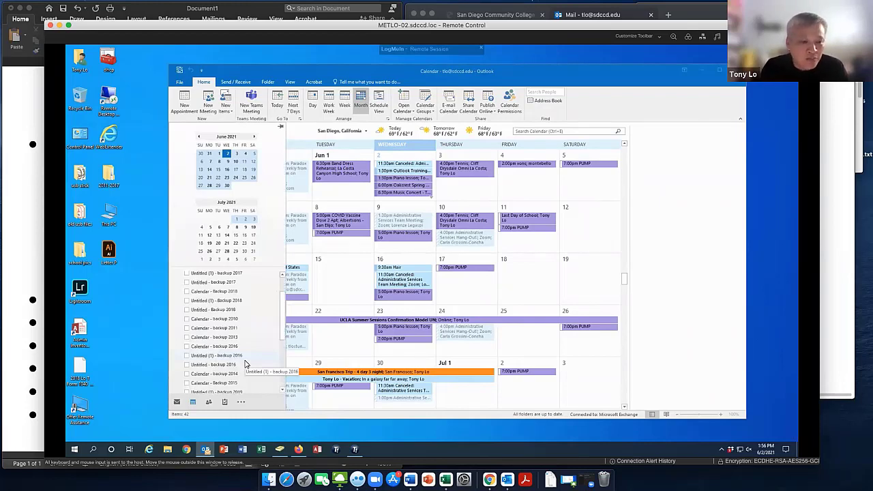
left_click(188, 366)
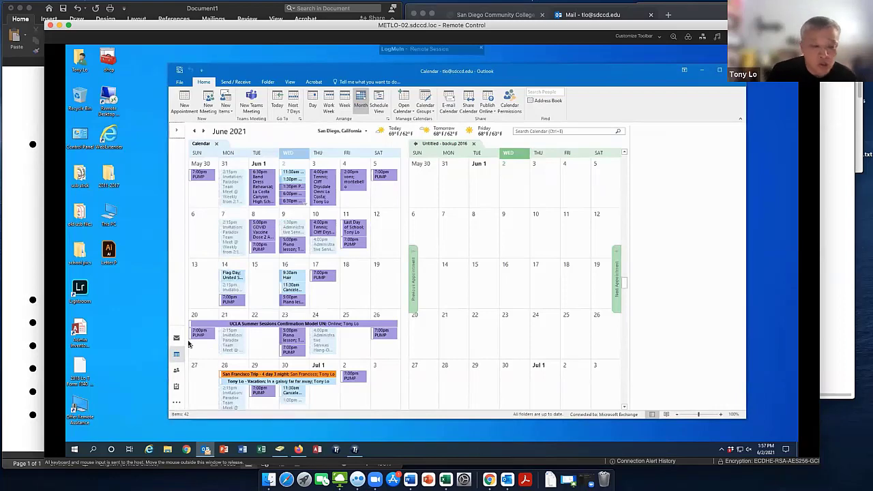
Open Notes and view the archived notes of Backup 2020 and backup 2019.
left_click(176, 403)
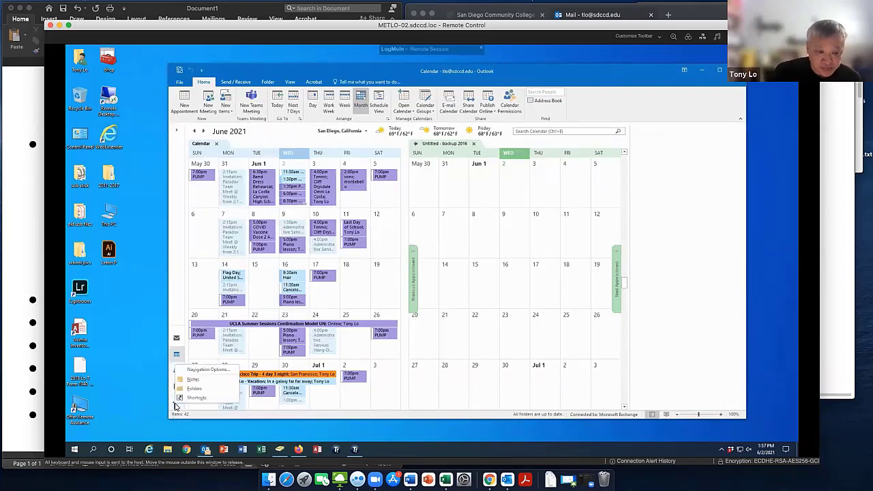
left_click(193, 380)
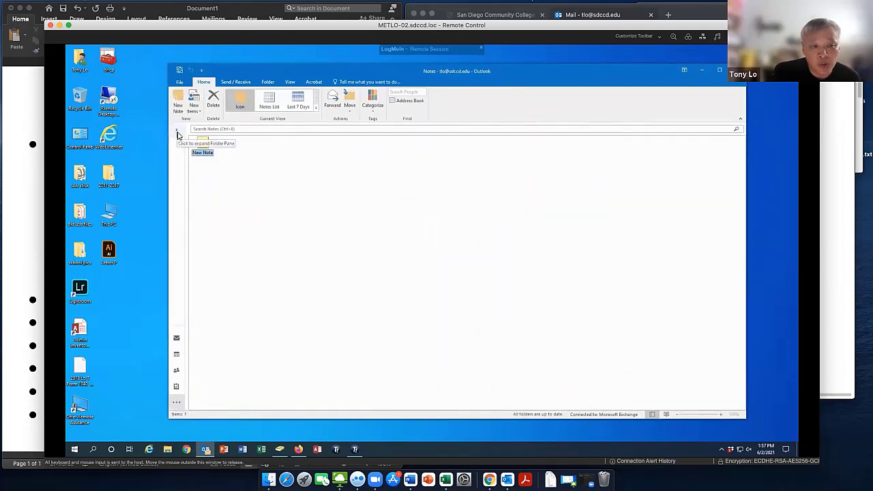
left_click(177, 131)
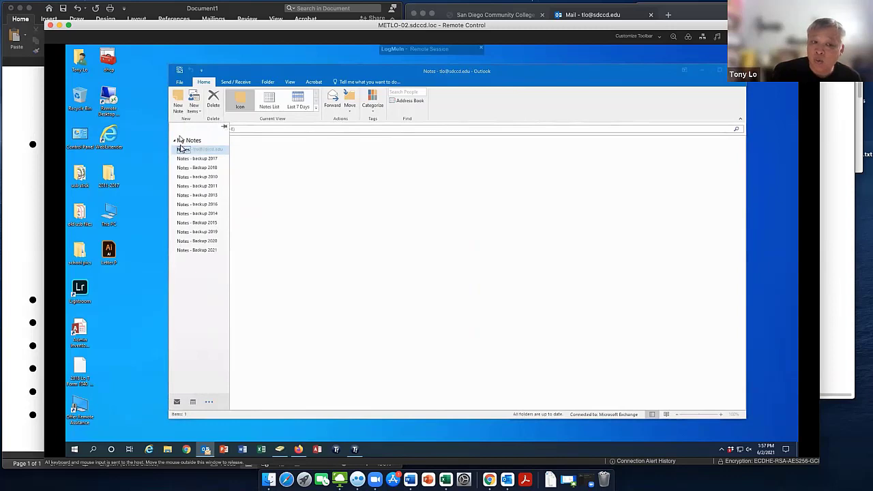
left_click(206, 242)
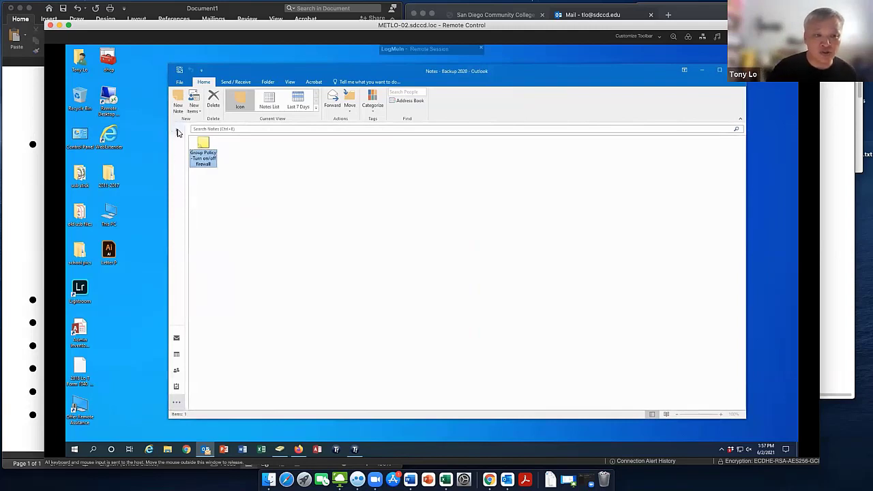
left_click(176, 130)
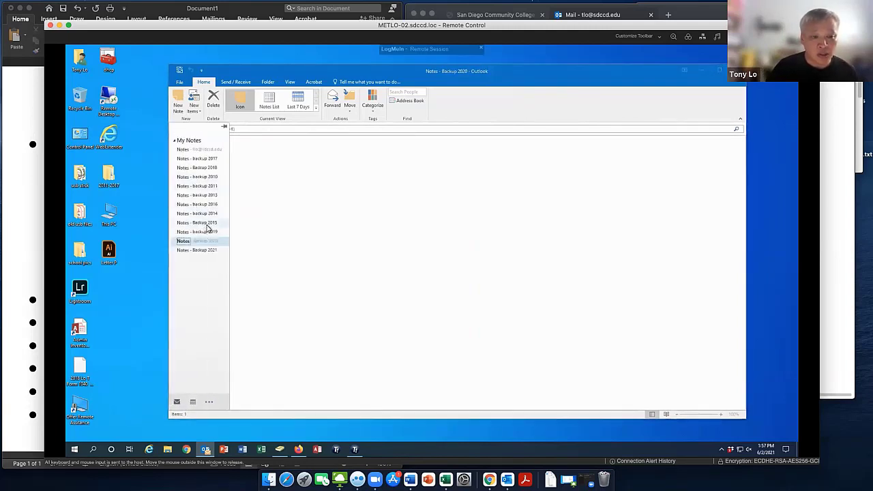
left_click(209, 232)
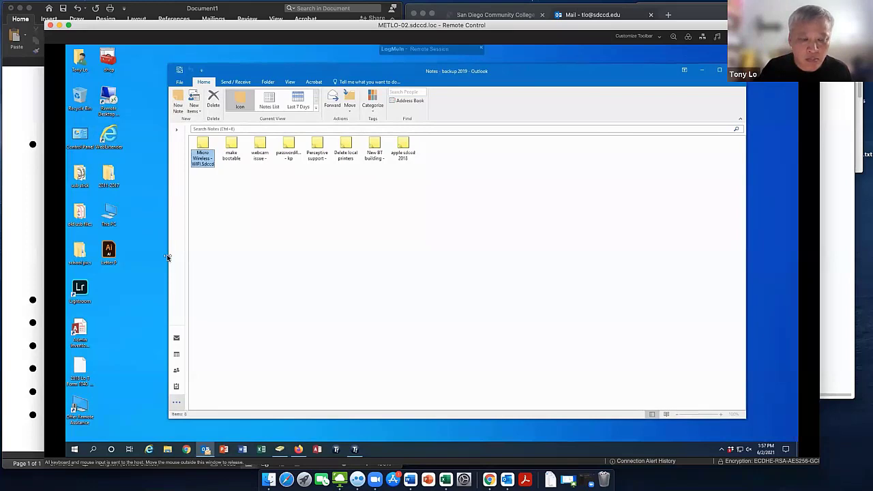
Return to the mail inbox and look at the Mailbox Cleanup options among the account's cleanup tools.
left_click(177, 338)
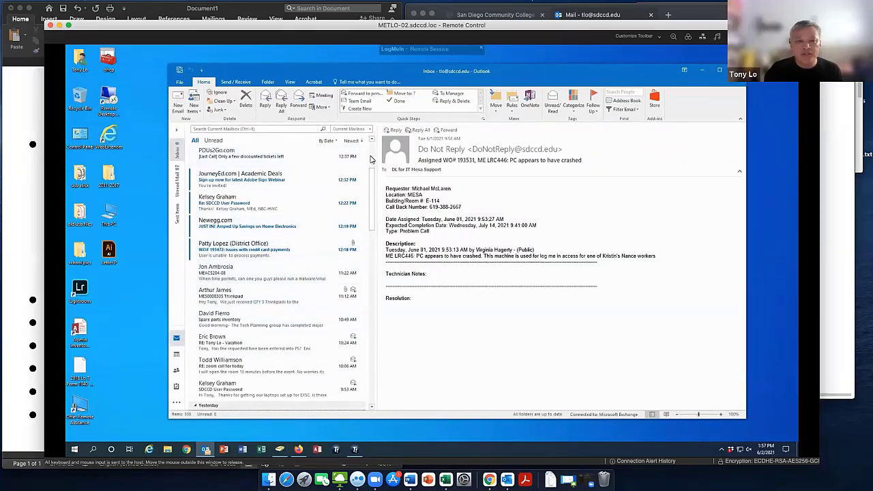
scroll(372, 159, "up", 3)
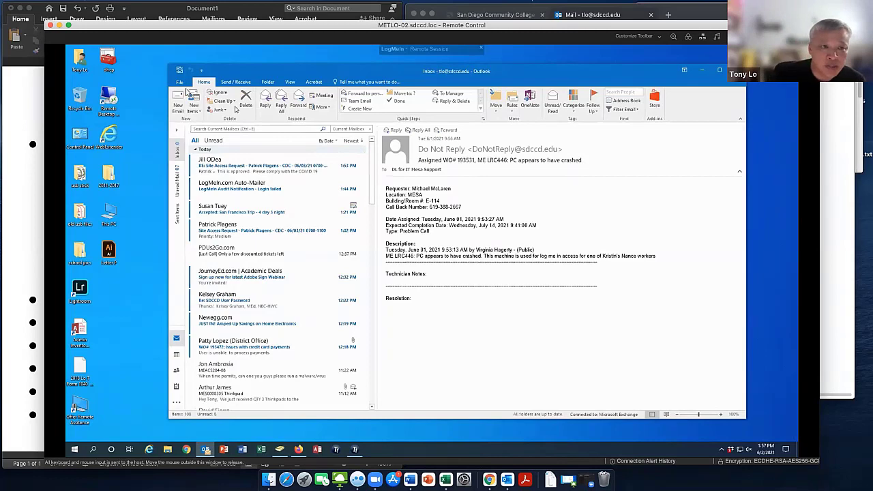
left_click(179, 83)
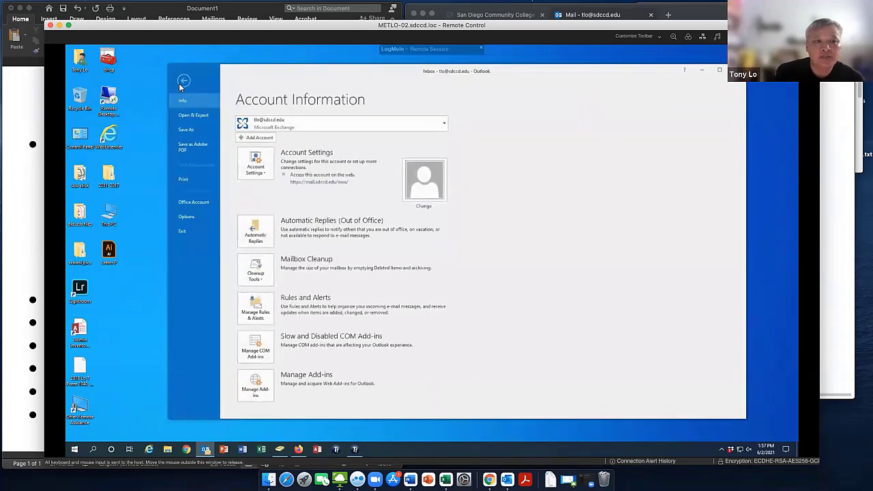
left_click(261, 274)
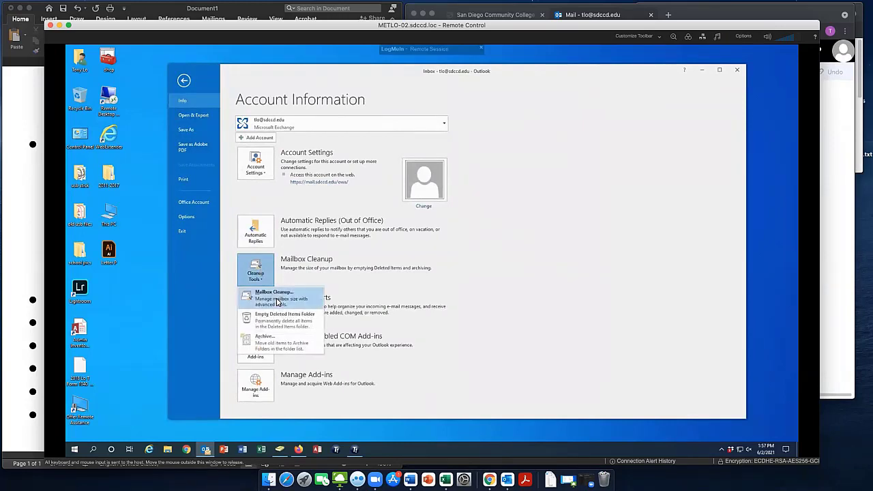
left_click(276, 299)
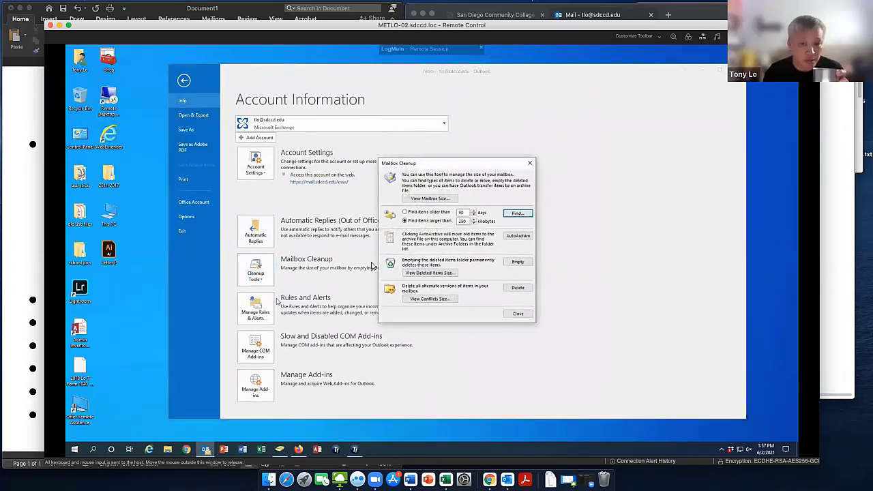
left_click(517, 313)
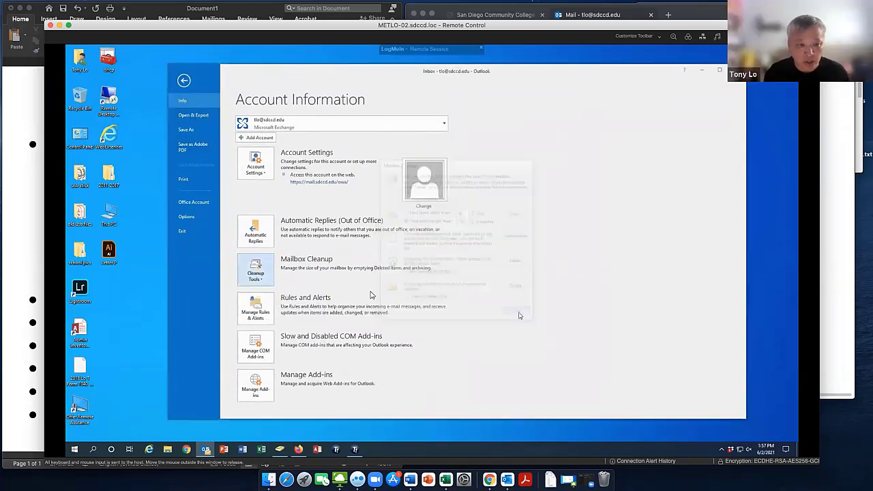
Review the mailbox folders and backup files in the Archive dialog, and go back to the inbox without archiving.
left_click(262, 271)
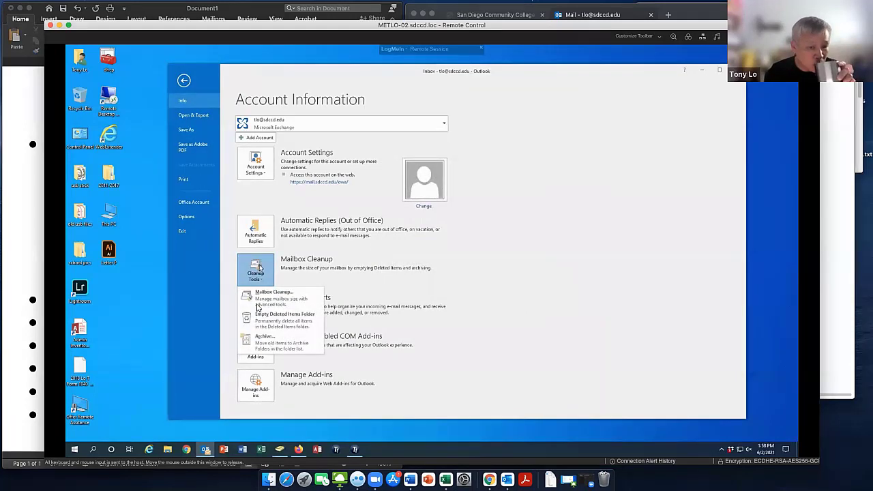
left_click(263, 338)
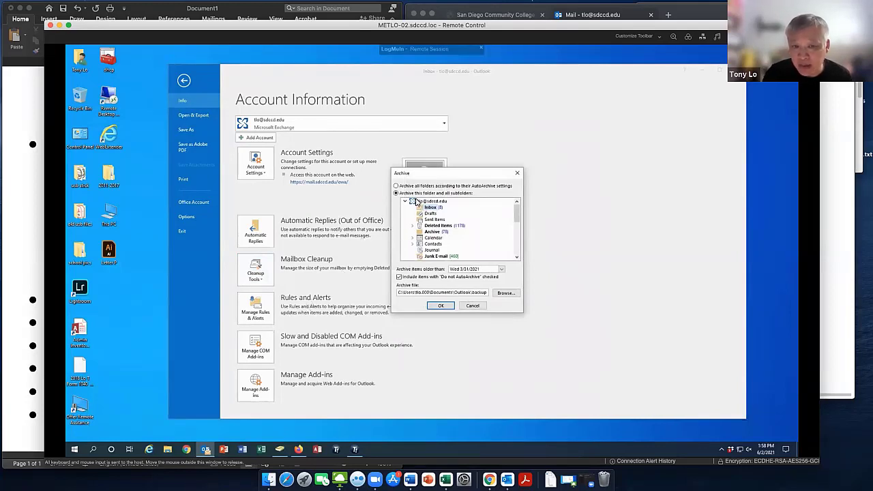
left_click(405, 202)
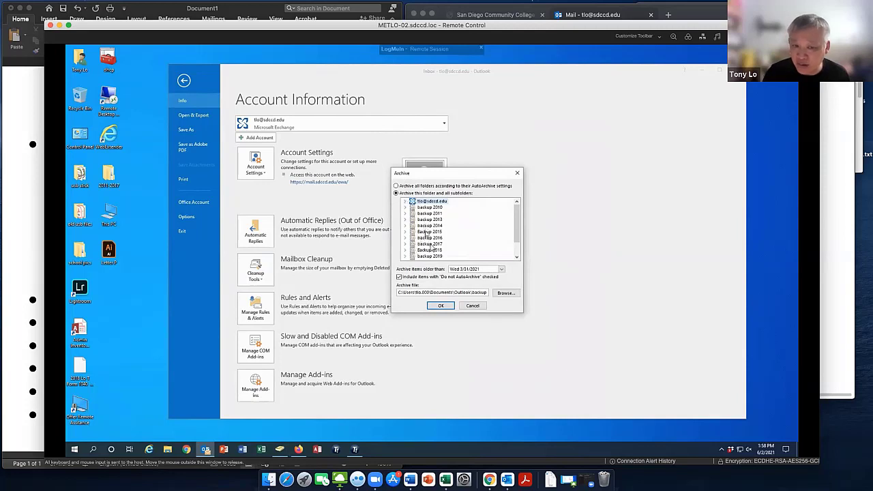
left_click(405, 203)
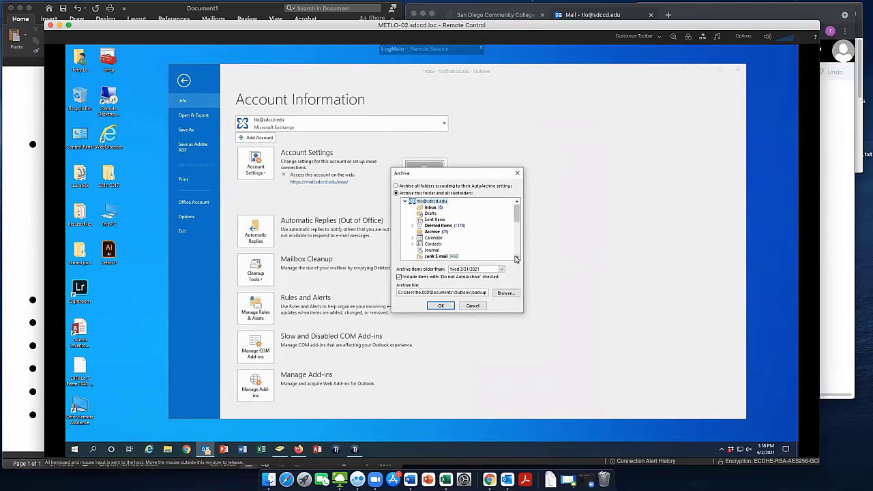
left_click_drag(516, 258, 517, 258)
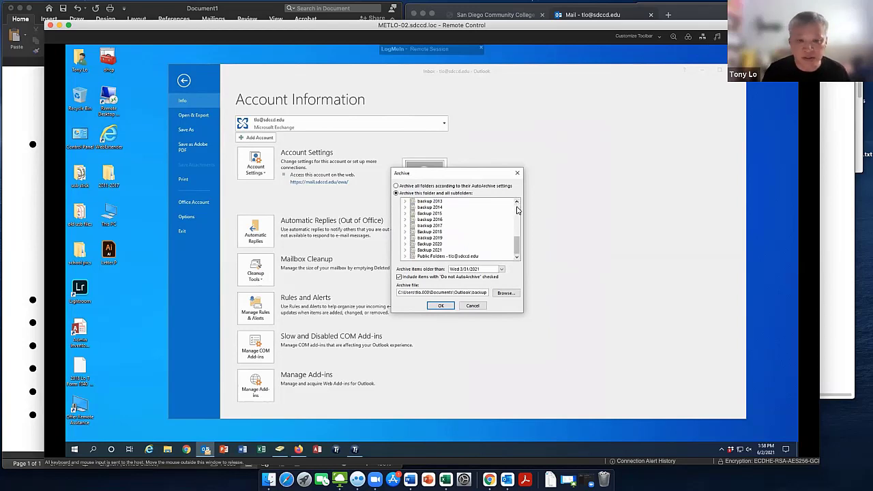
left_click_drag(516, 210, 518, 210)
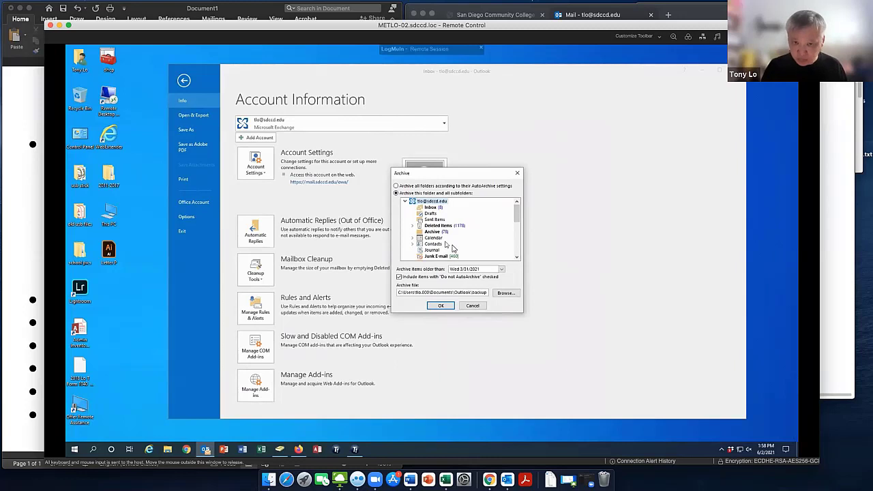
left_click(473, 306)
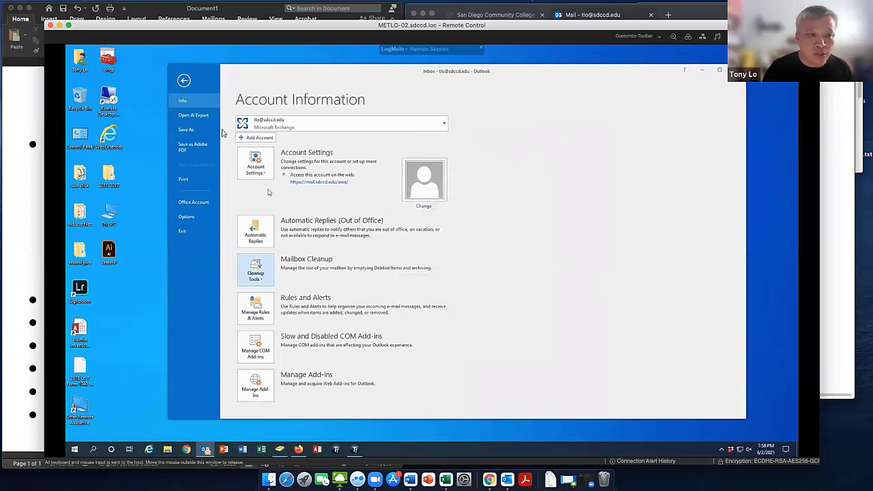
left_click(184, 81)
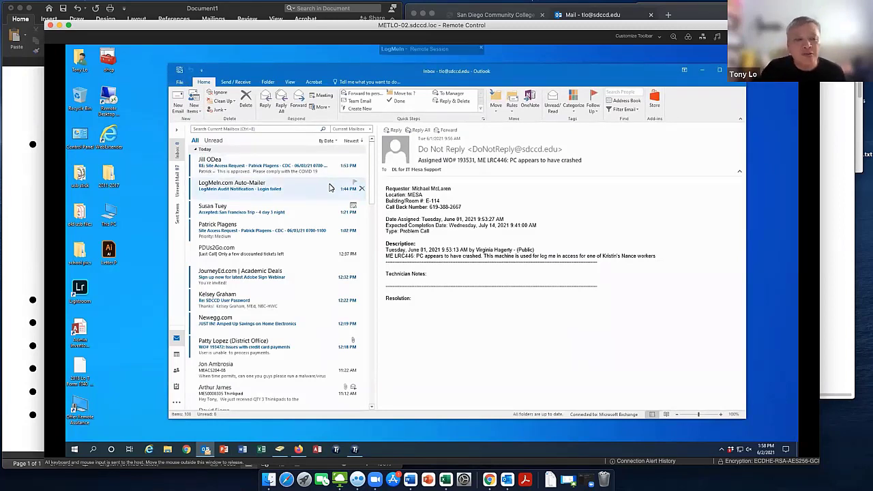
Switch to File Explorer and view the backup data files in the Outlook folder under Documents.
left_click(166, 450)
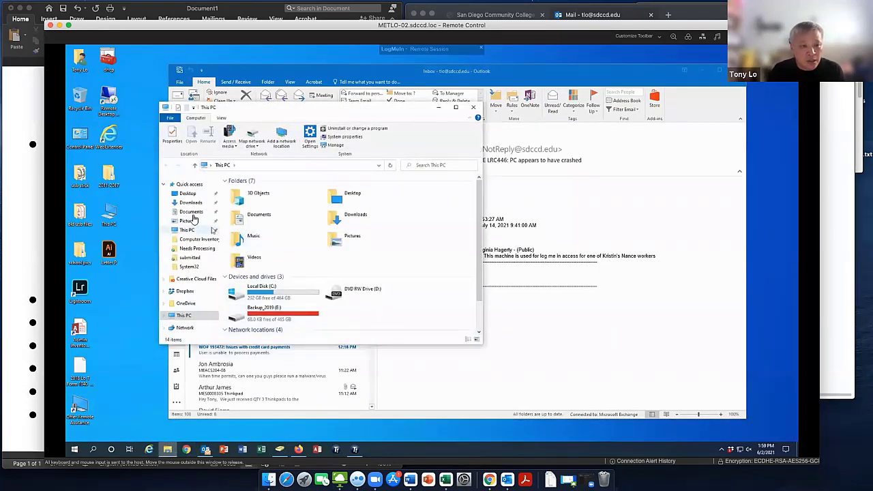
left_click(192, 214)
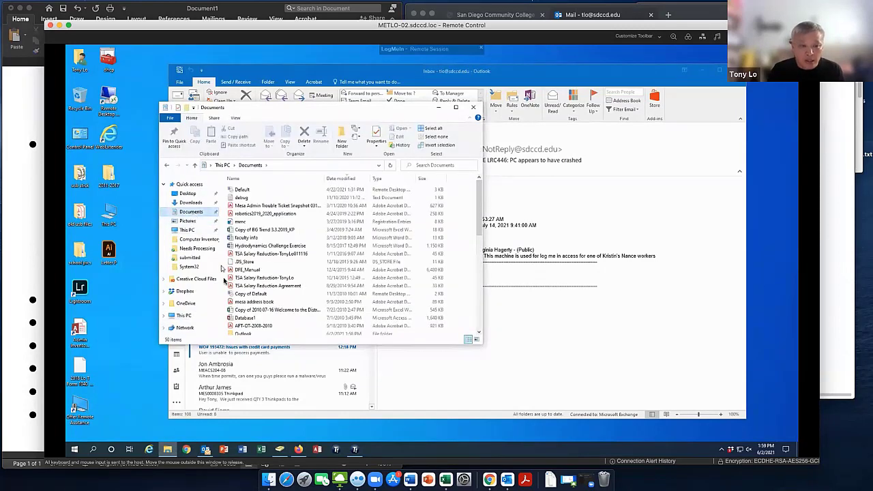
double_click(247, 335)
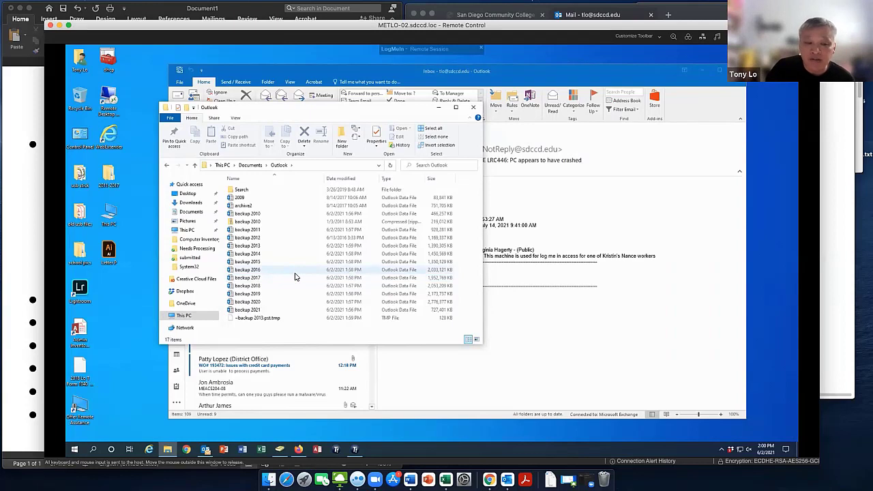
View the network locations under This PC and look into the MESA_IT_Staff folder on the Mesa (G:) drive.
left_click(204, 318)
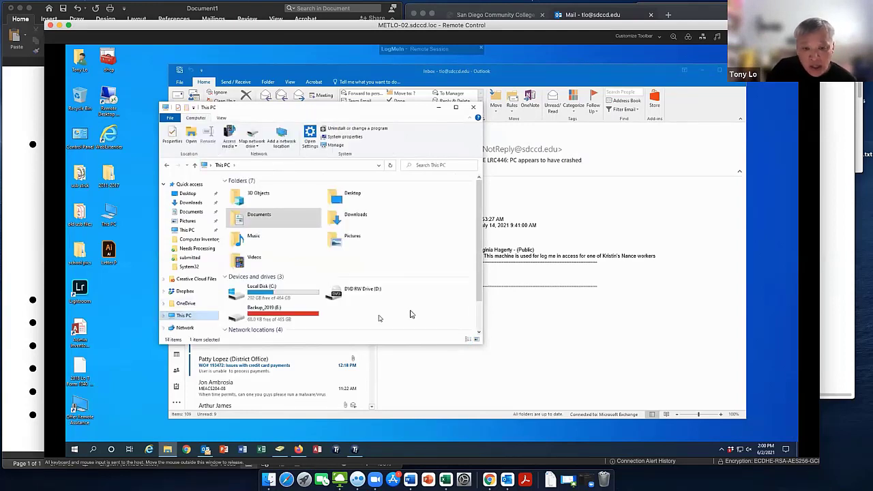
scroll(479, 316, "down", 2)
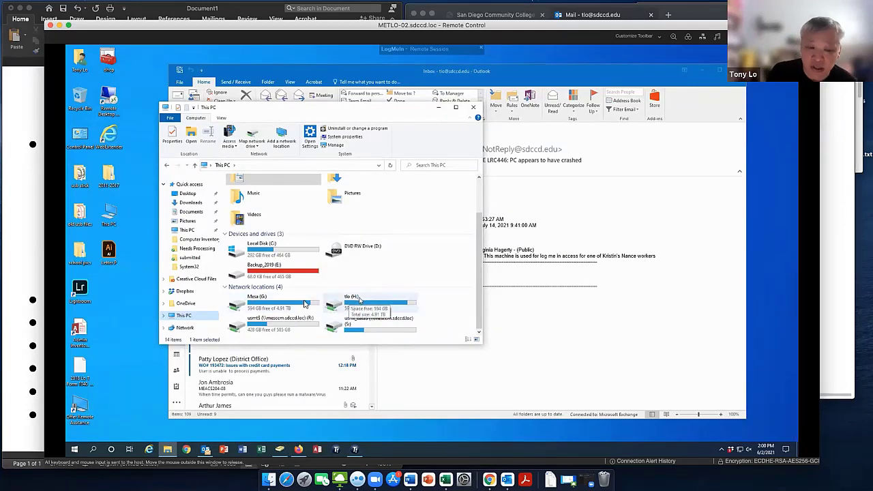
double_click(273, 307)
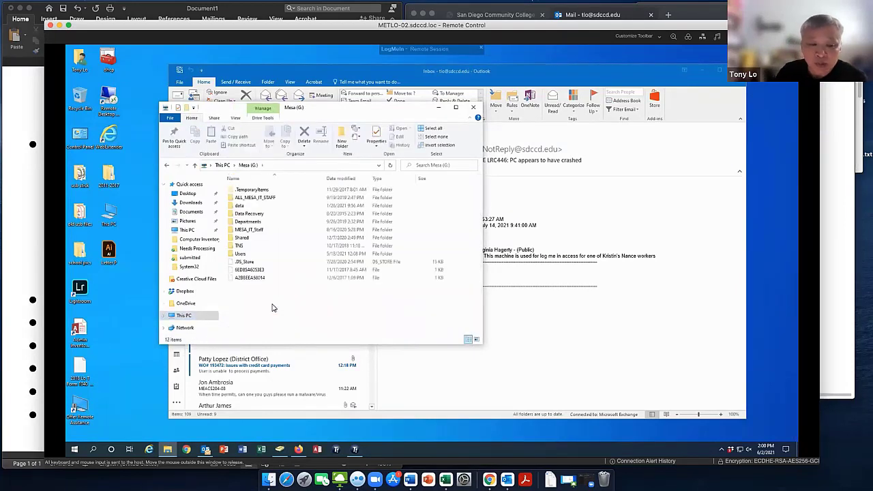
double_click(262, 232)
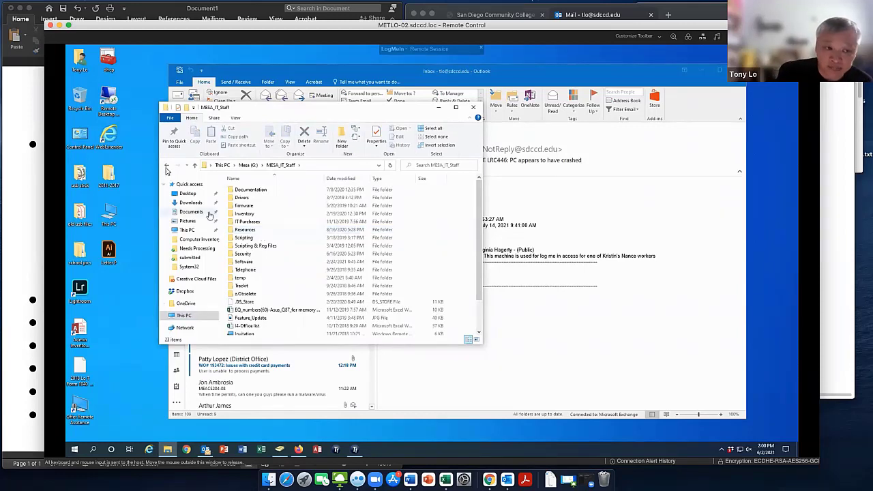
left_click(166, 167)
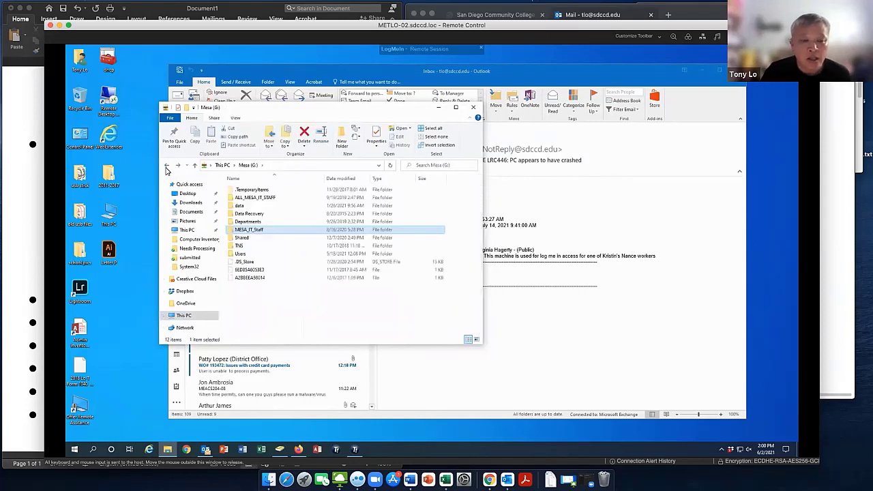
left_click(165, 167)
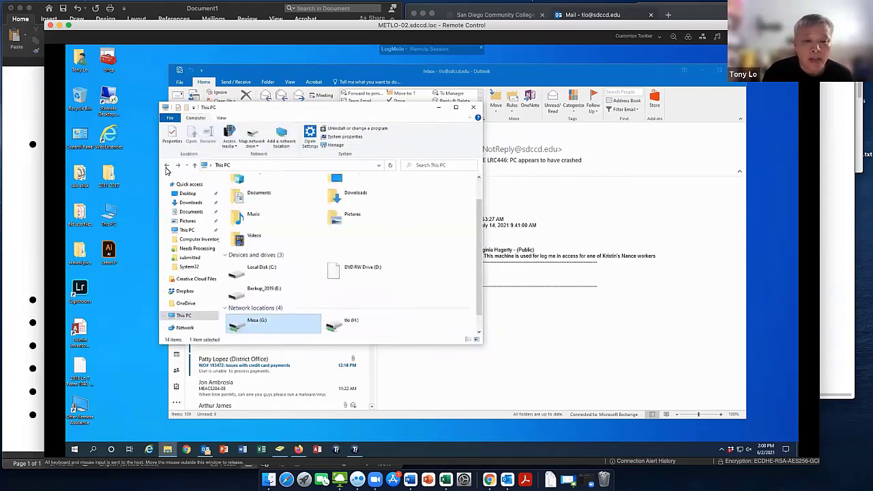
Look through the files on the personal network drive (H:), and close File Explorer to return to Outlook.
double_click(372, 317)
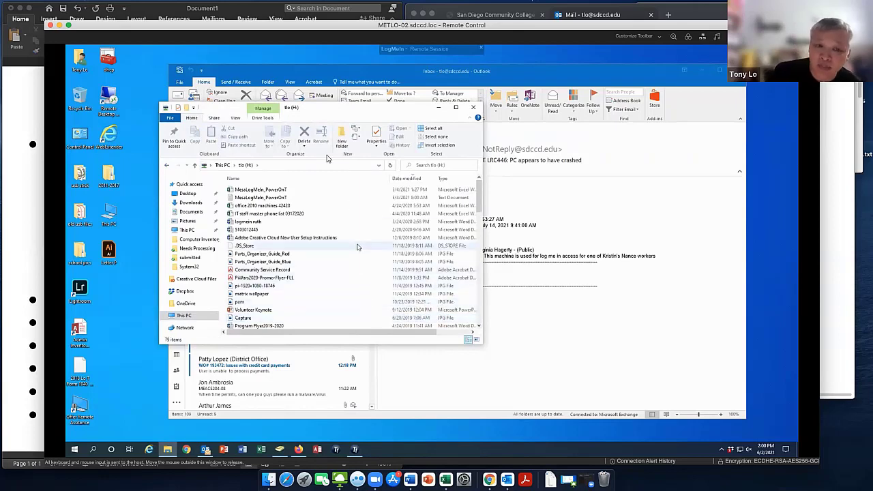
left_click_drag(334, 111, 460, 99)
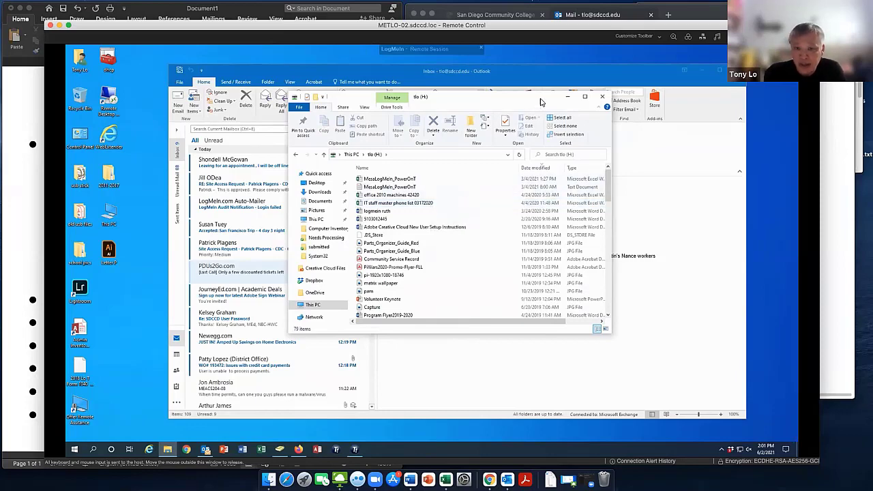
left_click(604, 100)
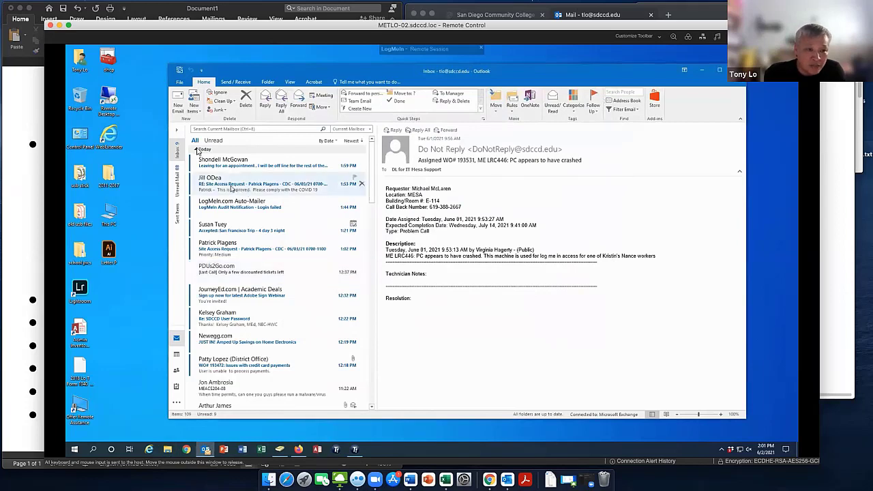
Review the list of backup archives in the mail folders and select the Backup 2021 archive.
left_click(177, 132)
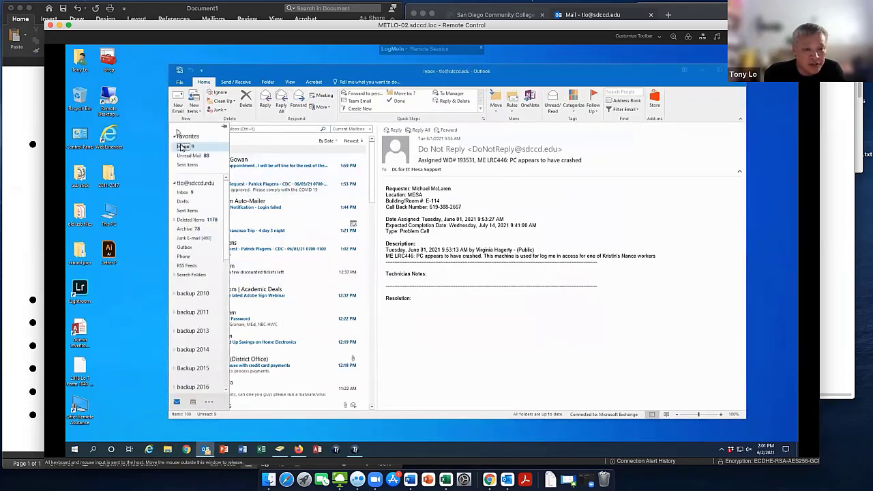
scroll(201, 249, "down", 5)
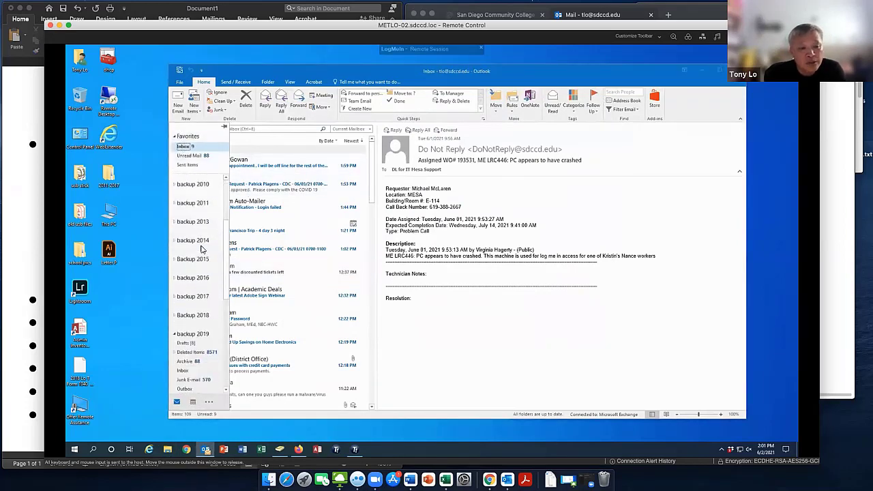
scroll(201, 250, "down", 3)
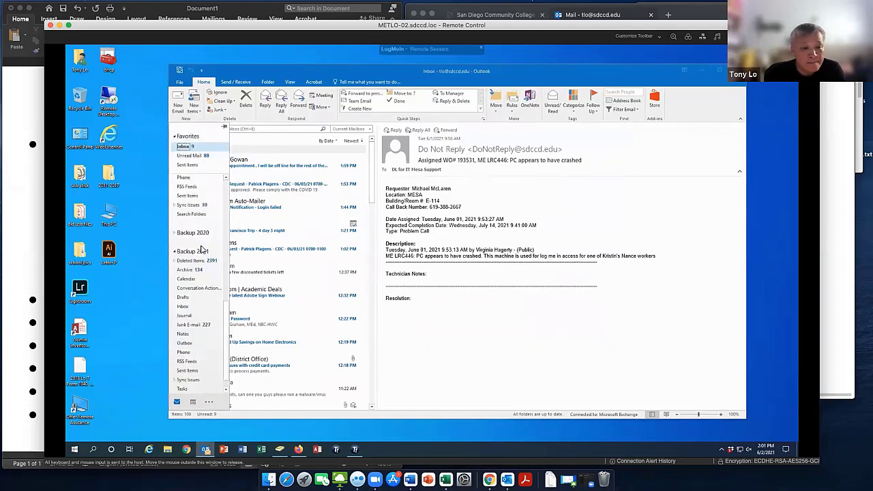
scroll(202, 251, "down", 1)
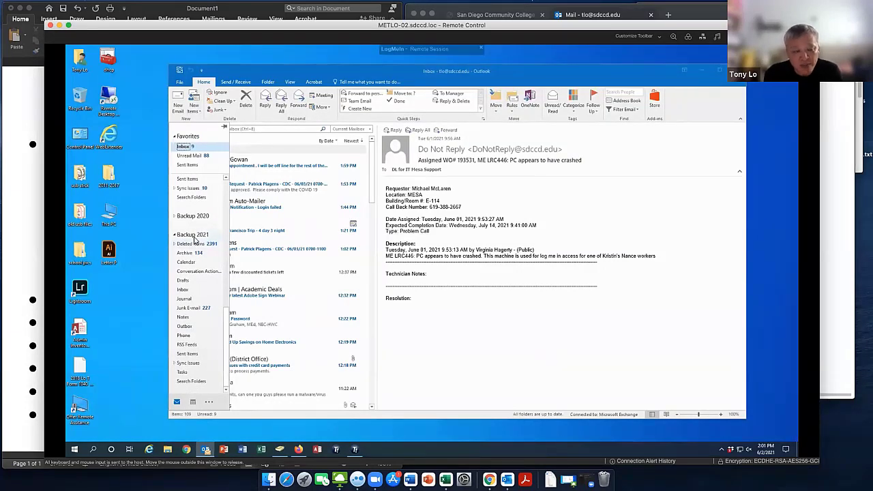
left_click(194, 235)
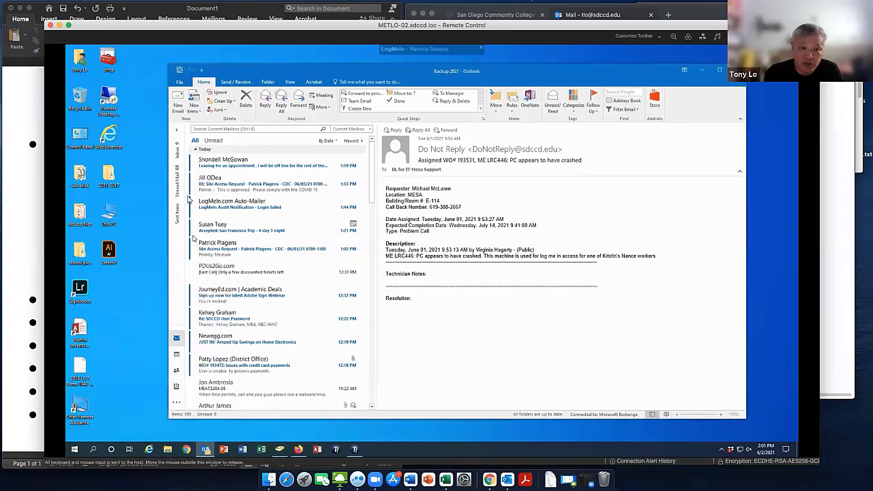
Open the Backup 2021 data file properties and view its advanced settings with the password and compact options.
left_click(175, 130)
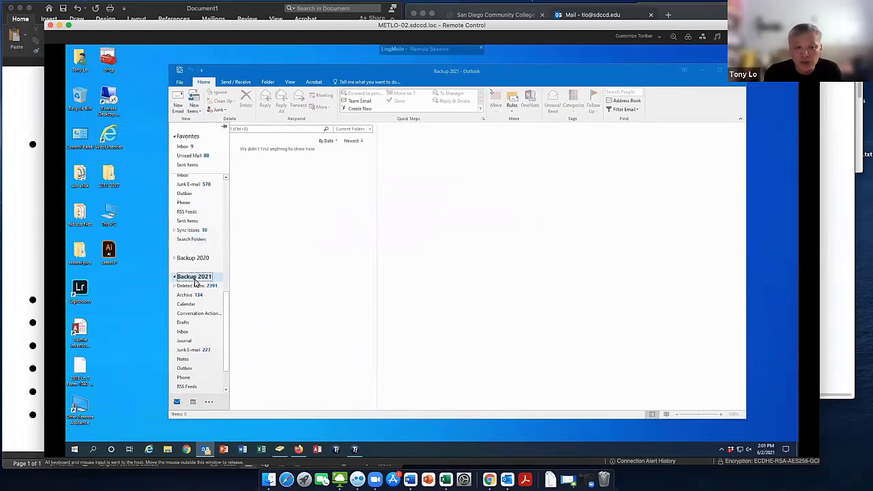
right_click(196, 281)
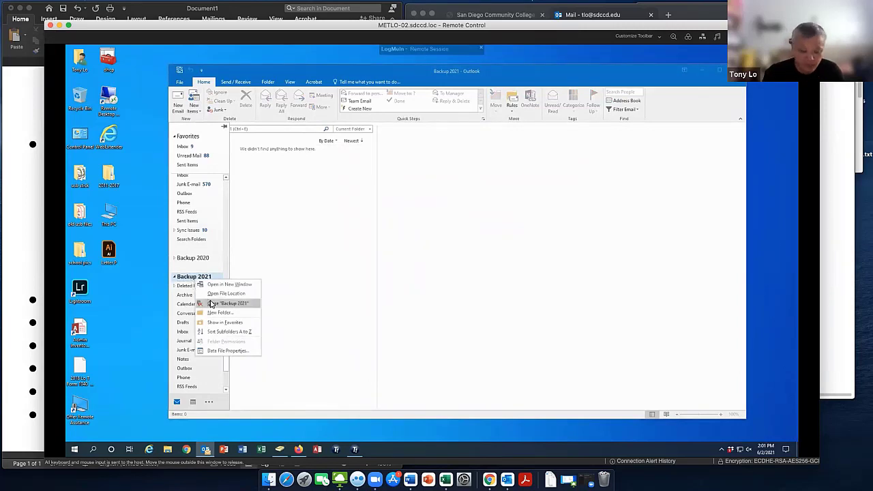
left_click(219, 351)
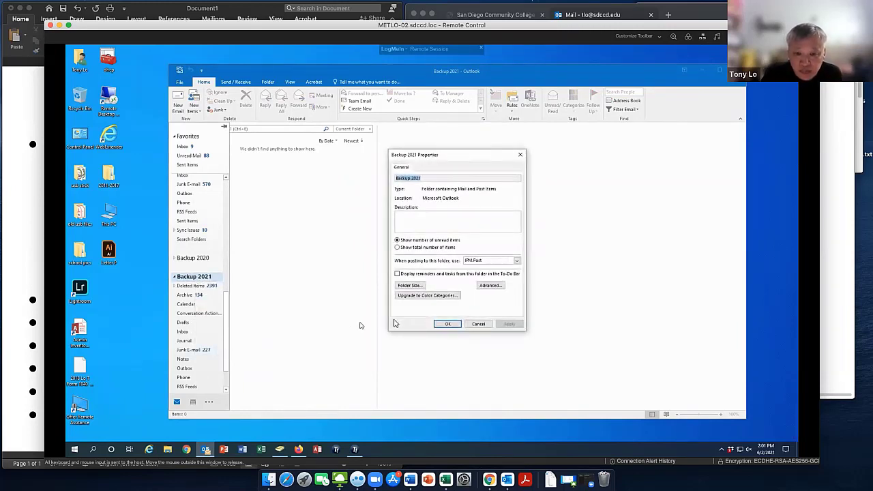
left_click(487, 286)
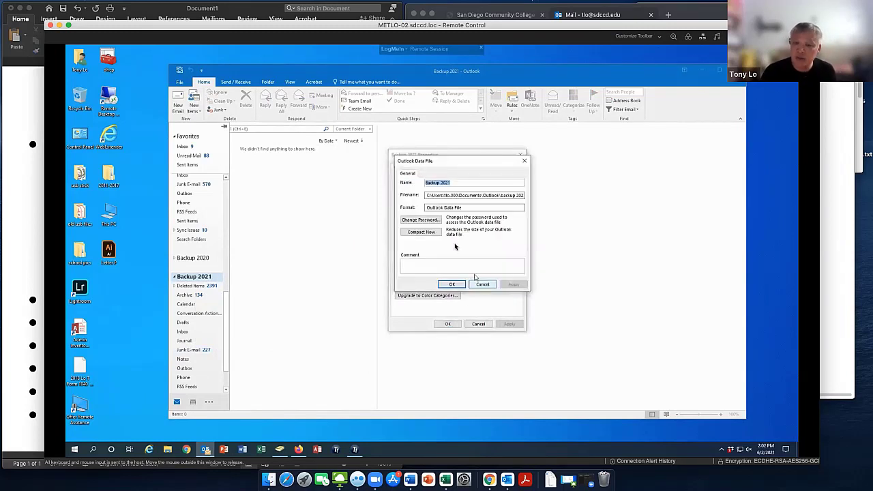
Read the full Backup 2021 data file path, look at the backup files in the Documents\Outlook folder, and dismiss the properties without changes.
left_click(449, 195)
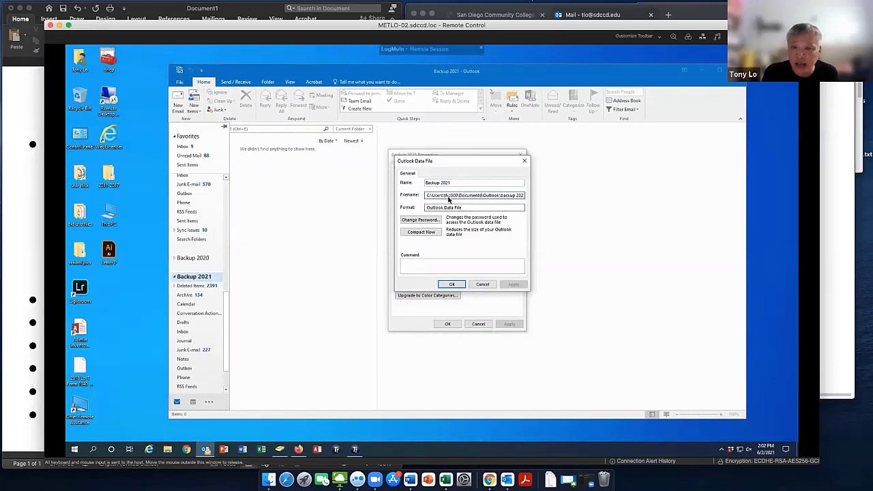
key("End")
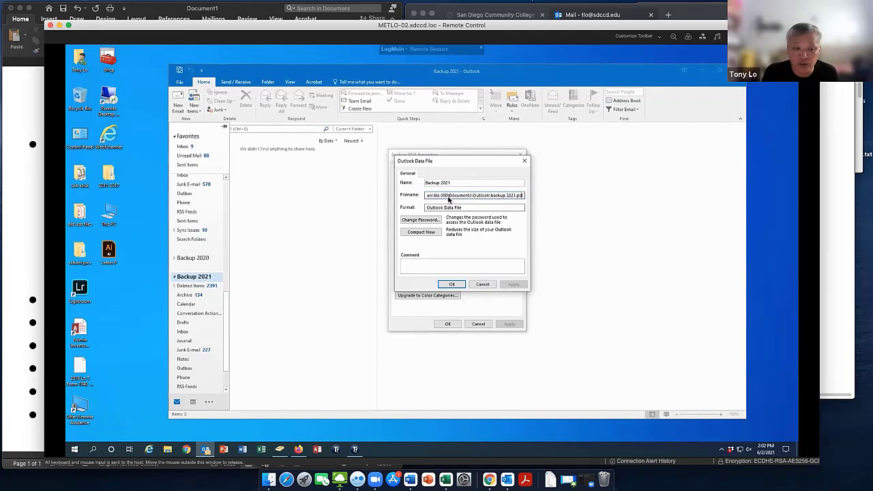
left_click(167, 450)
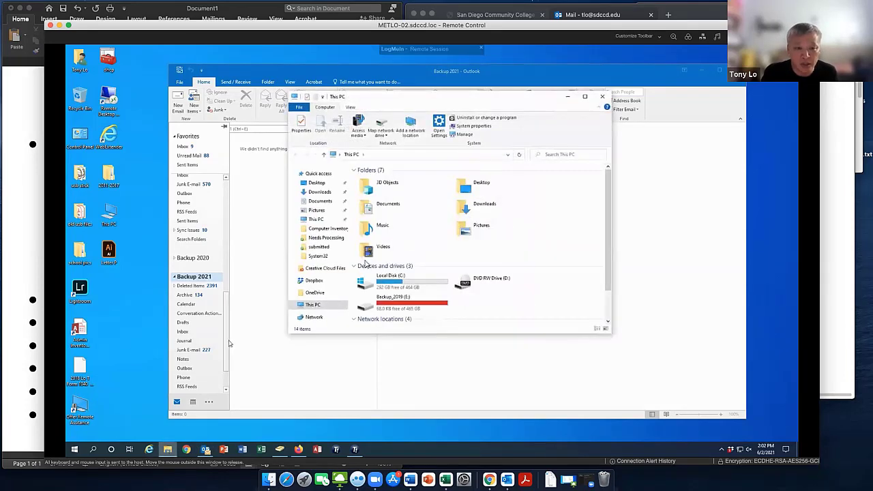
left_click(327, 203)
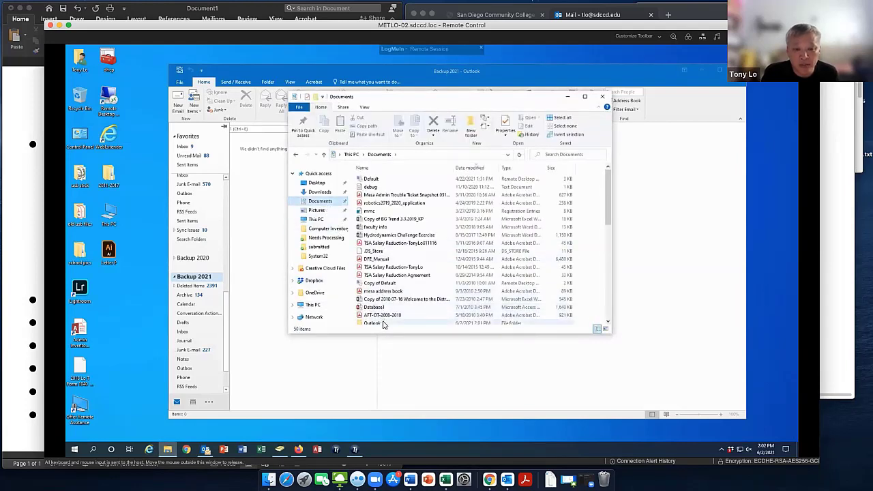
scroll(383, 325, "down", 3)
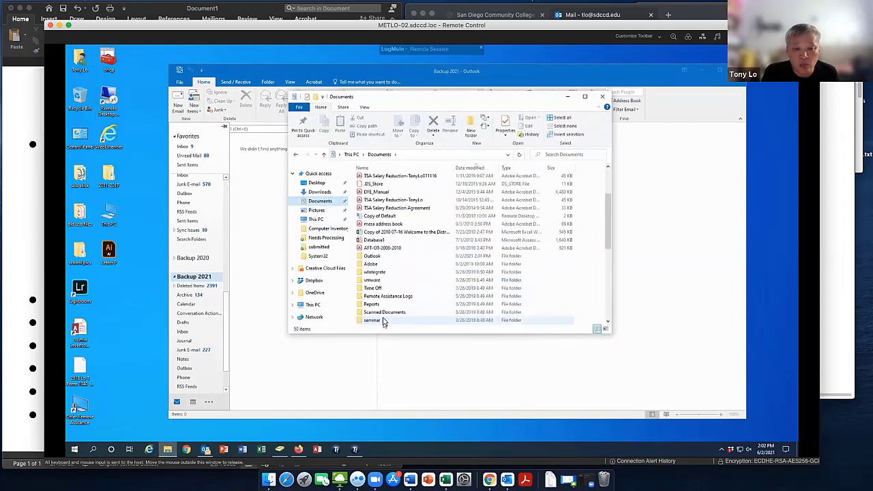
double_click(381, 257)
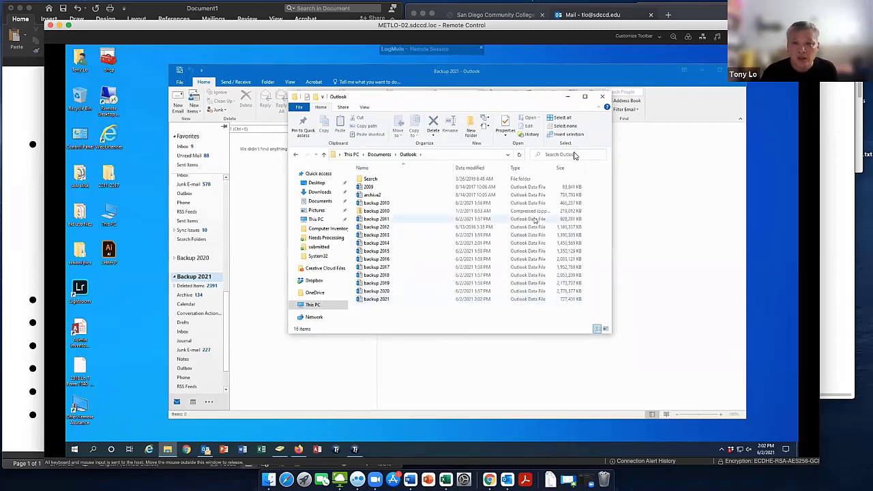
left_click(567, 97)
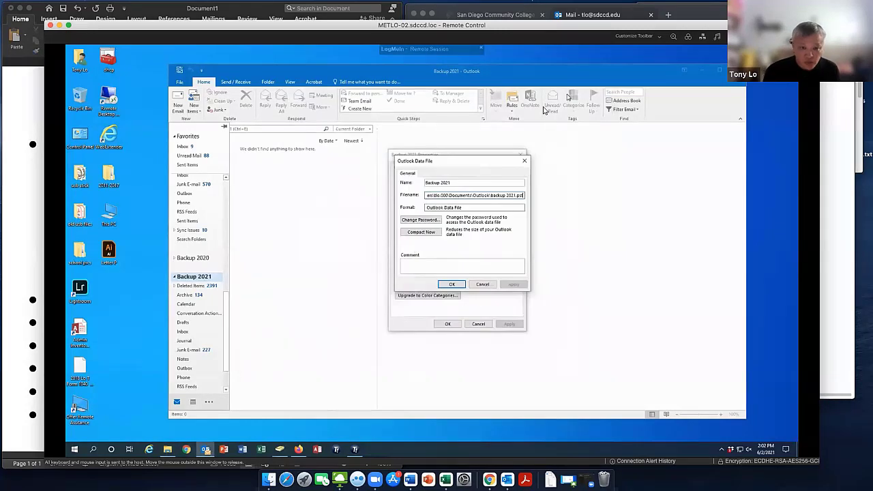
left_click(483, 284)
left_click(479, 324)
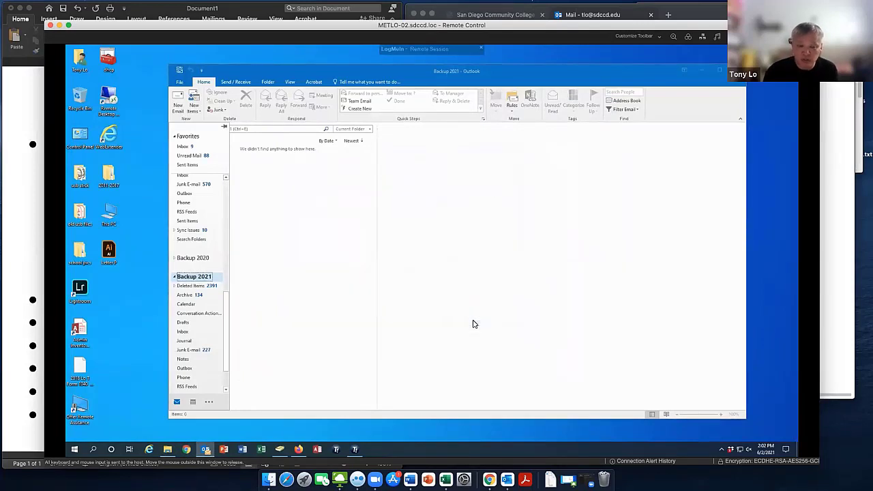
Close the Backup 2021 archive in Outlook and collapse the backup 2019 folders in the mail folder list.
right_click(205, 280)
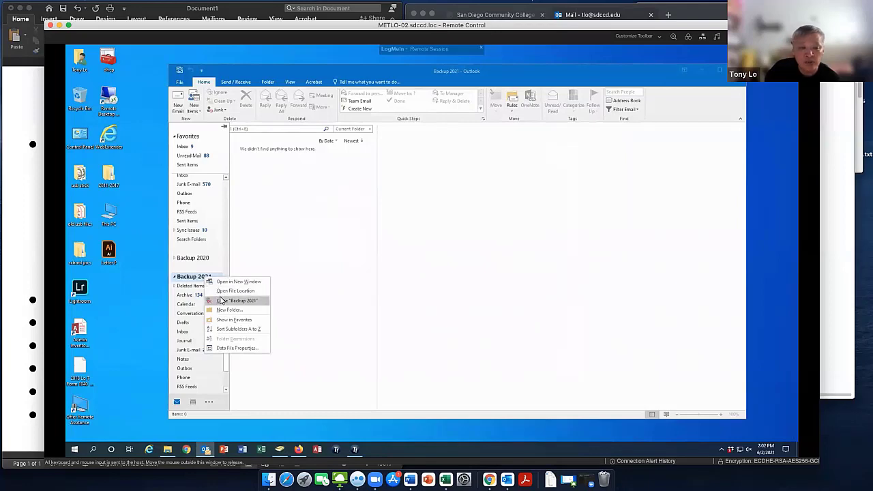
left_click(220, 300)
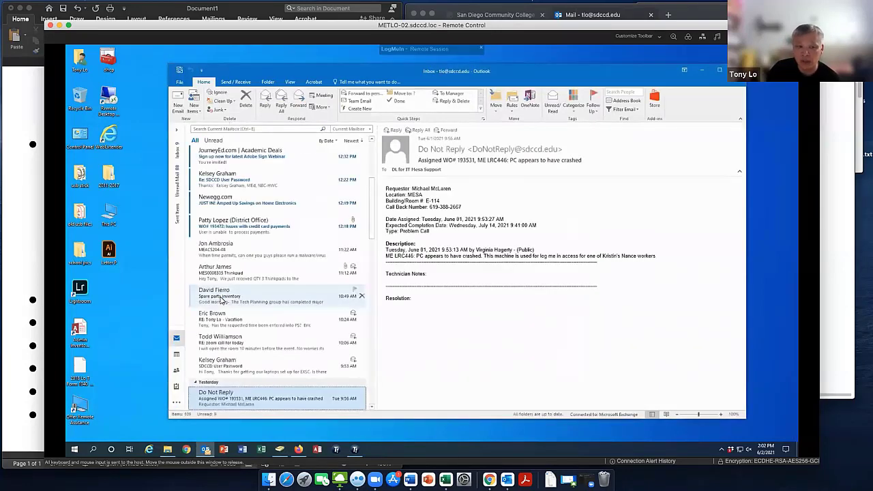
left_click(177, 133)
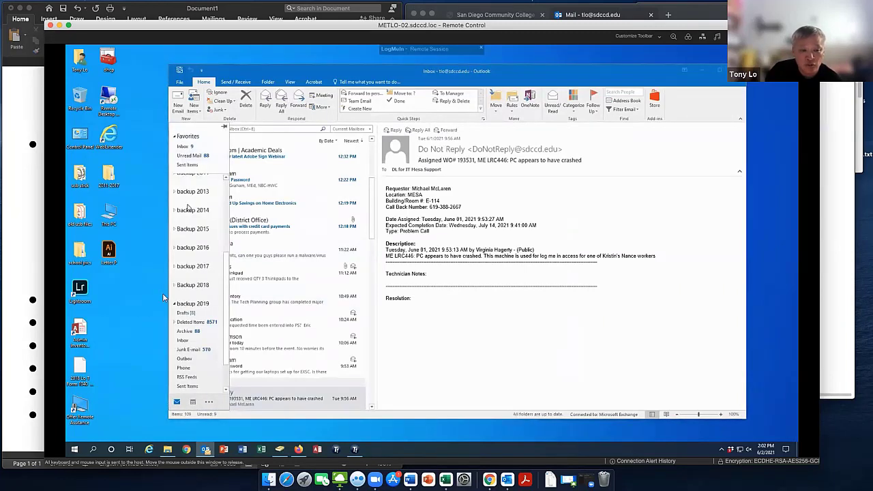
left_click(175, 305)
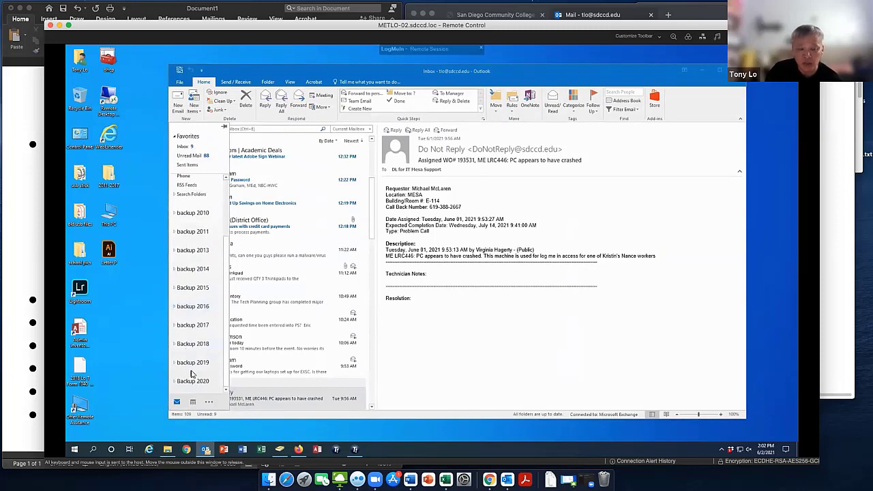
Switch to File Explorer and copy the backup 2021 data file from the open Outlook folder.
left_click(167, 450)
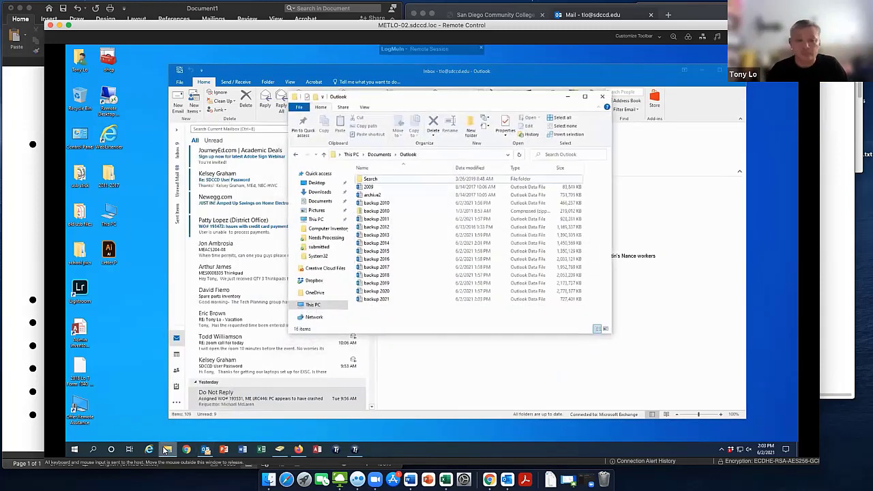
left_click(366, 302)
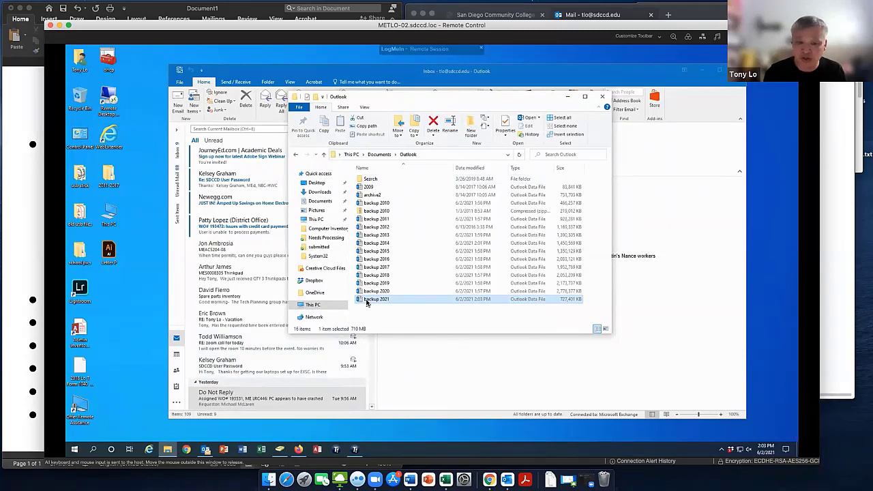
right_click(367, 302)
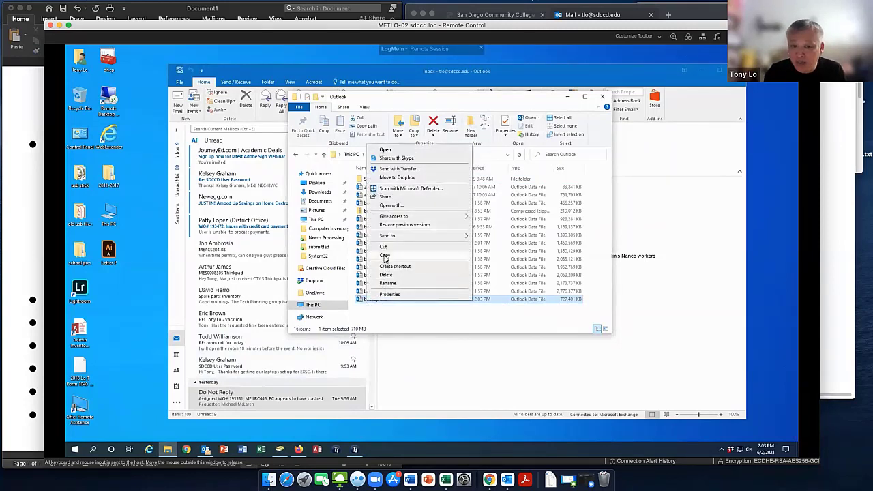
left_click(384, 257)
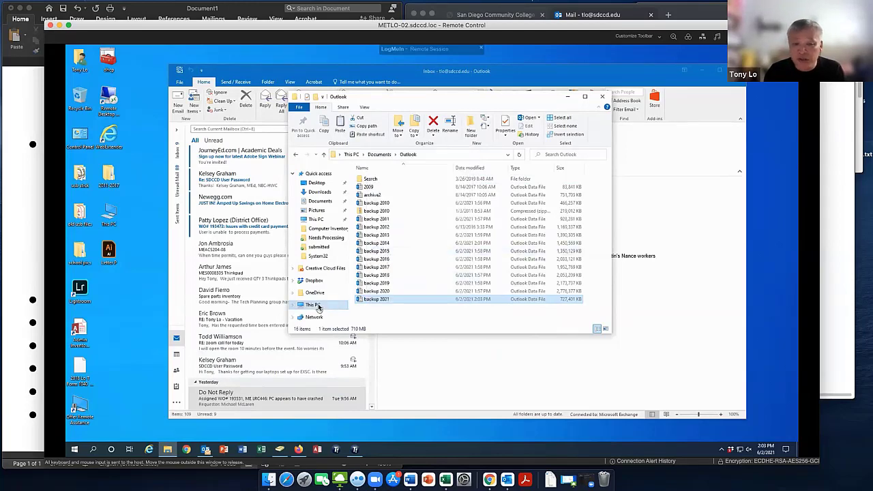
Try to paste the copied backup 2021 file into New folder on the personal network drive (H:).
left_click(316, 306)
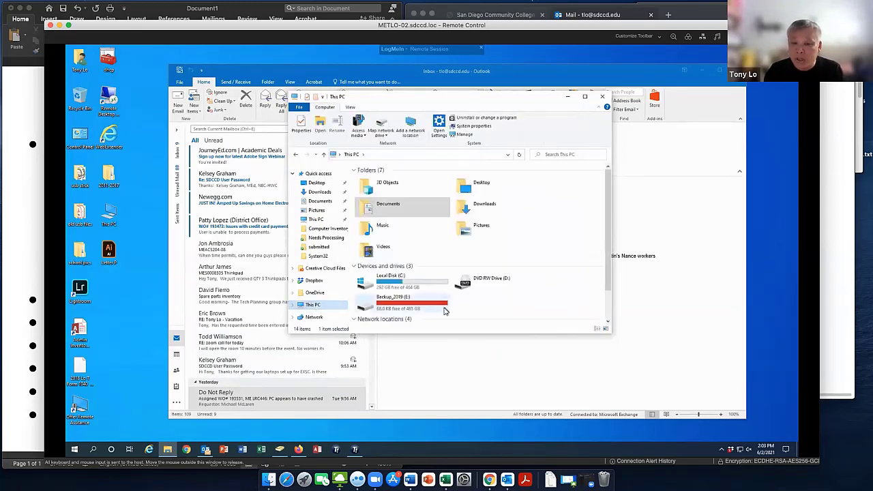
scroll(445, 311, "down", 1)
double_click(490, 298)
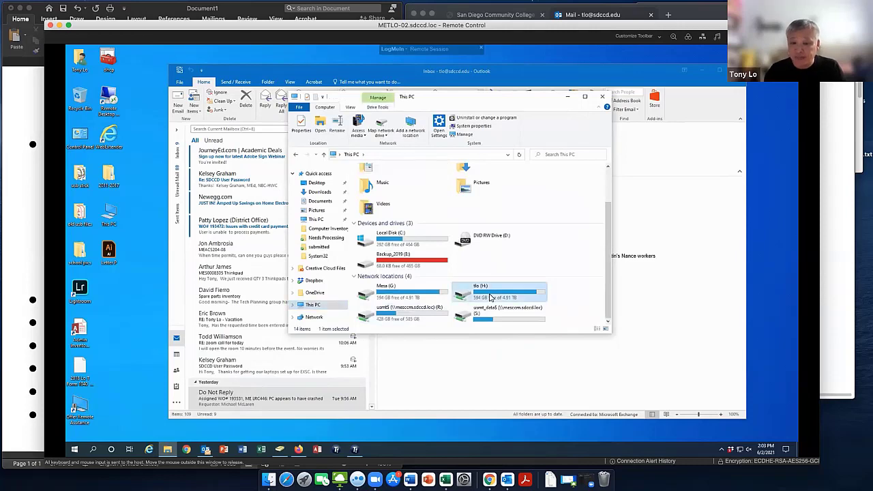
scroll(489, 298, "down", 20)
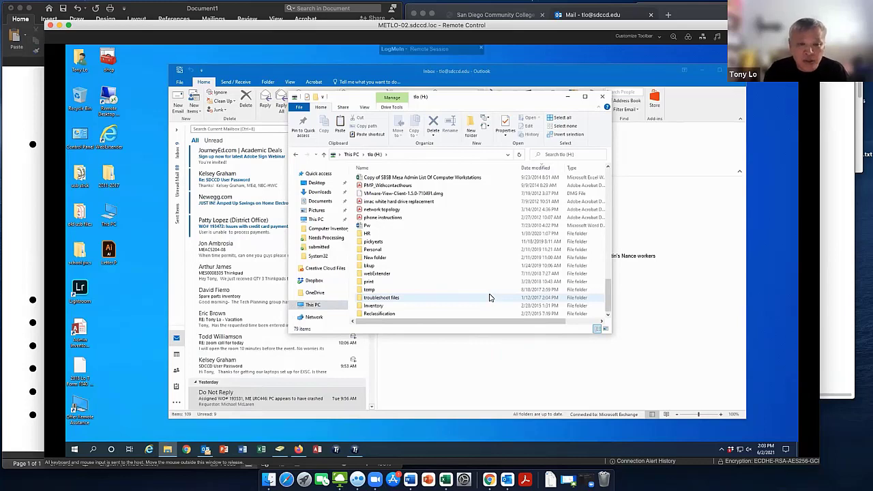
double_click(457, 260)
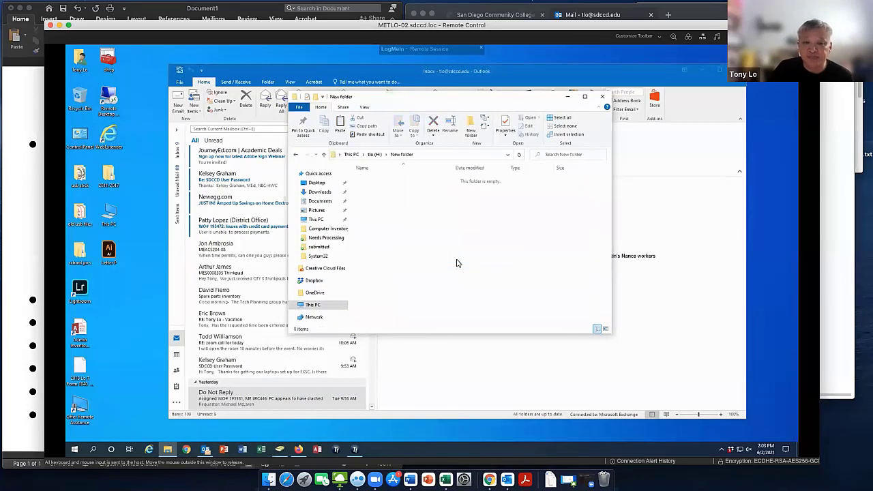
right_click(439, 230)
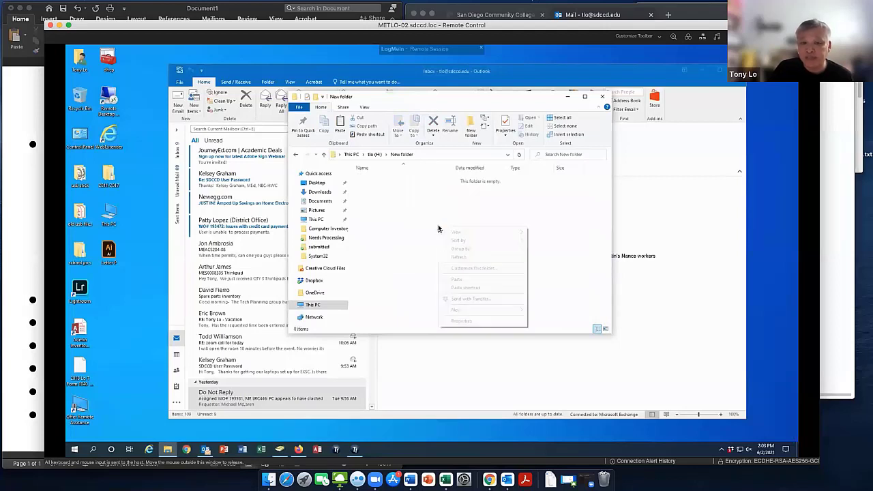
left_click(457, 280)
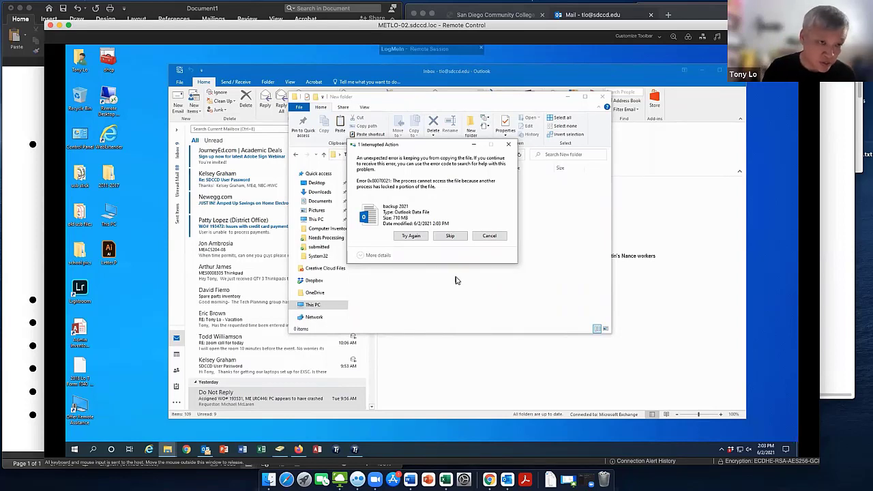
left_click(486, 236)
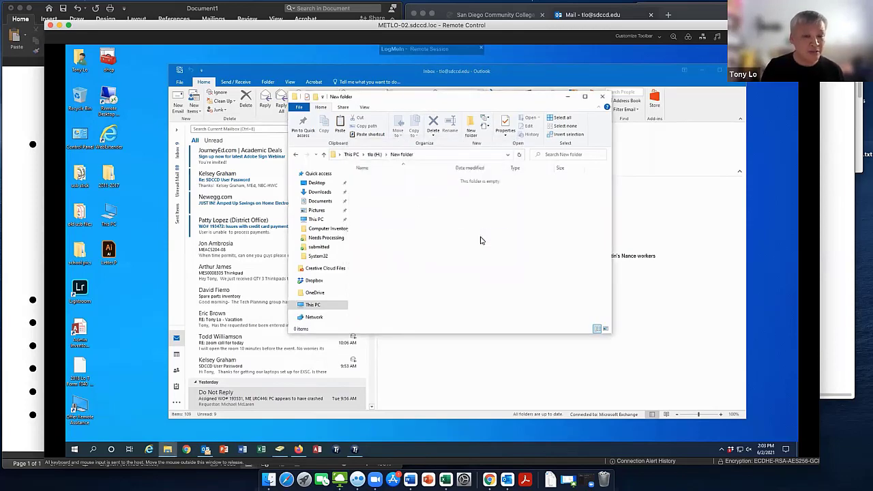
Close Outlook, and copy the backup 2021 data file from the Documents\Outlook folder in File Explorer.
left_click(669, 144)
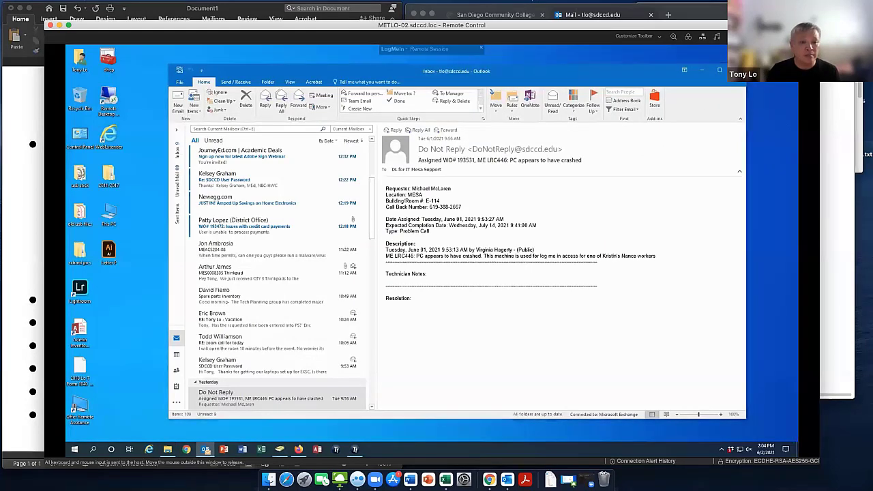
key("super+Down")
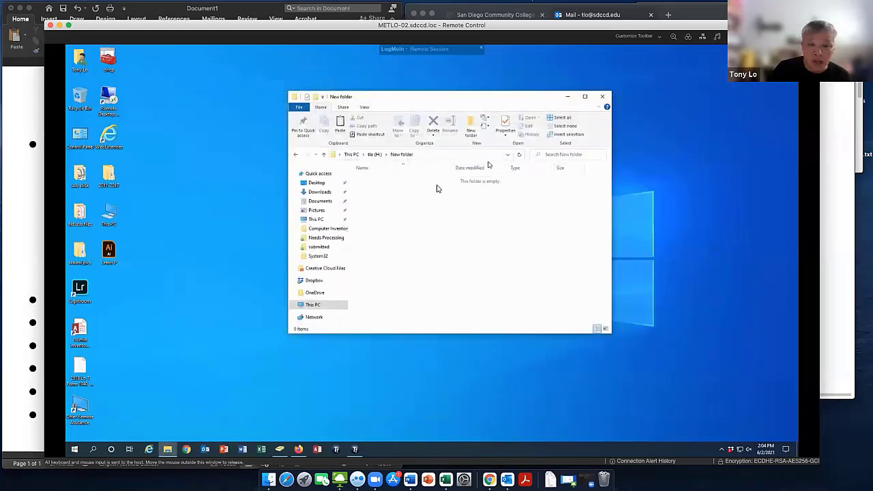
left_click(328, 202)
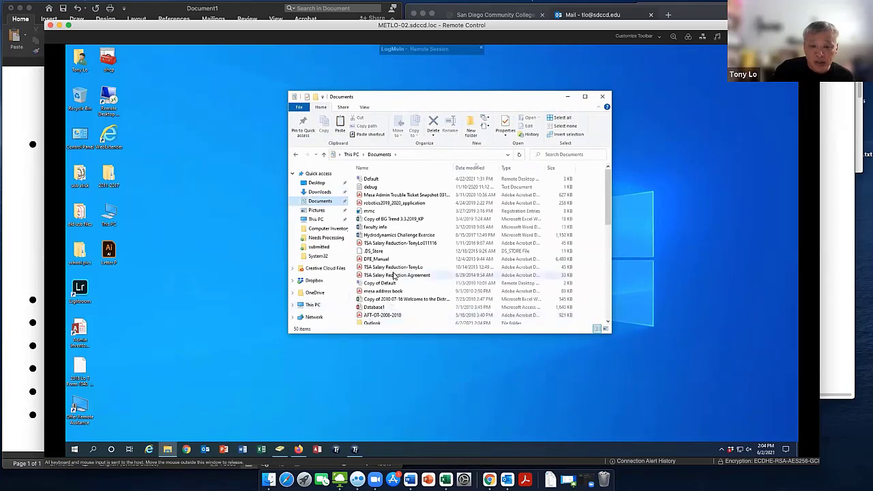
scroll(389, 277, "down", 6)
scroll(385, 198, "up", 2)
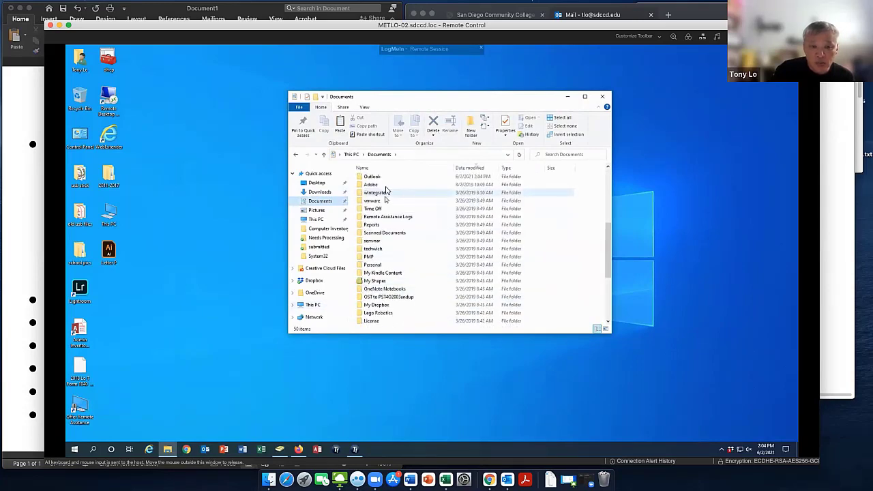
double_click(385, 179)
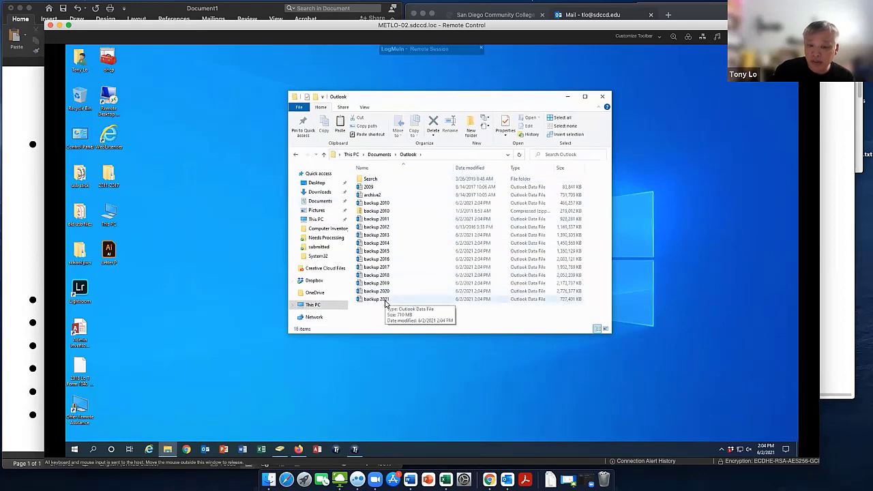
left_click(385, 303)
right_click(384, 303)
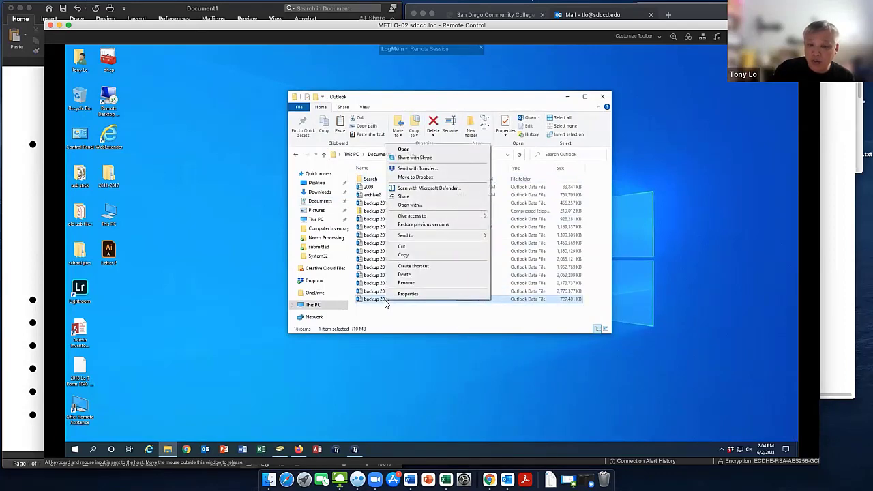
left_click(406, 258)
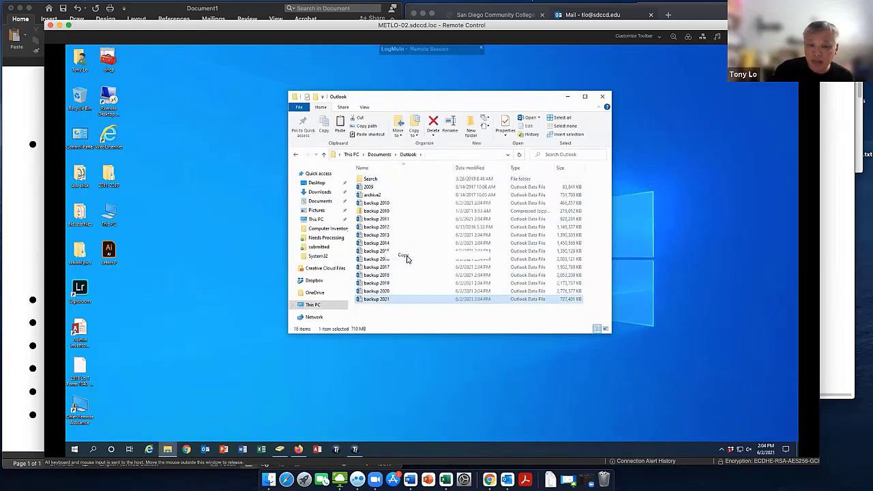
Paste the copied backup 2021 data file into the temp folder on the personal network drive (H:).
left_click(326, 306)
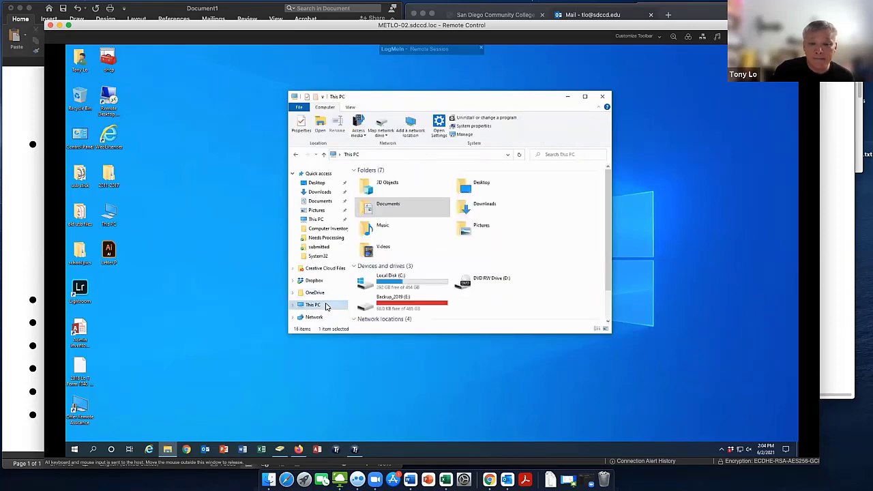
scroll(430, 284, "down", 2)
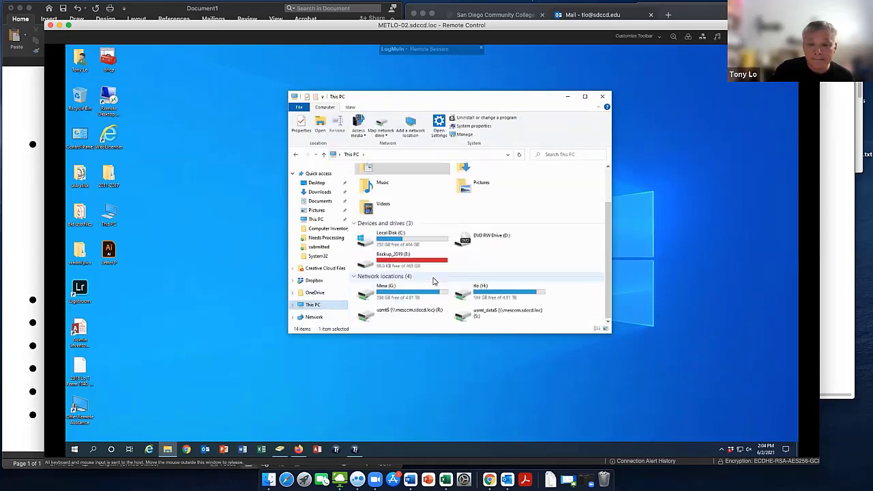
double_click(478, 292)
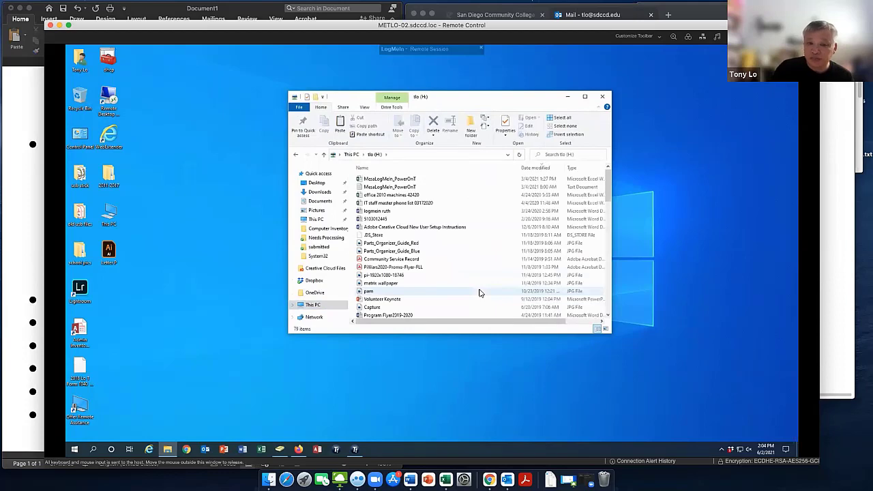
scroll(479, 292, "down", 6)
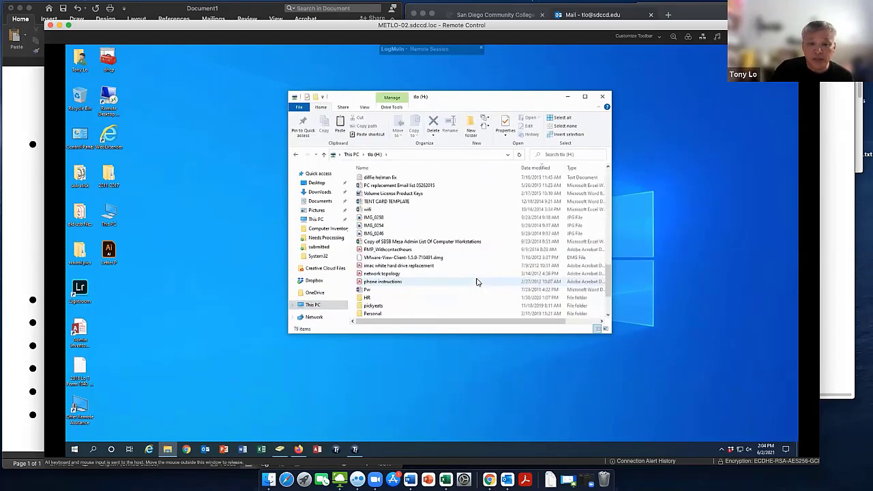
scroll(477, 282, "down", 3)
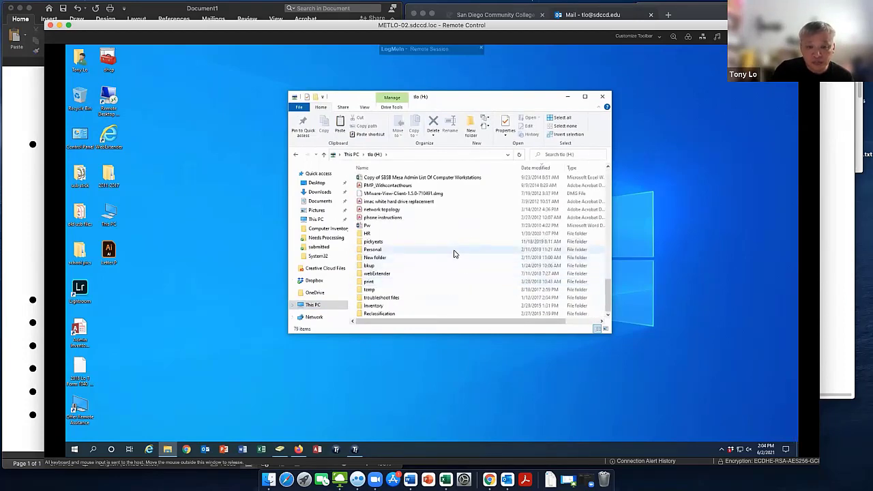
double_click(454, 250)
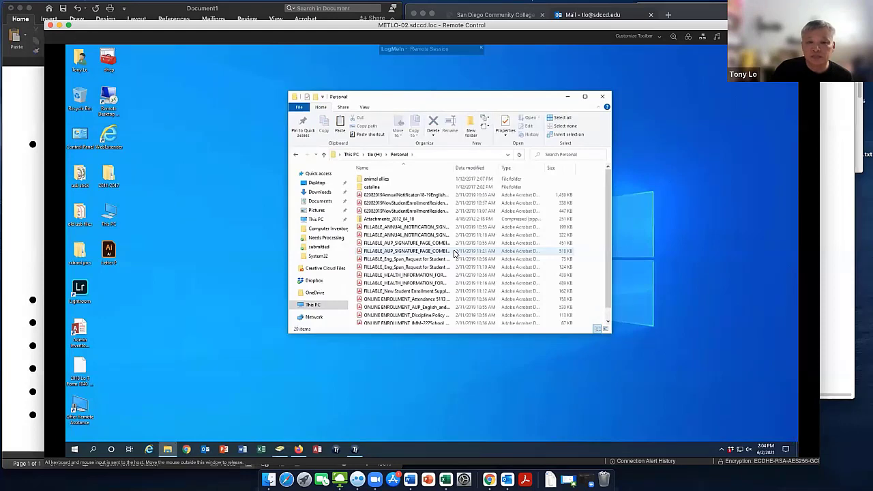
left_click(296, 155)
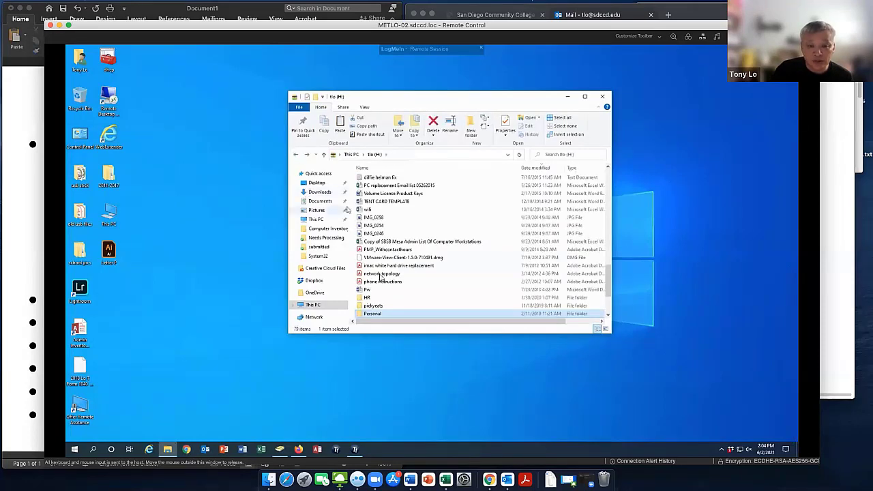
scroll(384, 292, "down", 3)
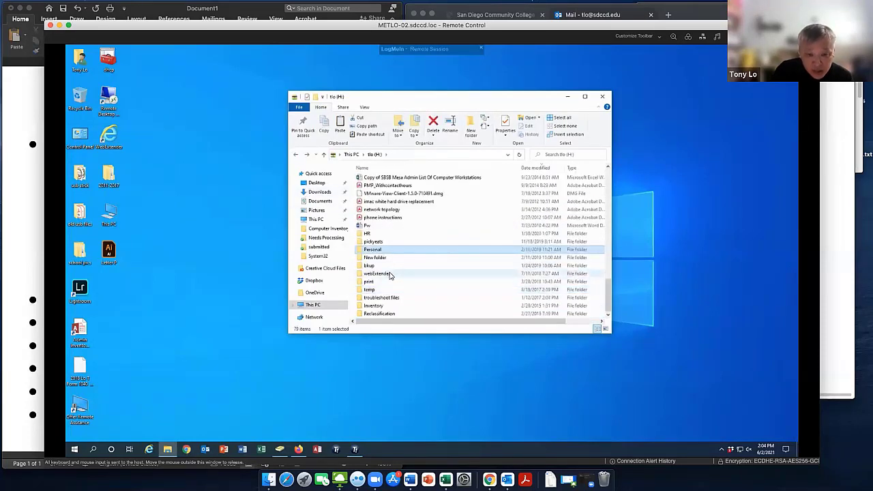
double_click(392, 291)
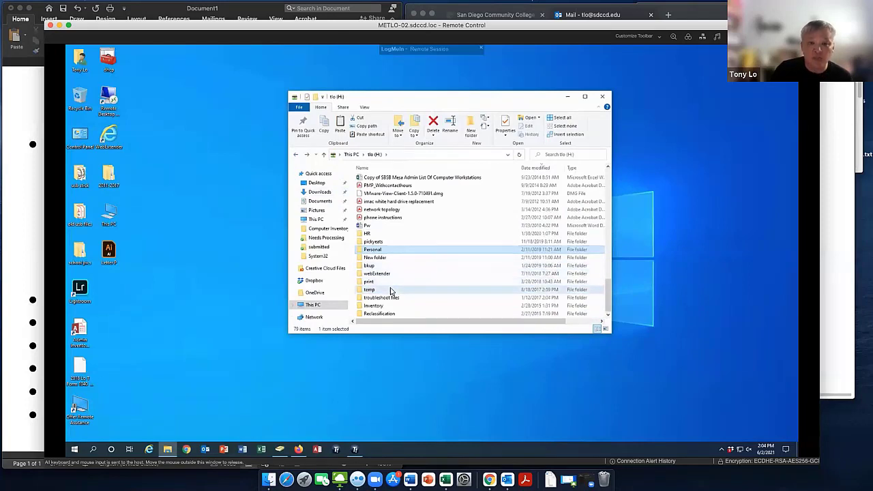
right_click(402, 272)
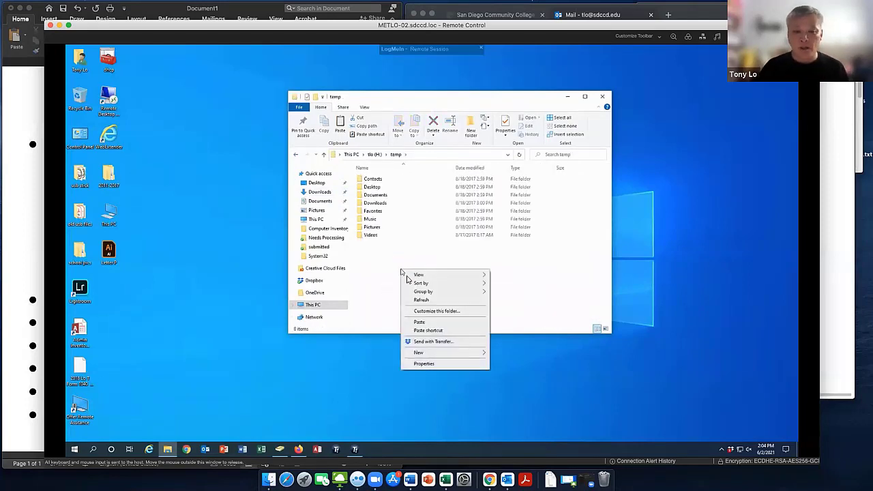
left_click(421, 322)
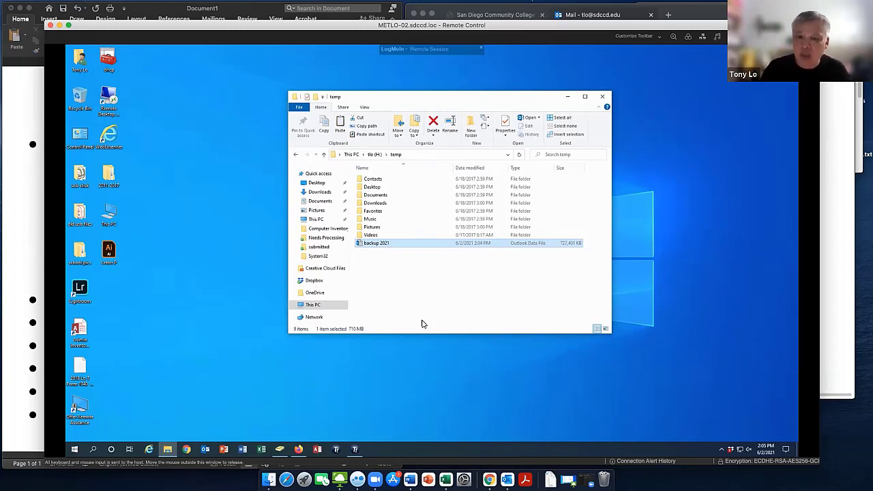
Close File Explorer, launch Outlook 2016 again, and look through the backup archives in the mail folder list.
left_click(605, 97)
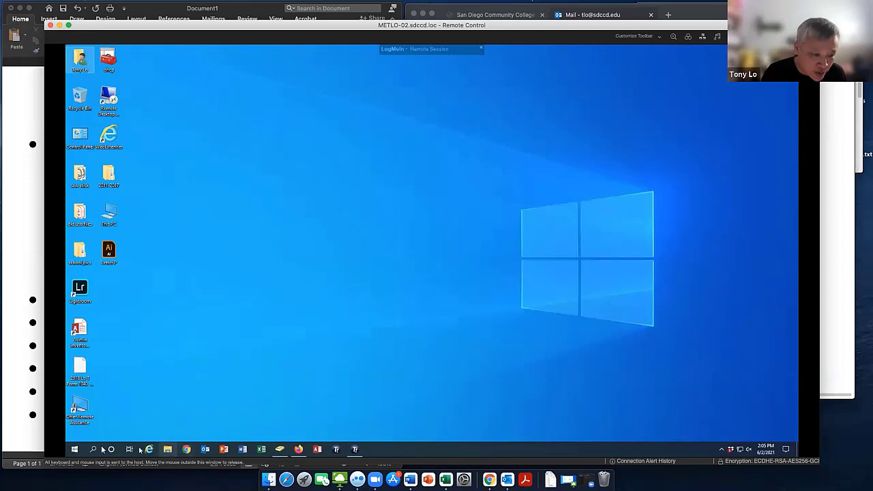
left_click(73, 450)
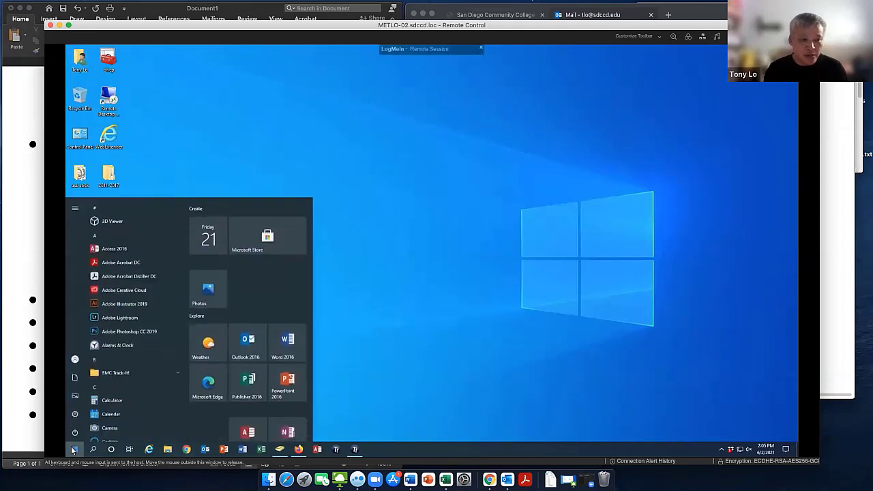
type("outlo")
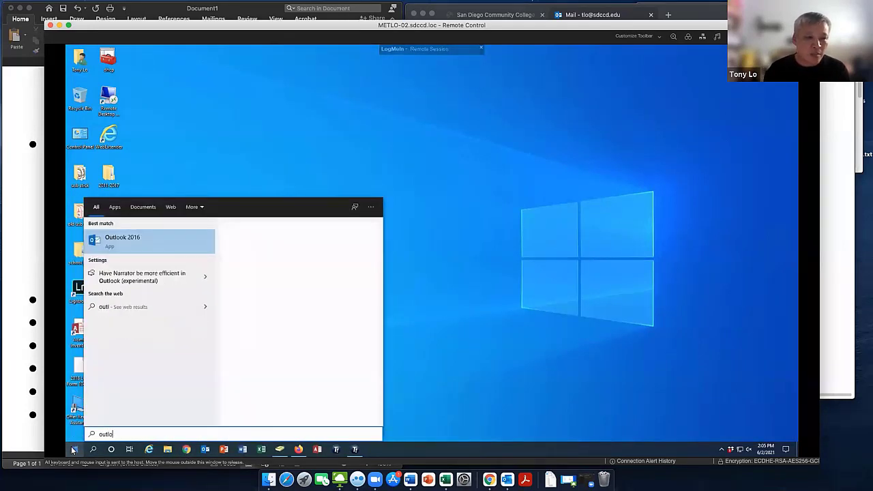
left_click(133, 250)
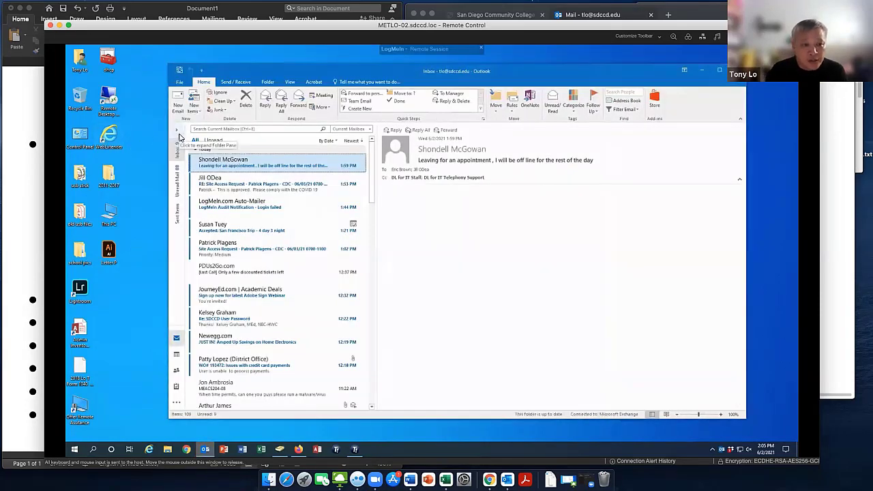
left_click(179, 137)
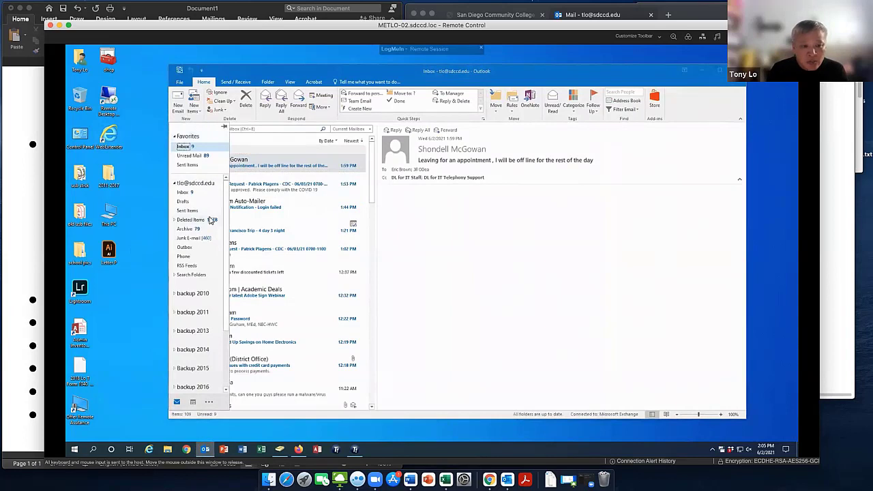
scroll(210, 220, "down", 3)
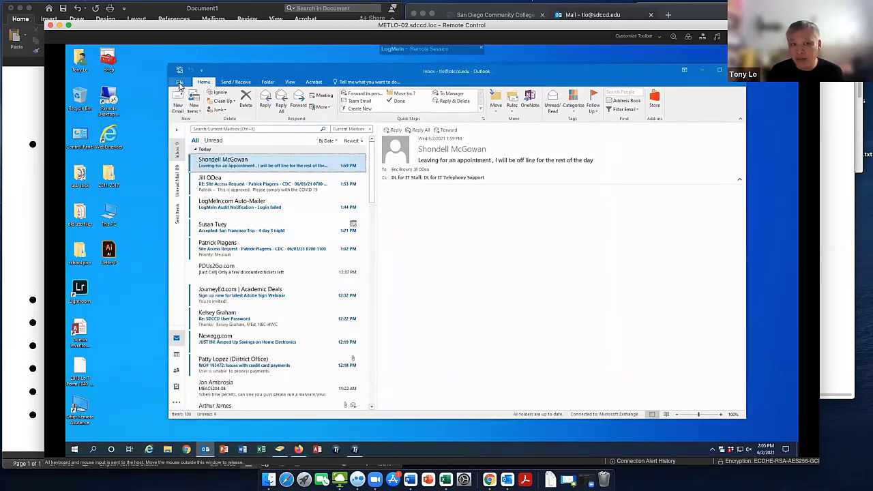
Start opening an Outlook data file and browse to the Documents\Outlook folder.
left_click(180, 82)
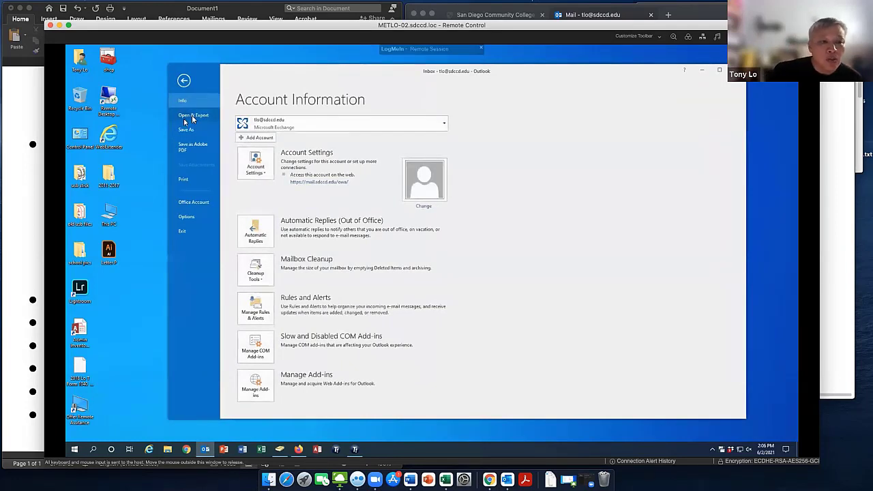
left_click(192, 116)
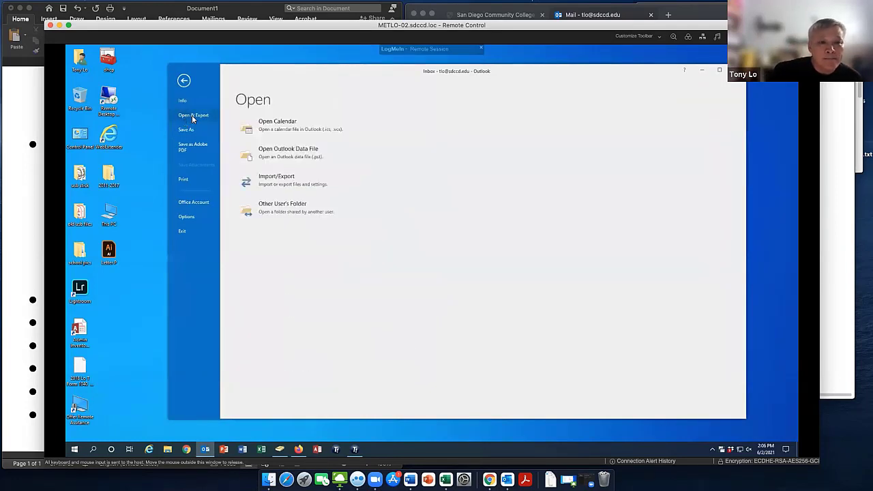
left_click(263, 152)
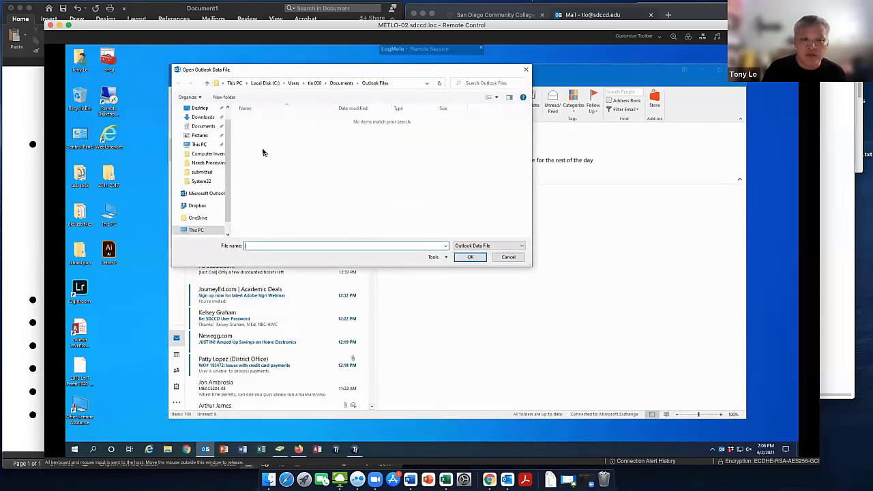
left_click(202, 127)
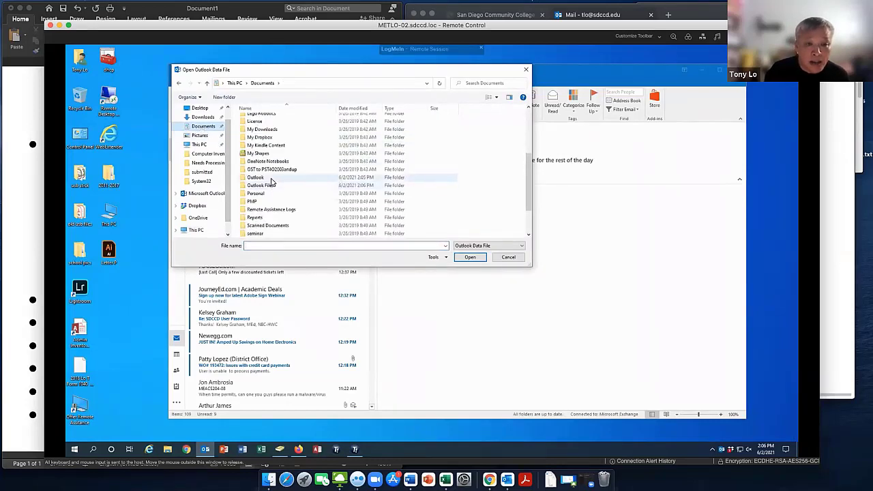
double_click(271, 179)
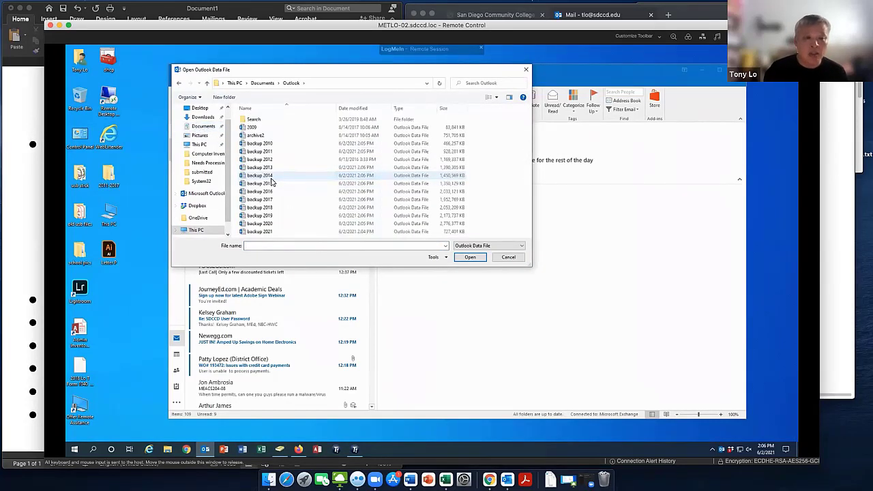
Browse to the temp folder on the personal network drive (H:) and open the backup 2021 data file from there.
scroll(228, 230, "down", 1)
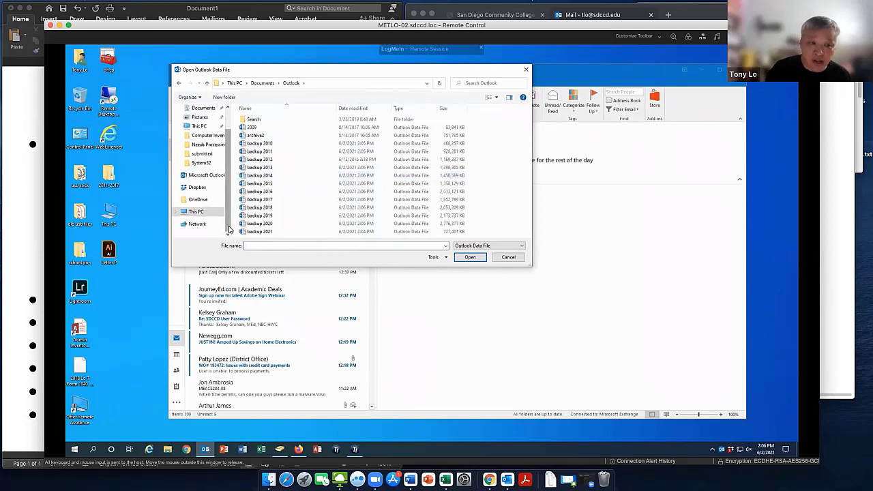
left_click(203, 215)
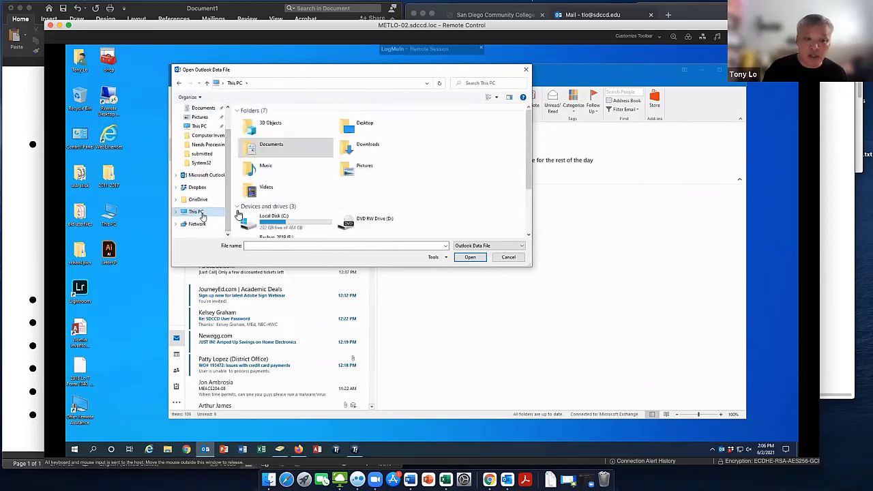
scroll(326, 207, "down", 1)
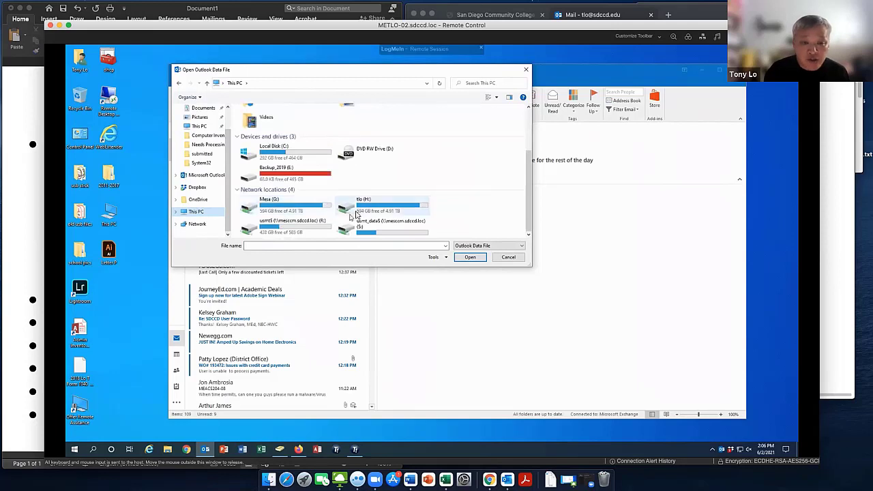
double_click(362, 208)
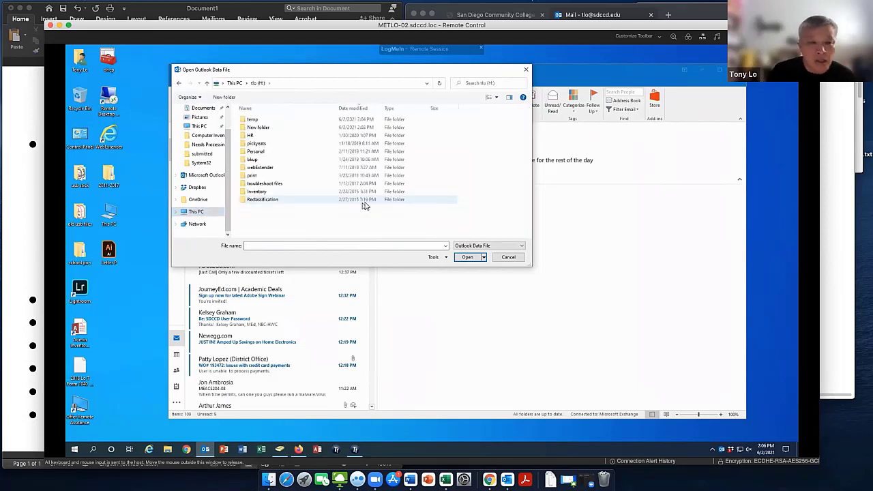
double_click(321, 161)
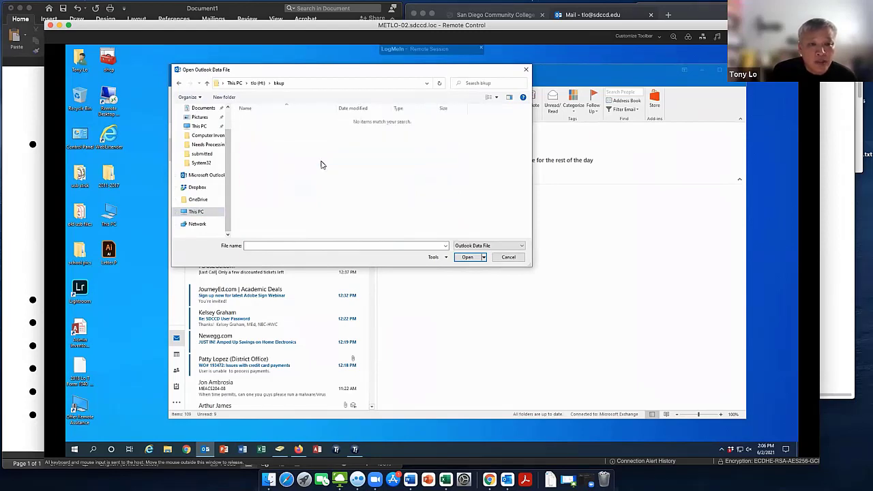
left_click(178, 86)
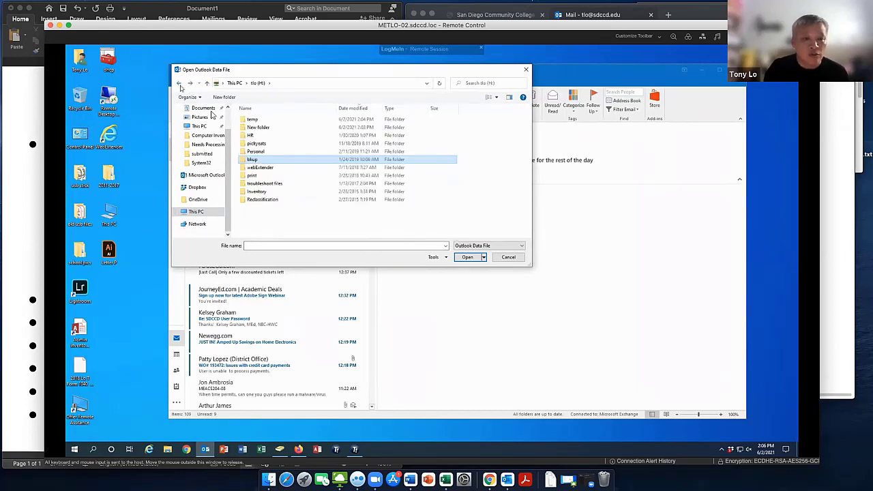
double_click(254, 152)
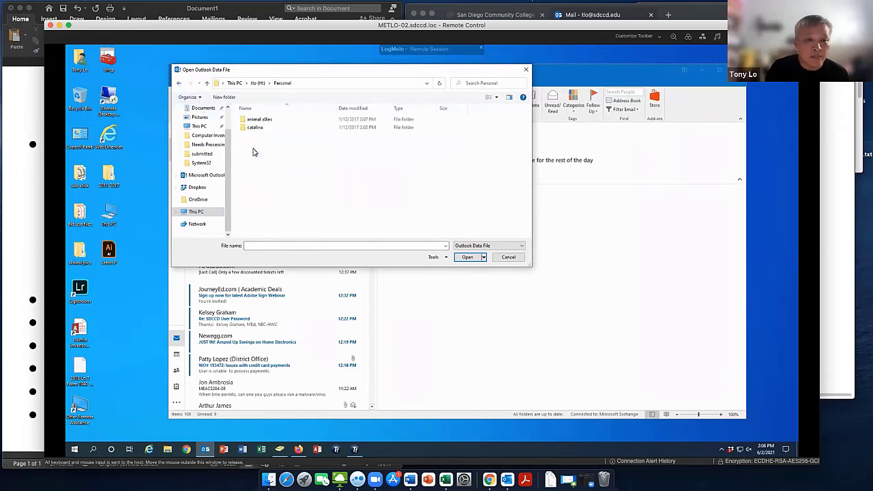
left_click(178, 85)
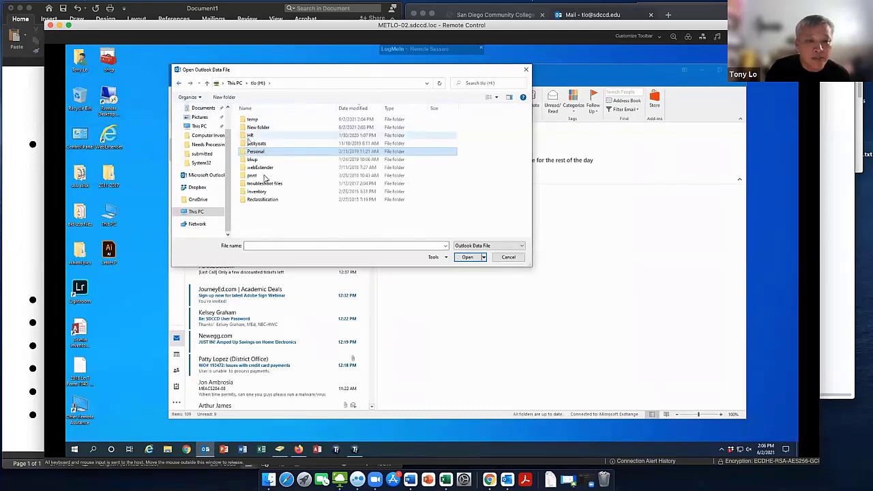
double_click(257, 120)
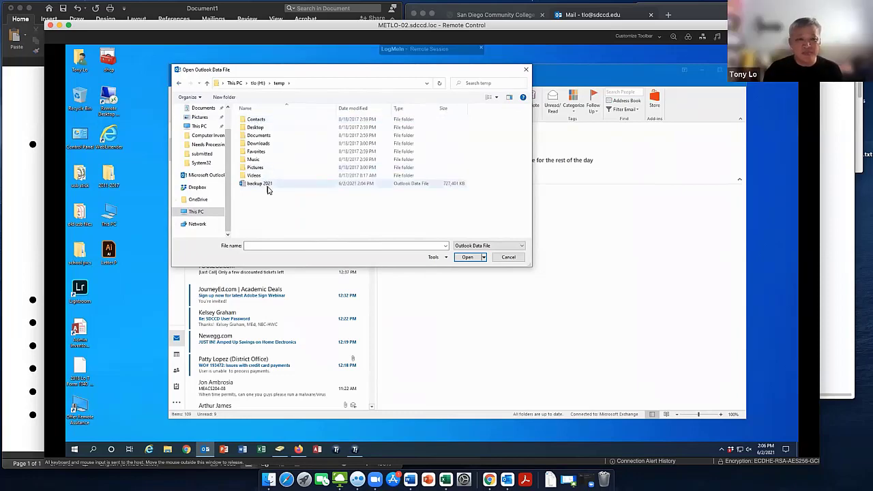
double_click(267, 186)
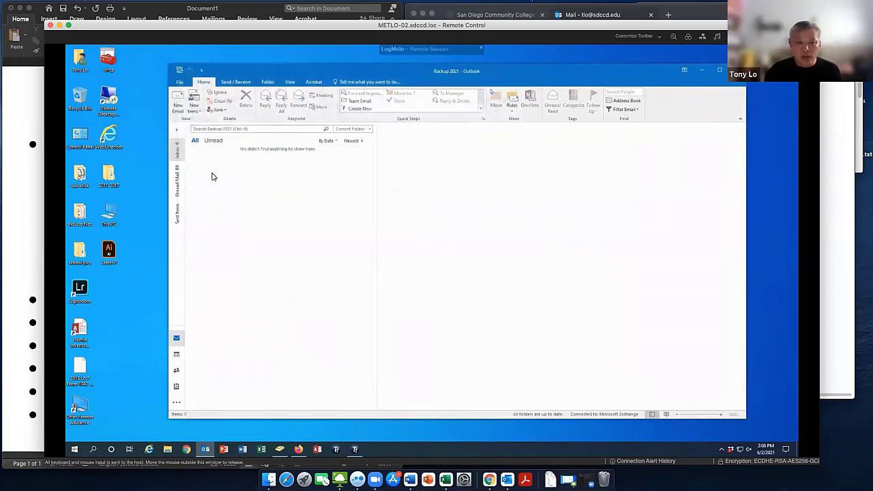
Check the file path of the Backup 2021 archive in its advanced data file properties, then close the properties without changes.
left_click(176, 129)
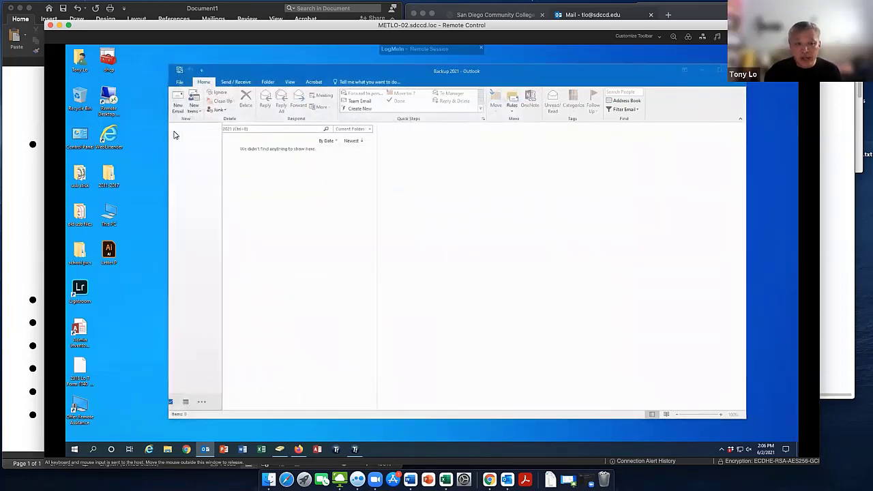
scroll(194, 196, "down", 2)
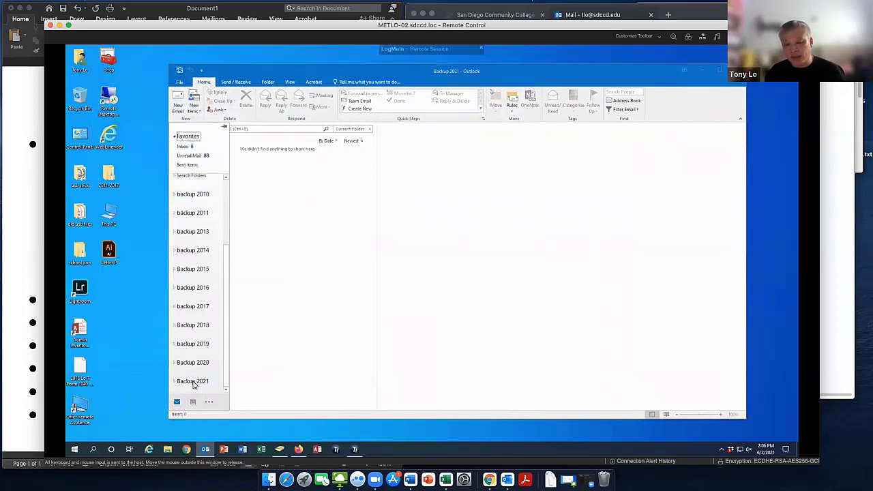
right_click(193, 383)
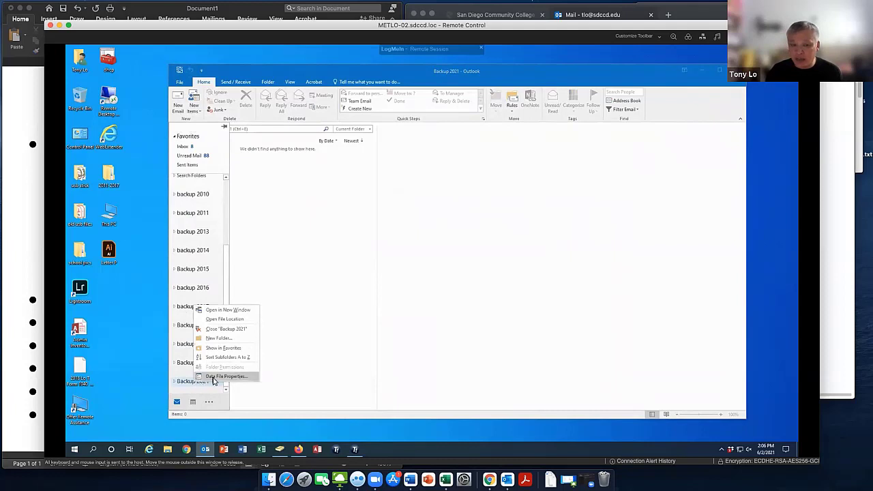
left_click(217, 376)
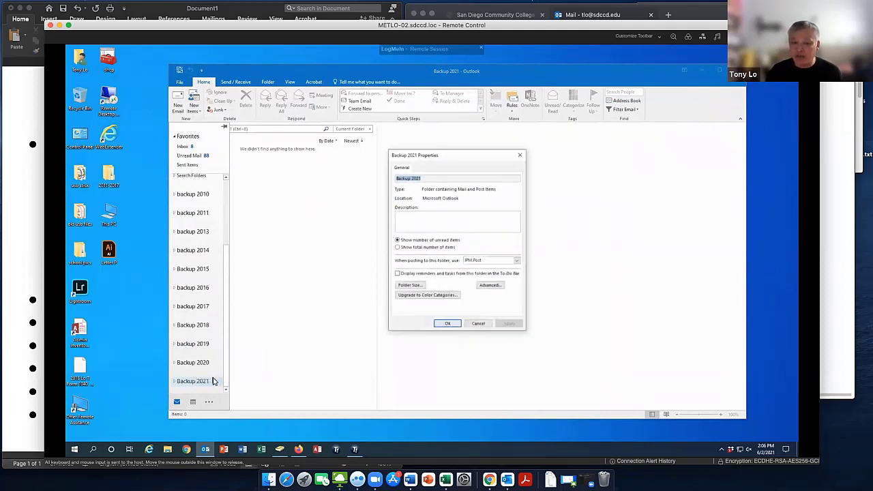
left_click(489, 286)
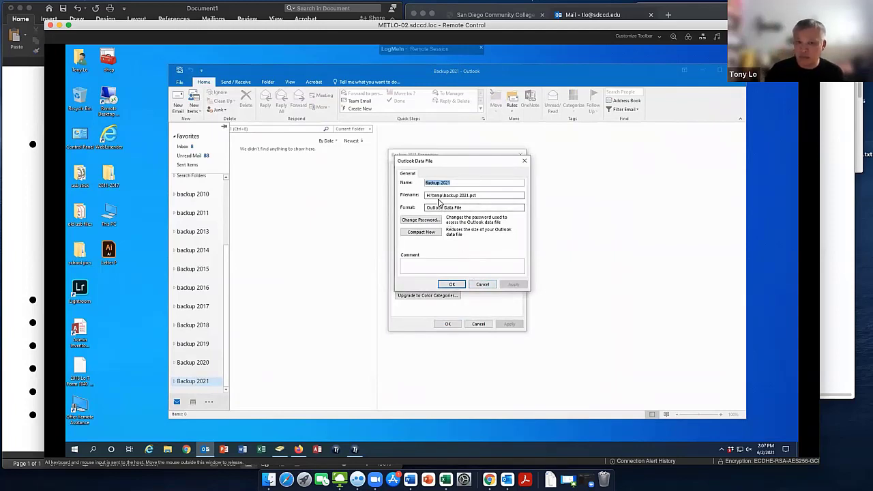
left_click(482, 286)
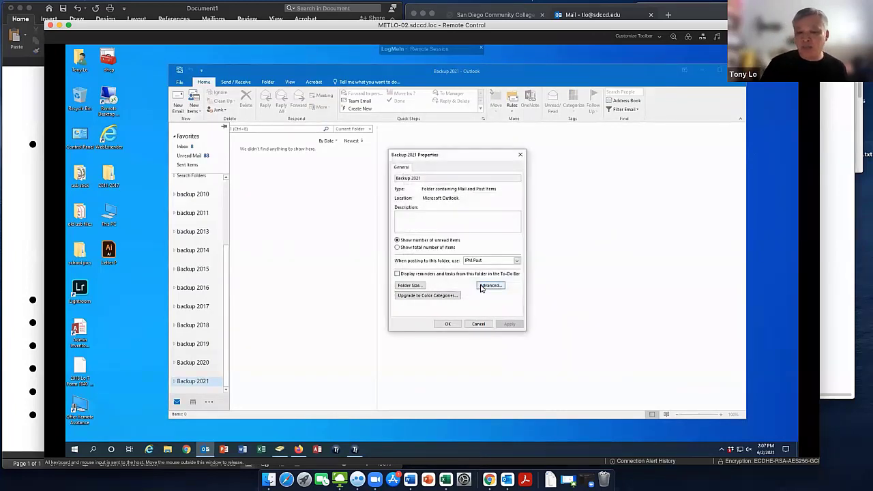
left_click(478, 324)
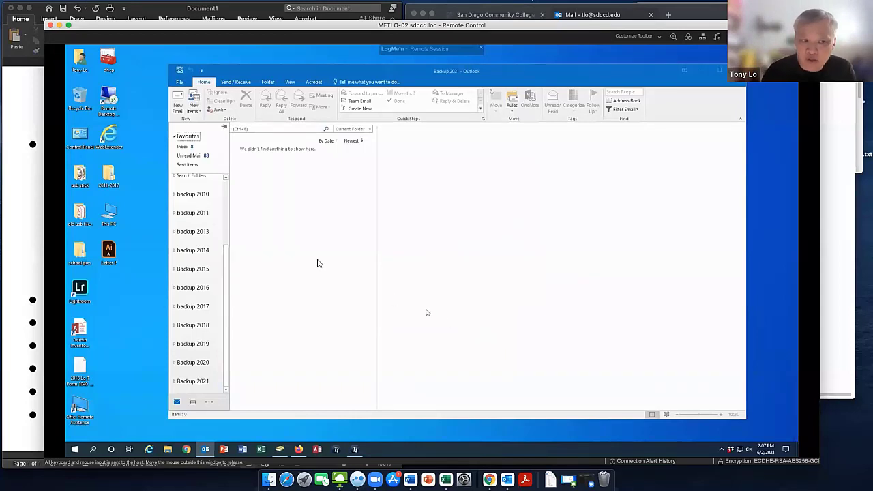
Return to the main mailbox's Inbox and switch to the Word document with the session outline.
scroll(227, 201, "up", 2)
scroll(228, 201, "up", 1)
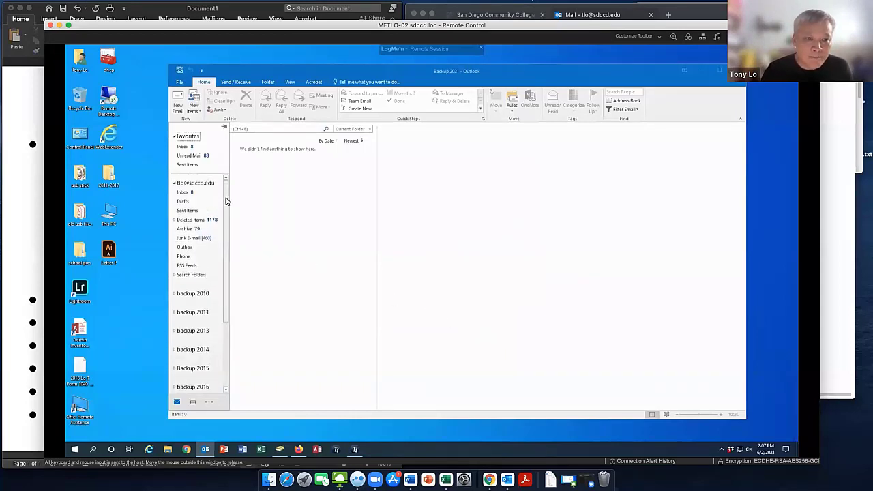
left_click(194, 196)
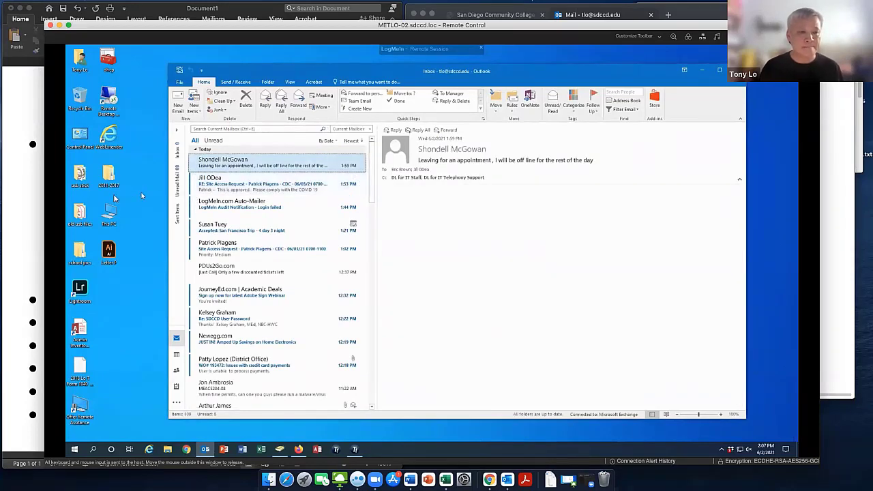
left_click(37, 195)
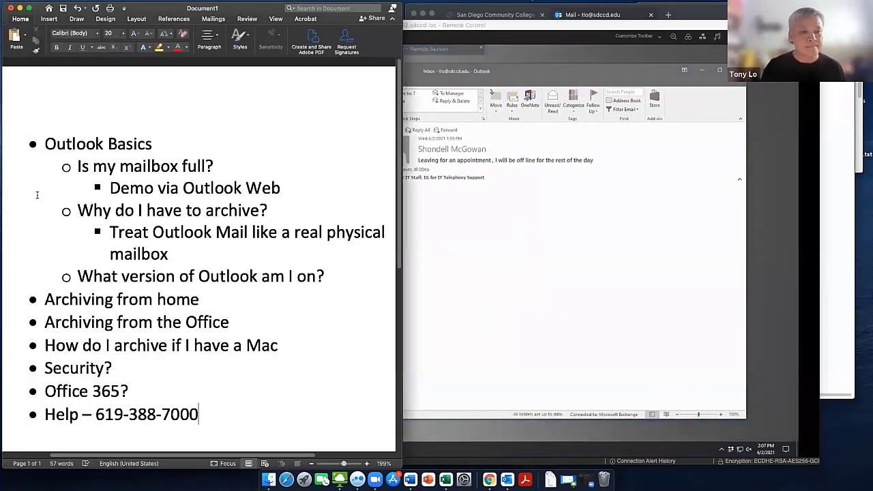
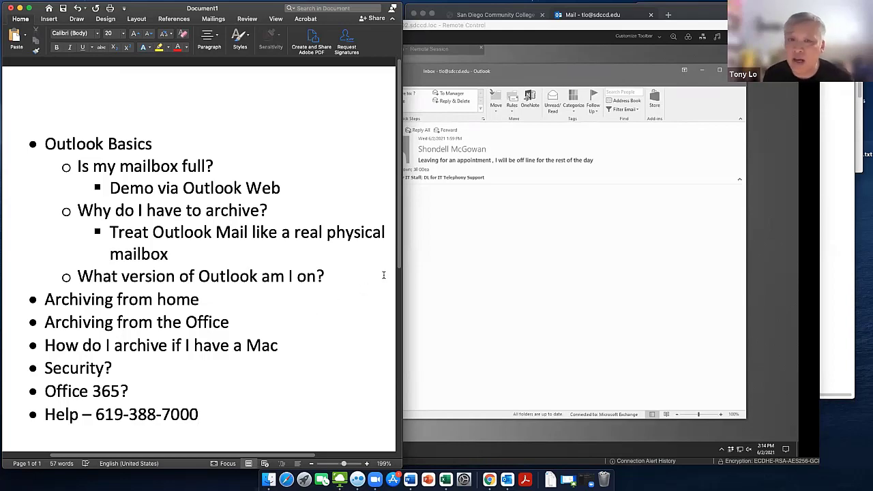
Minimize the remote control session and the LogMeIn Client window, and bring the webmail browser window to the front.
left_click(558, 219)
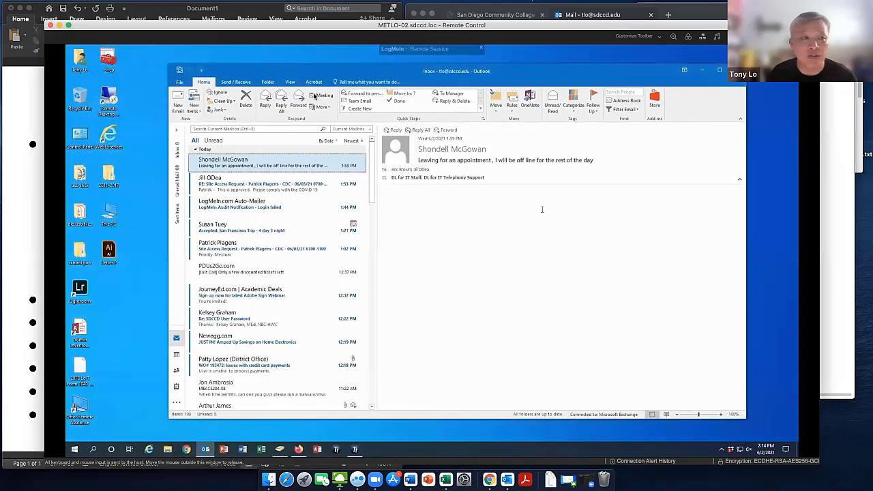
left_click(59, 25)
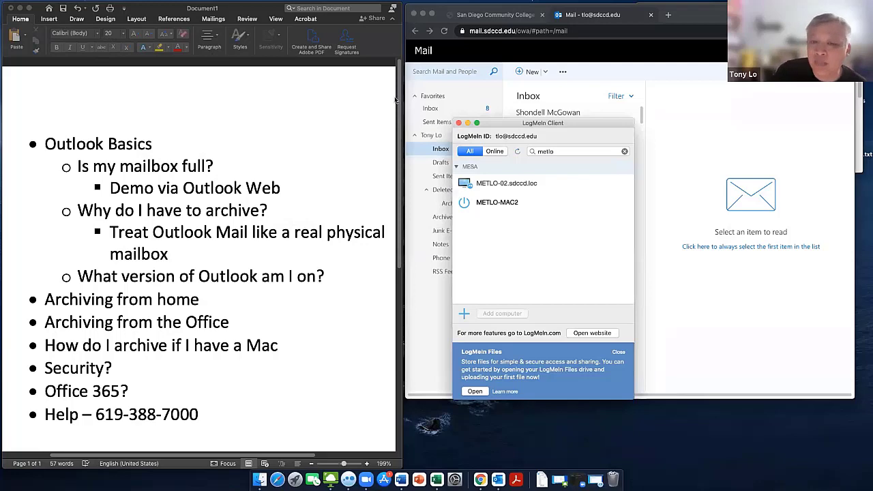
left_click(467, 123)
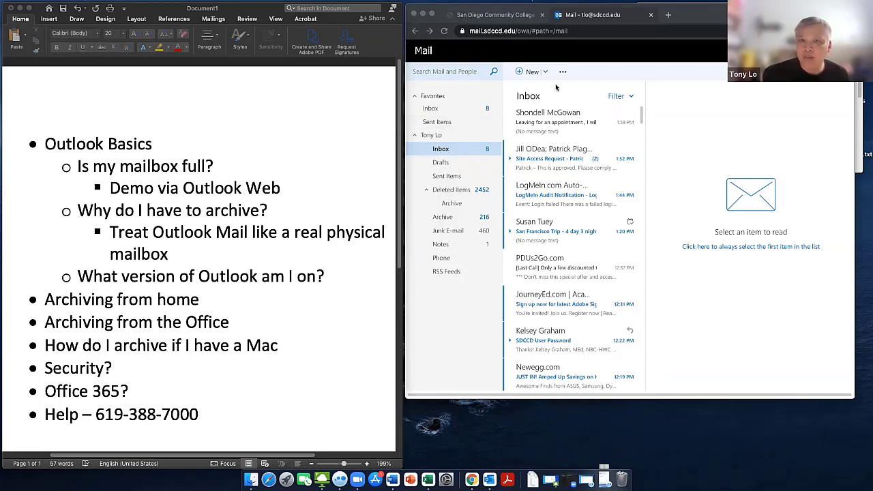
left_click(584, 57)
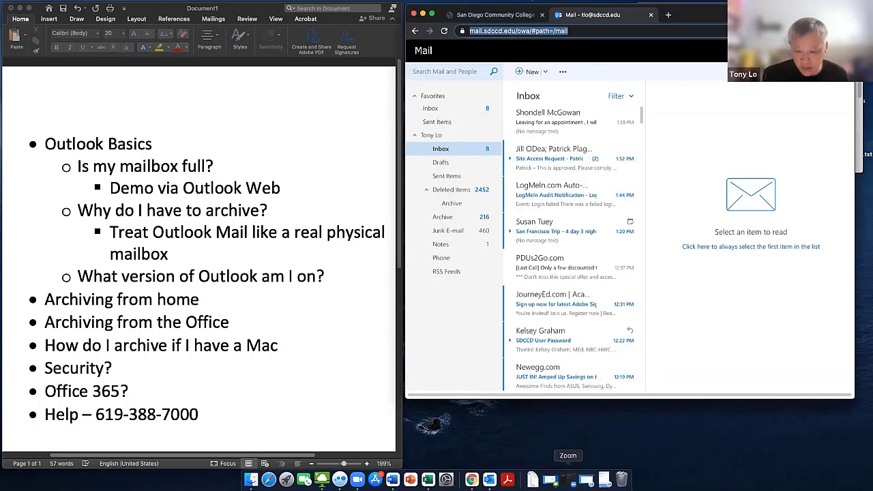
Switch to the other Chrome window, show the Office 365 Education plan comparison in full screen, and look over the plans.
right_click(567, 480)
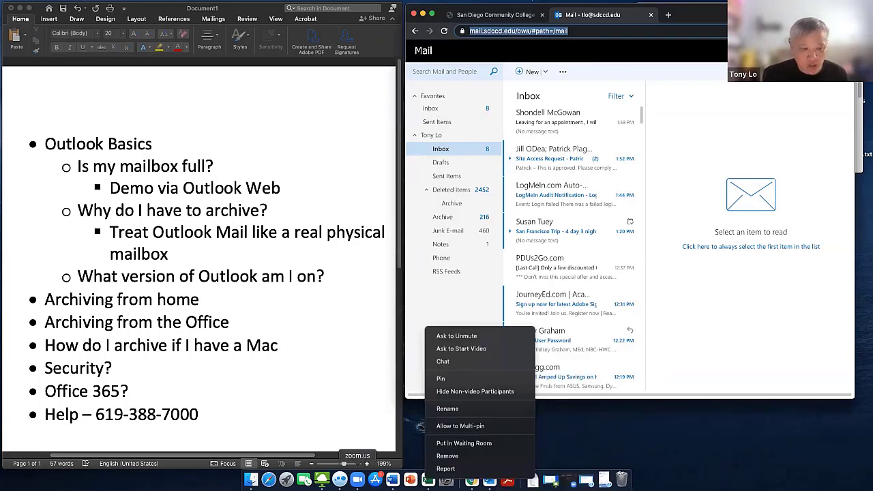
left_click(179, 419)
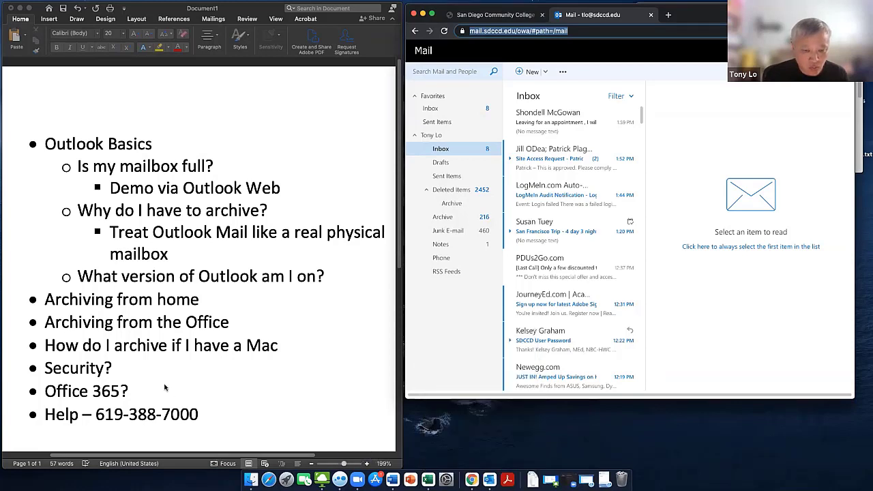
right_click(472, 480)
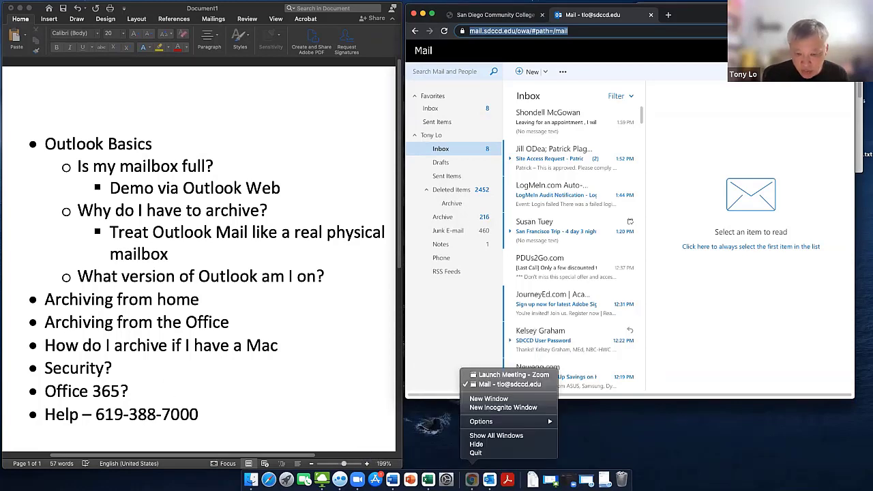
left_click(505, 375)
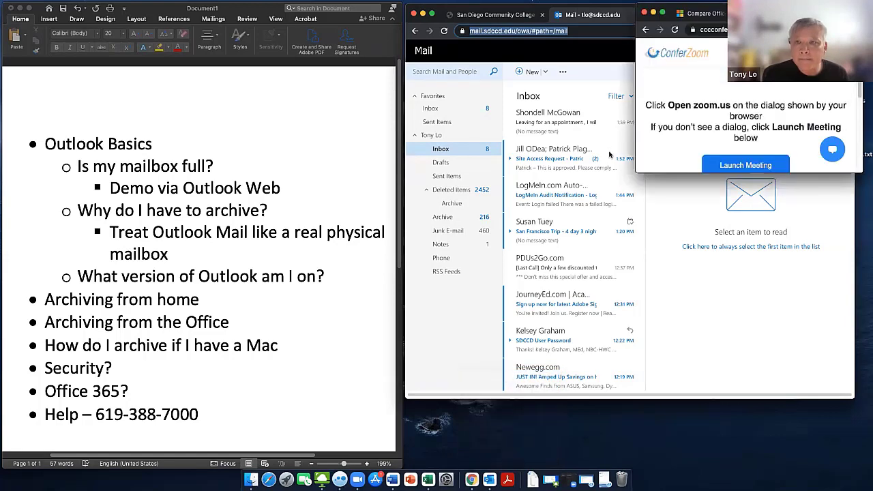
left_click(683, 15)
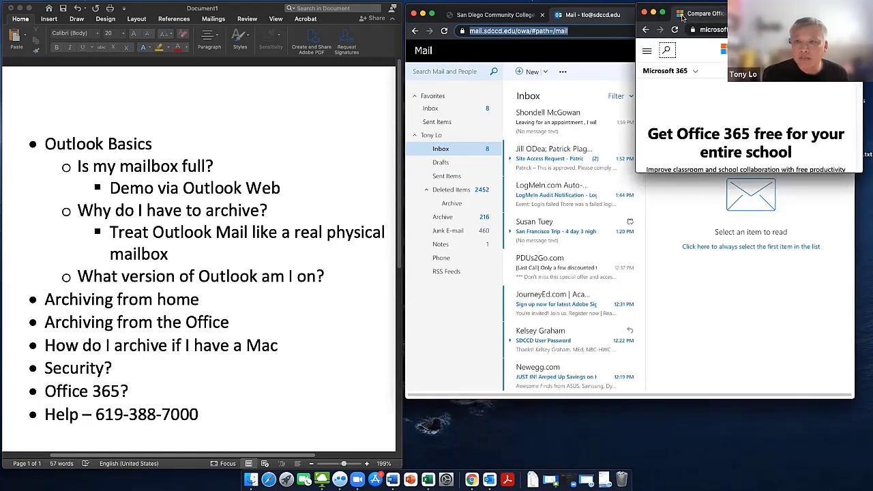
left_click(662, 13)
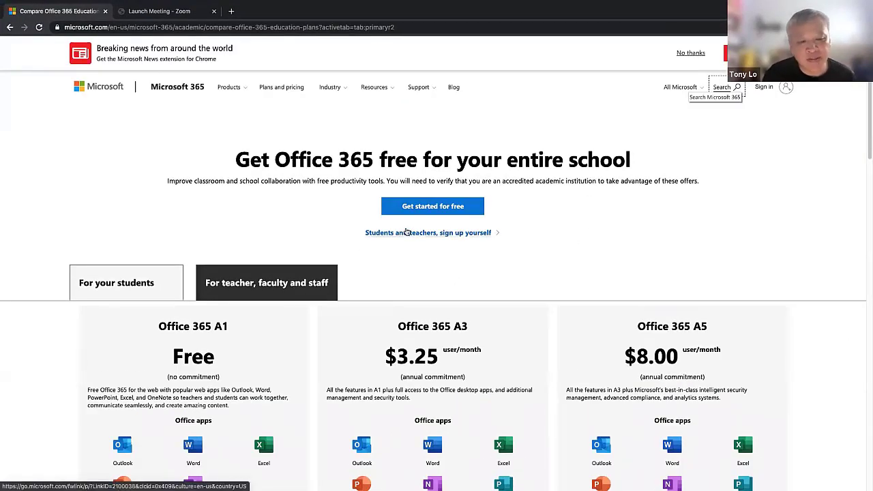
scroll(407, 233, "down", 3)
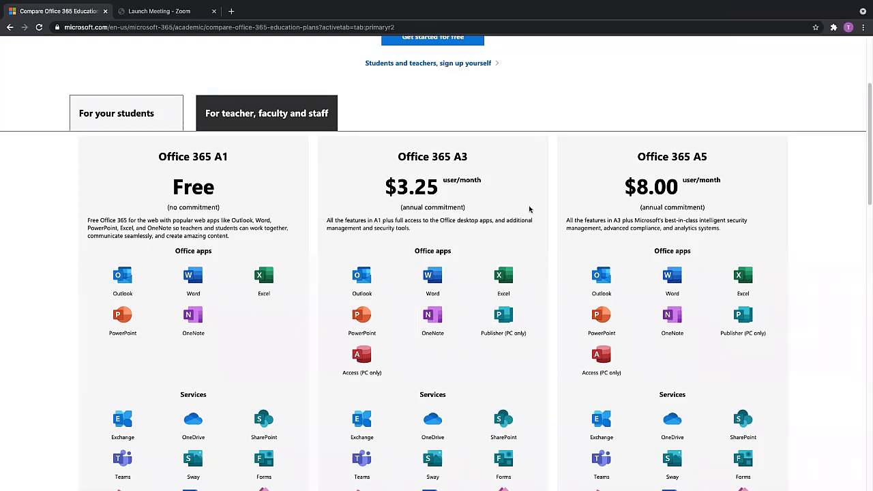
Search the web for "login office 365".
left_click(621, 31)
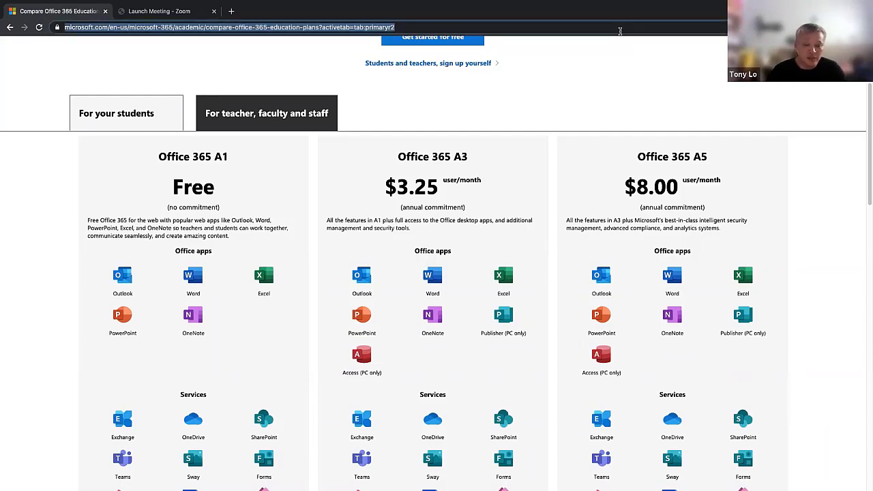
type("login")
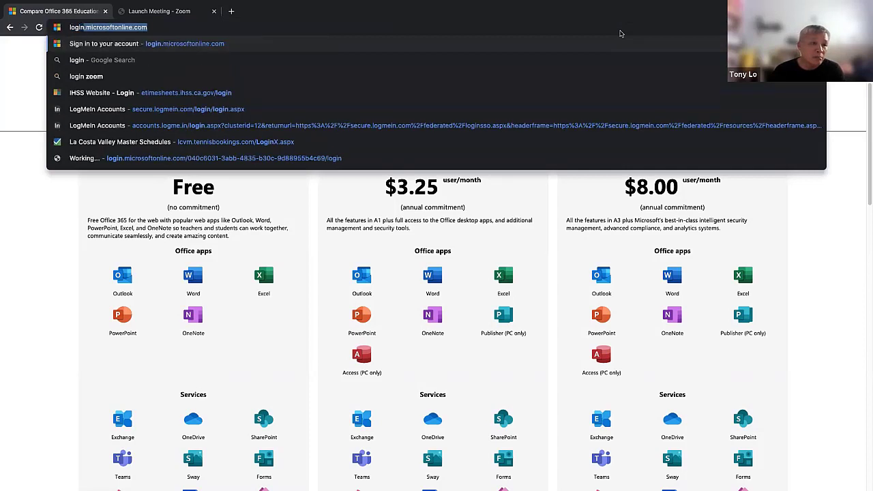
type(" office ")
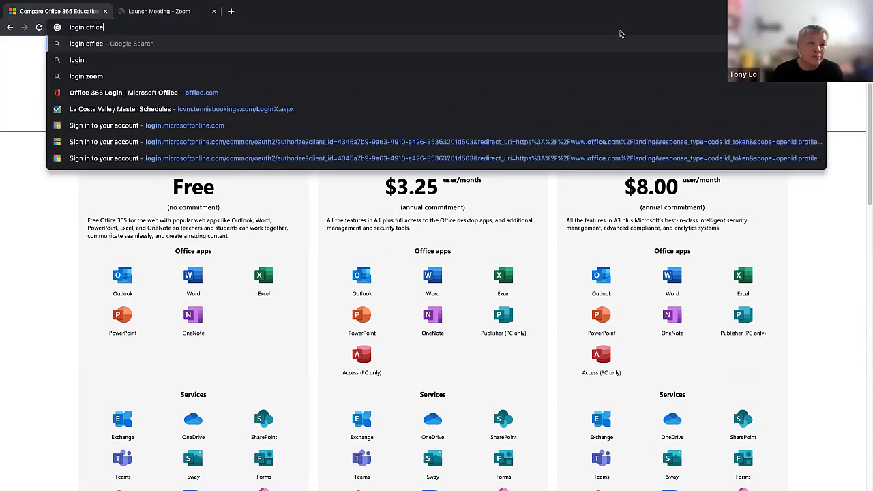
type("365")
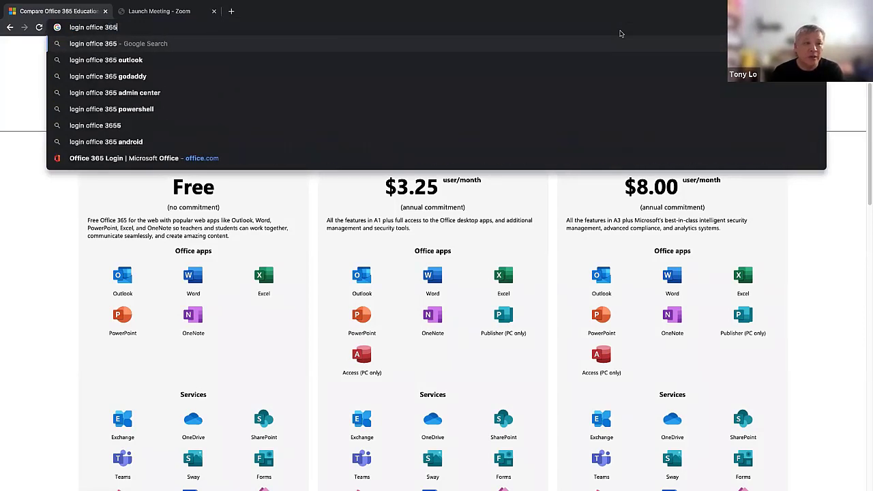
key("Return")
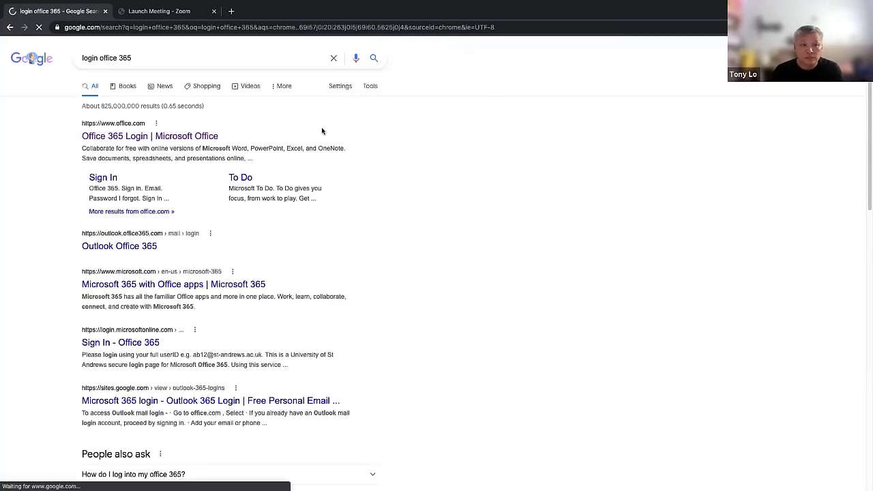
Try to open the Office 365 Login result, reload the sign-in page, and go back to the search results.
left_click(137, 136)
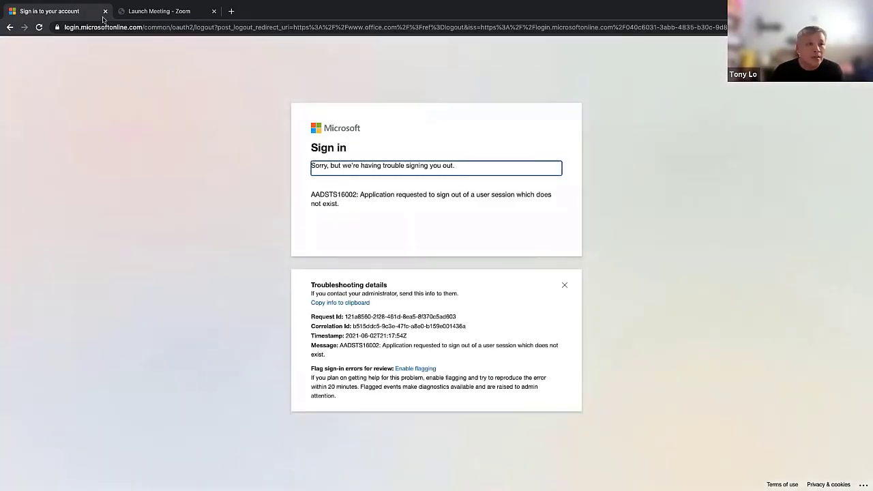
left_click(39, 27)
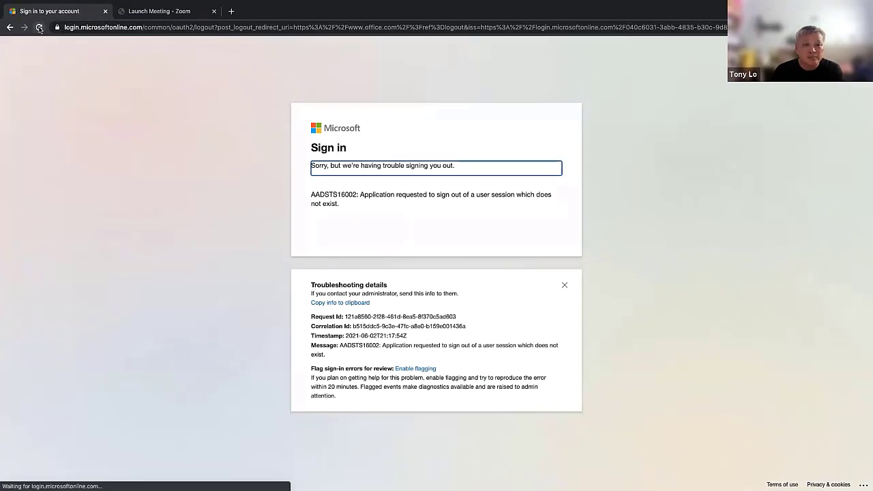
left_click(39, 27)
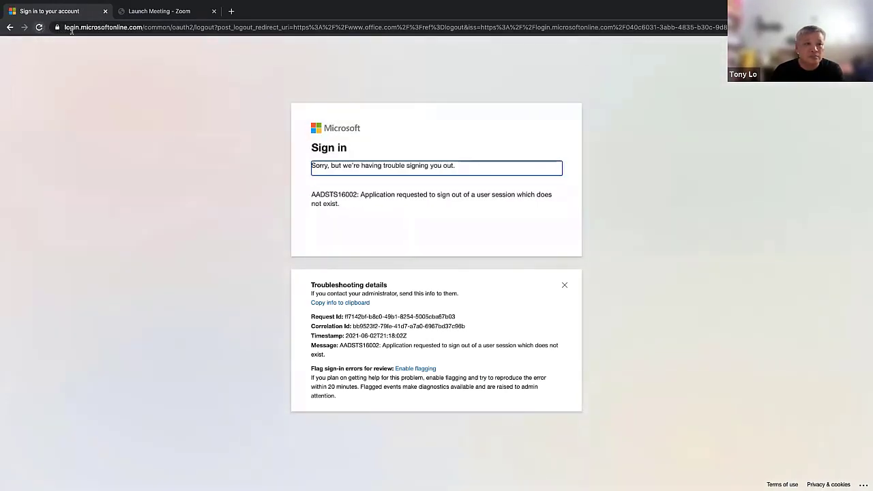
left_click(10, 27)
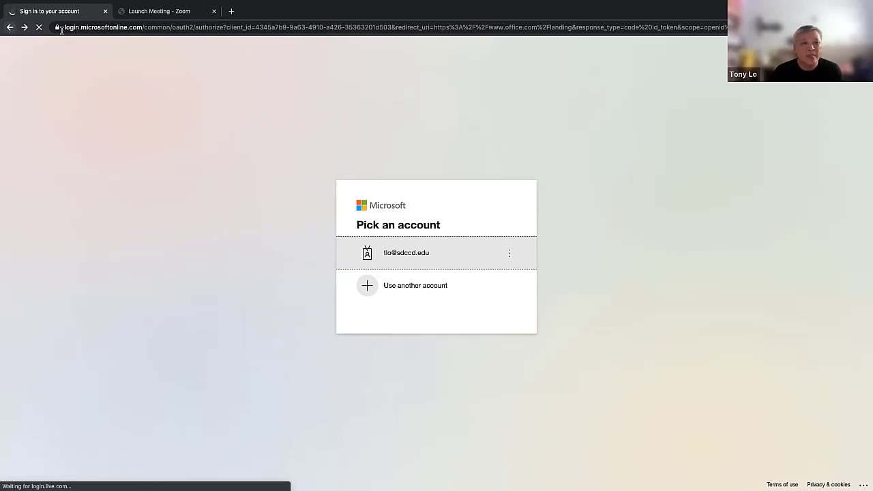
left_click(9, 27)
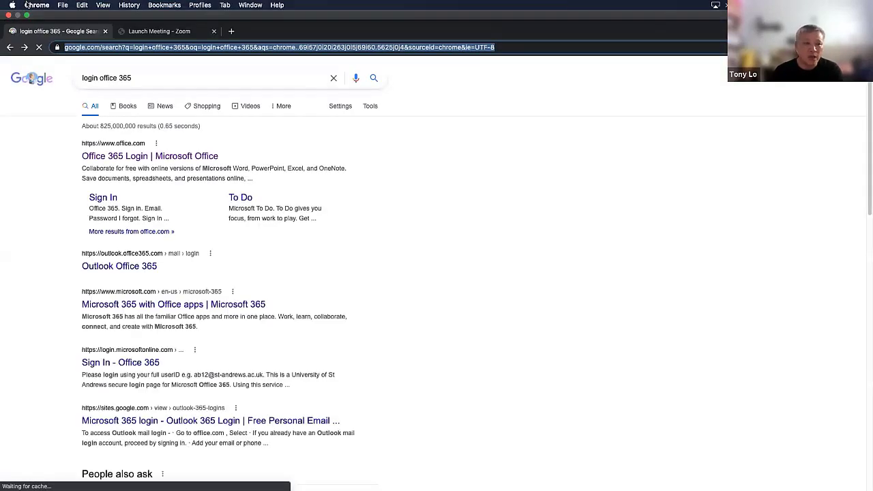
Open the Office 365 Login result and start signing in with the work or school account.
left_click(100, 136)
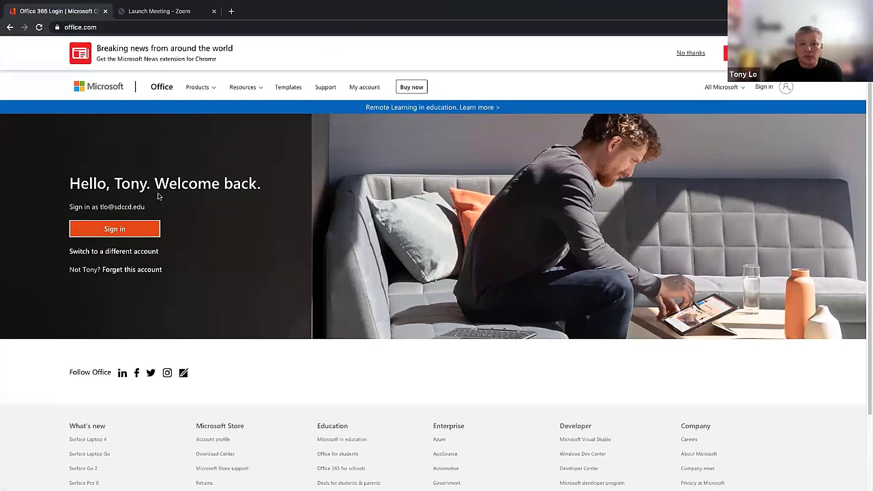
left_click(136, 235)
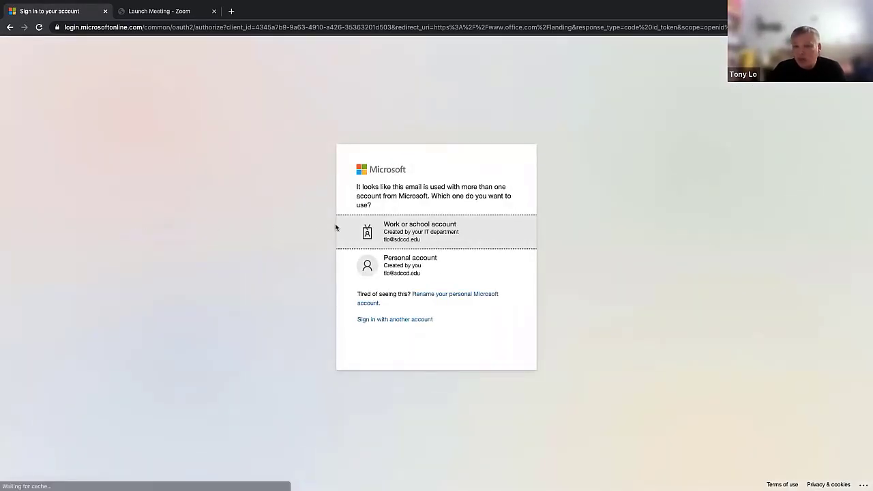
left_click(417, 240)
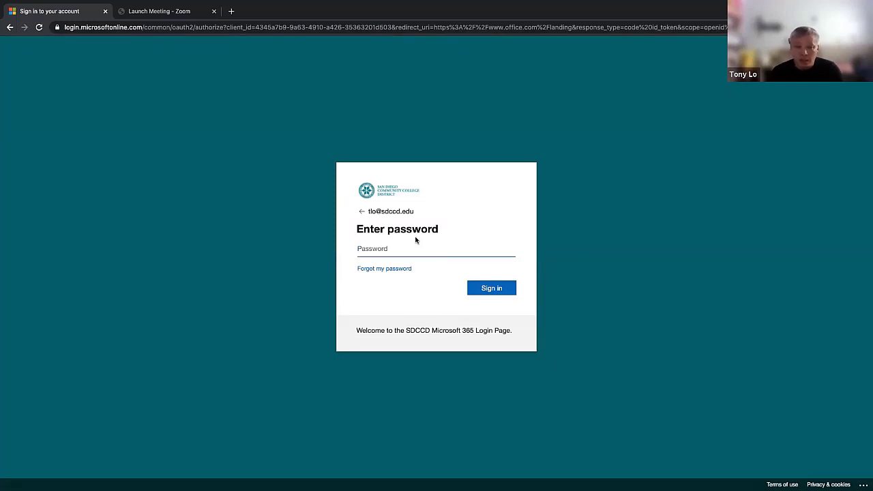
Enter the account password to sign in to Office 365, and show the Install Office options on the home page.
type("••••••••")
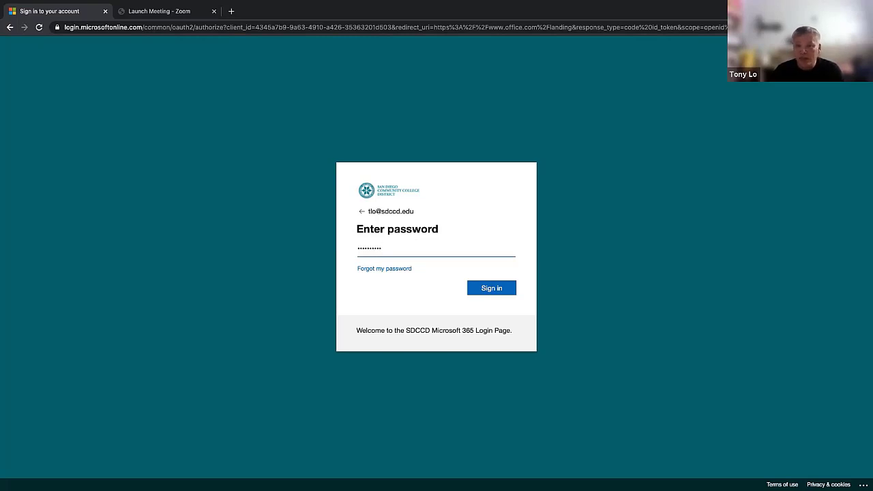
key("Return")
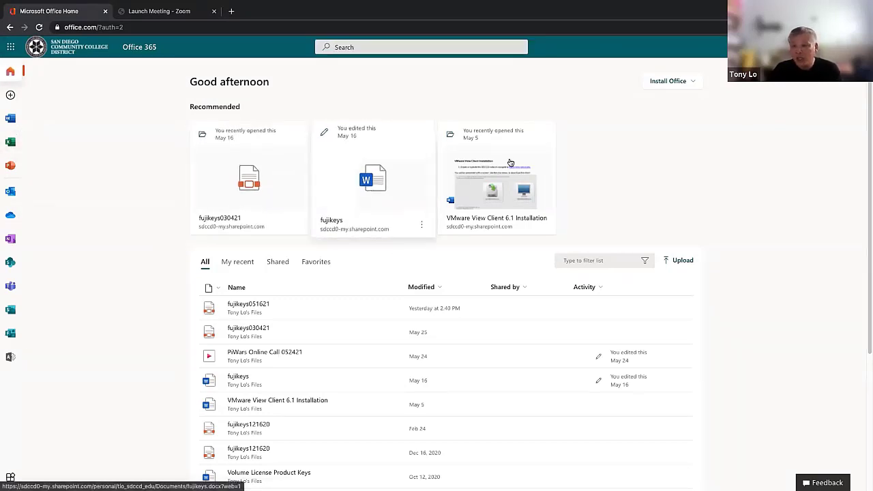
left_click(674, 90)
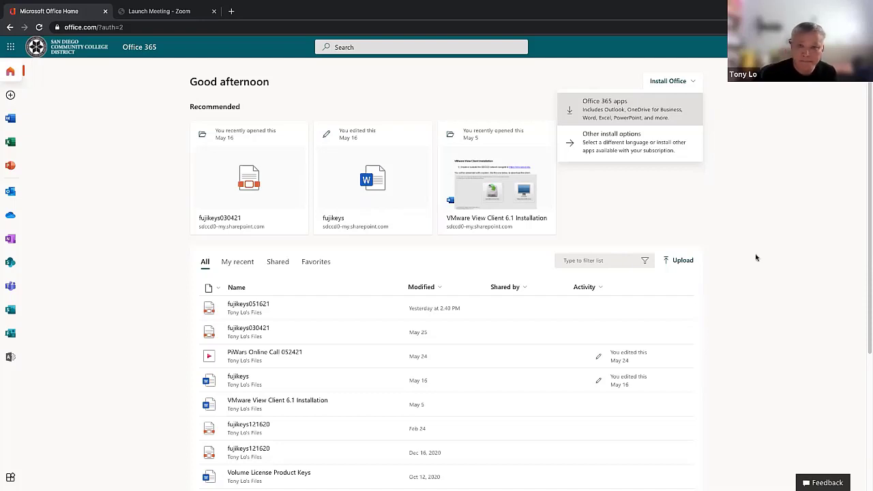
Bring up the LogMeIn Client on the desktop, switch to Outlook, and open the calendar view.
mouse_move(251, 485)
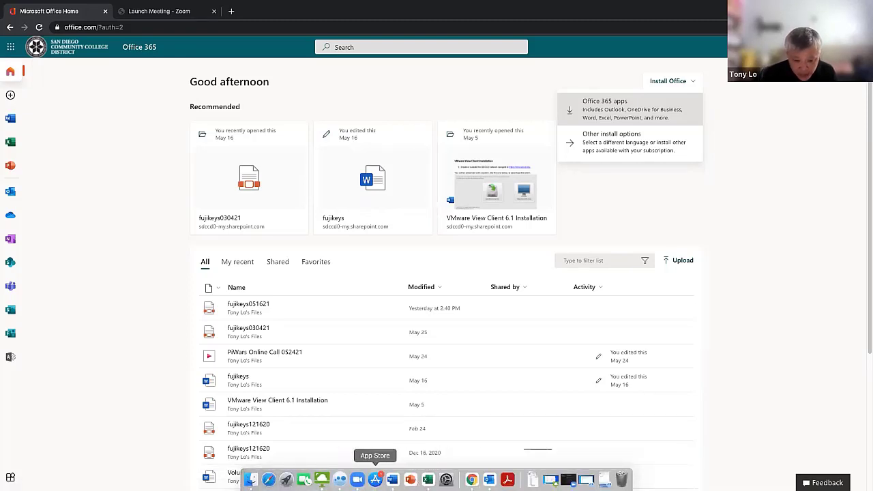
left_click(340, 480)
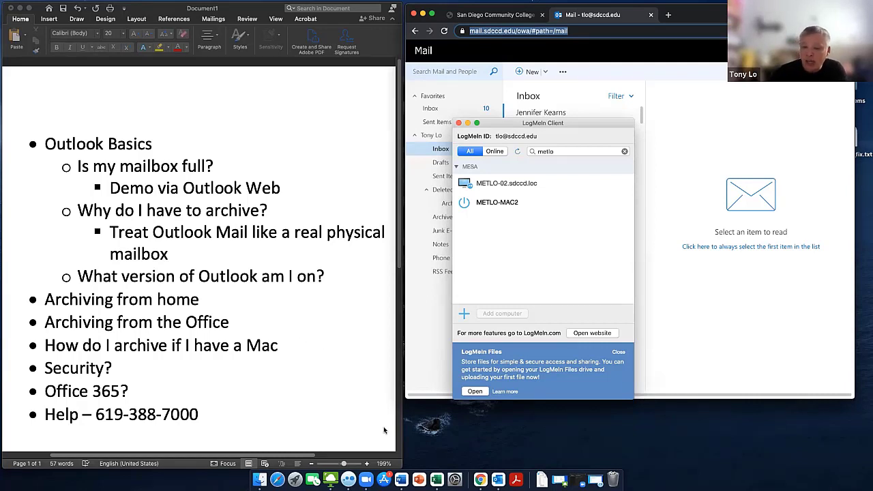
left_click(499, 480)
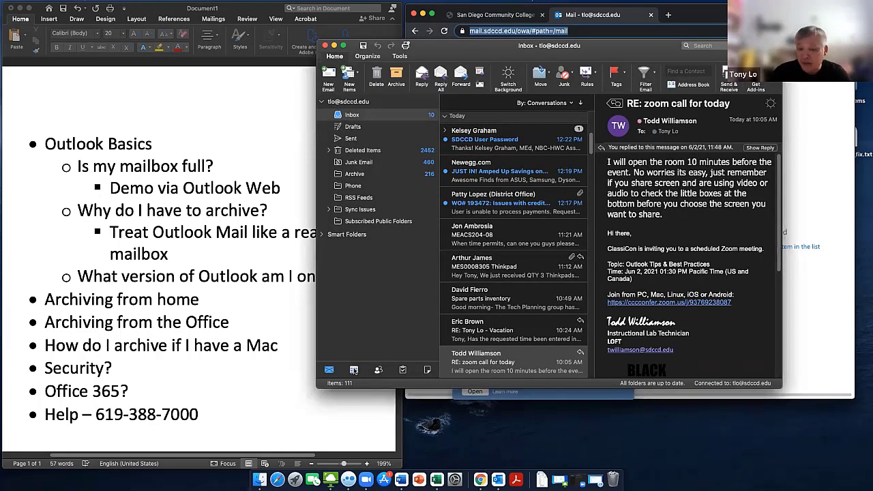
left_click(354, 369)
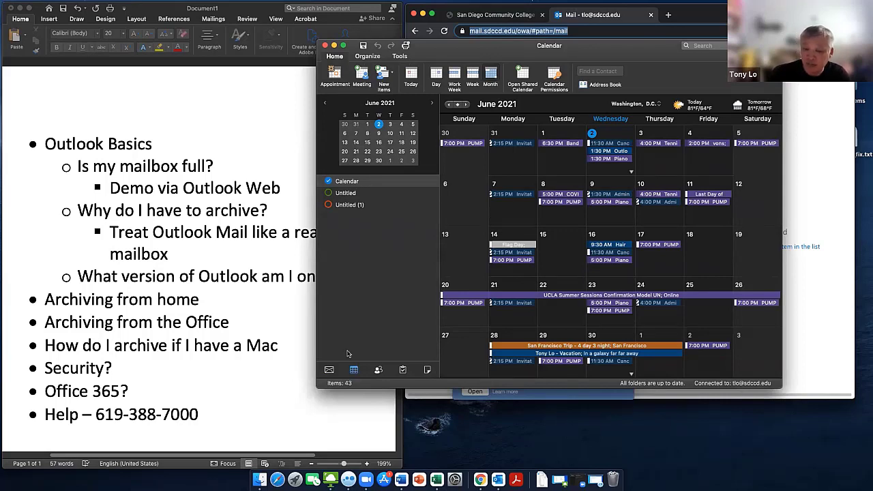
Examine the sharing permissions of the main Calendar, and close its properties without saving any changes.
right_click(347, 183)
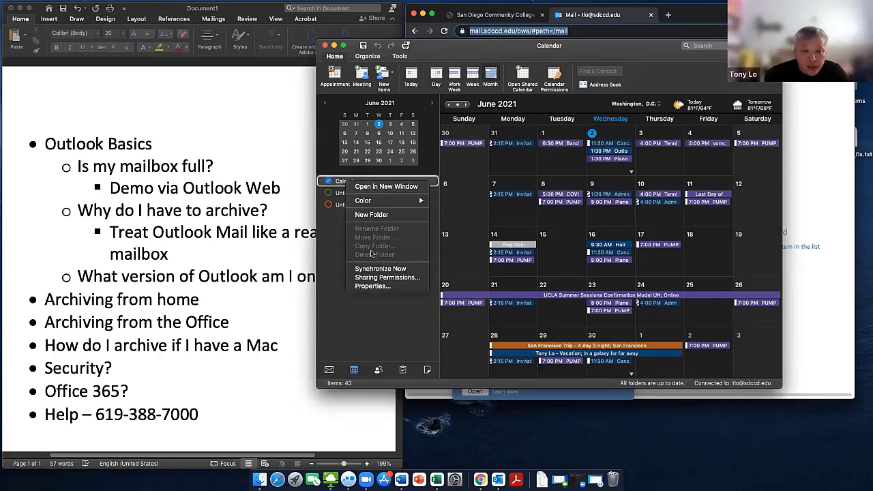
left_click(384, 278)
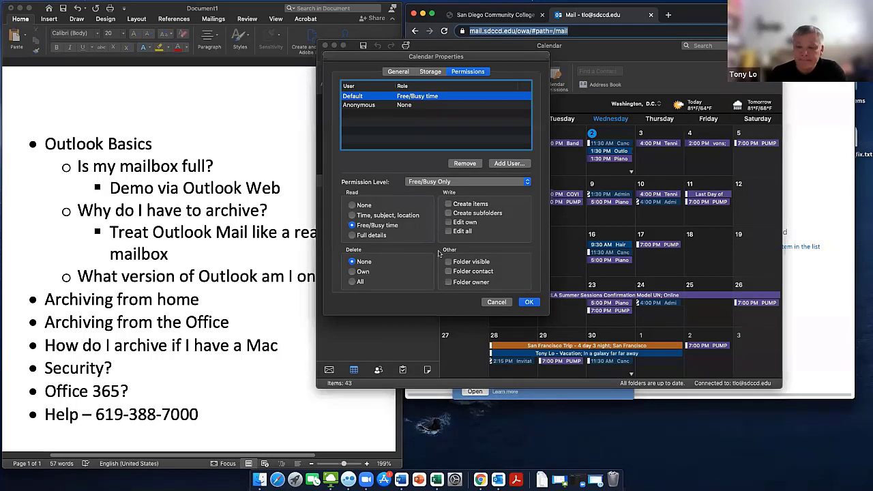
left_click(498, 302)
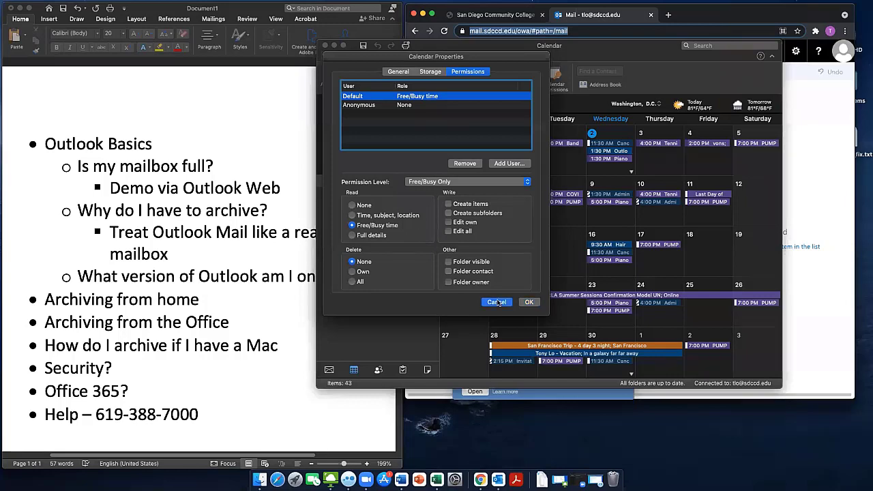